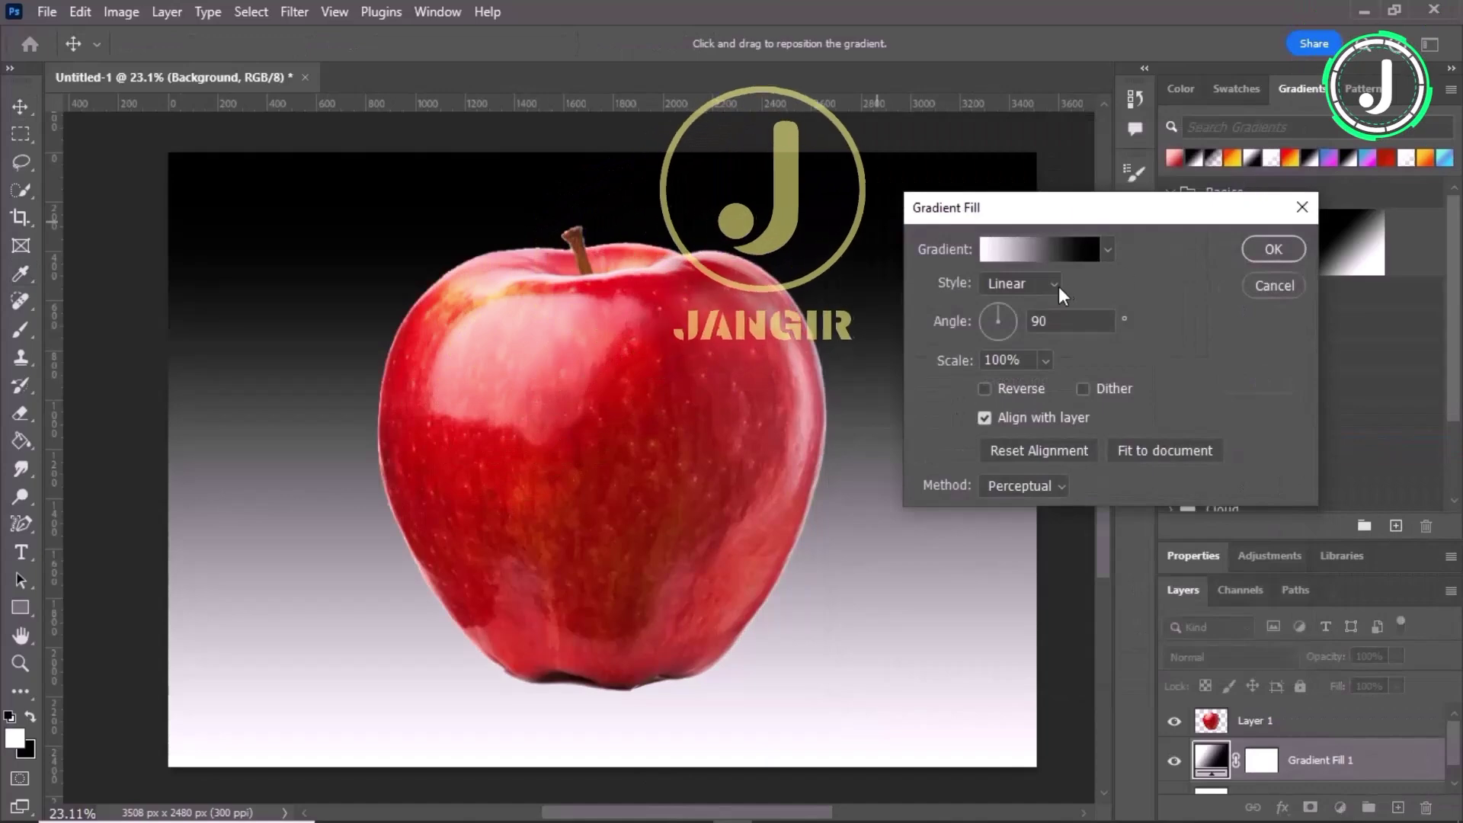
Step: Set the gradient fill to the Radial style, reverse it, and set its scale to 329%
{"action": "left_click", "coordinate": [1056, 284]}
{"action": "left_click", "coordinate": [1017, 317]}
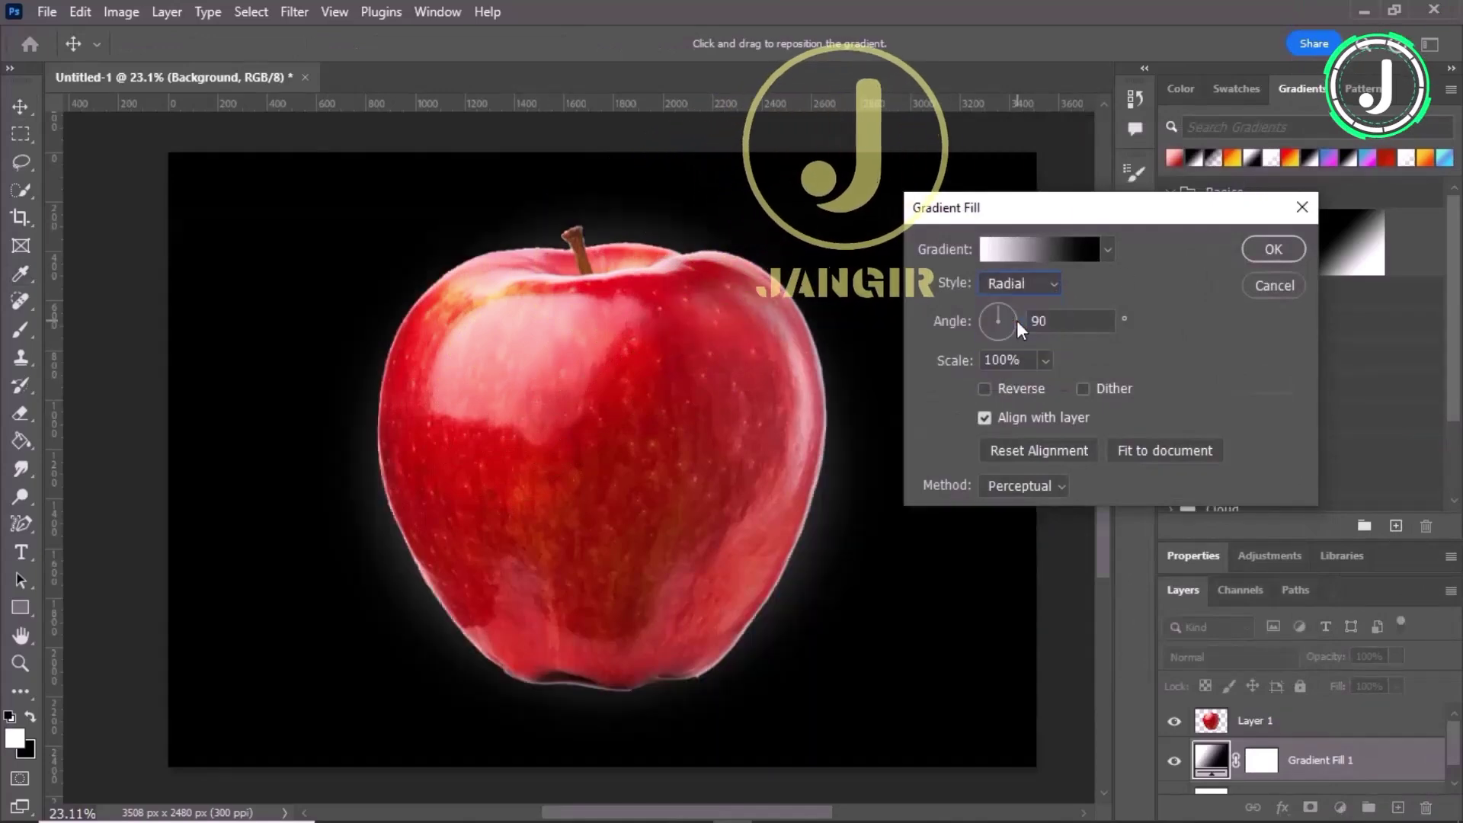
{"action": "left_click", "coordinate": [985, 390]}
{"action": "left_click", "coordinate": [1046, 360]}
{"action": "left_click_drag", "start_coordinate": [1045, 387], "coordinate": [1065, 384]}
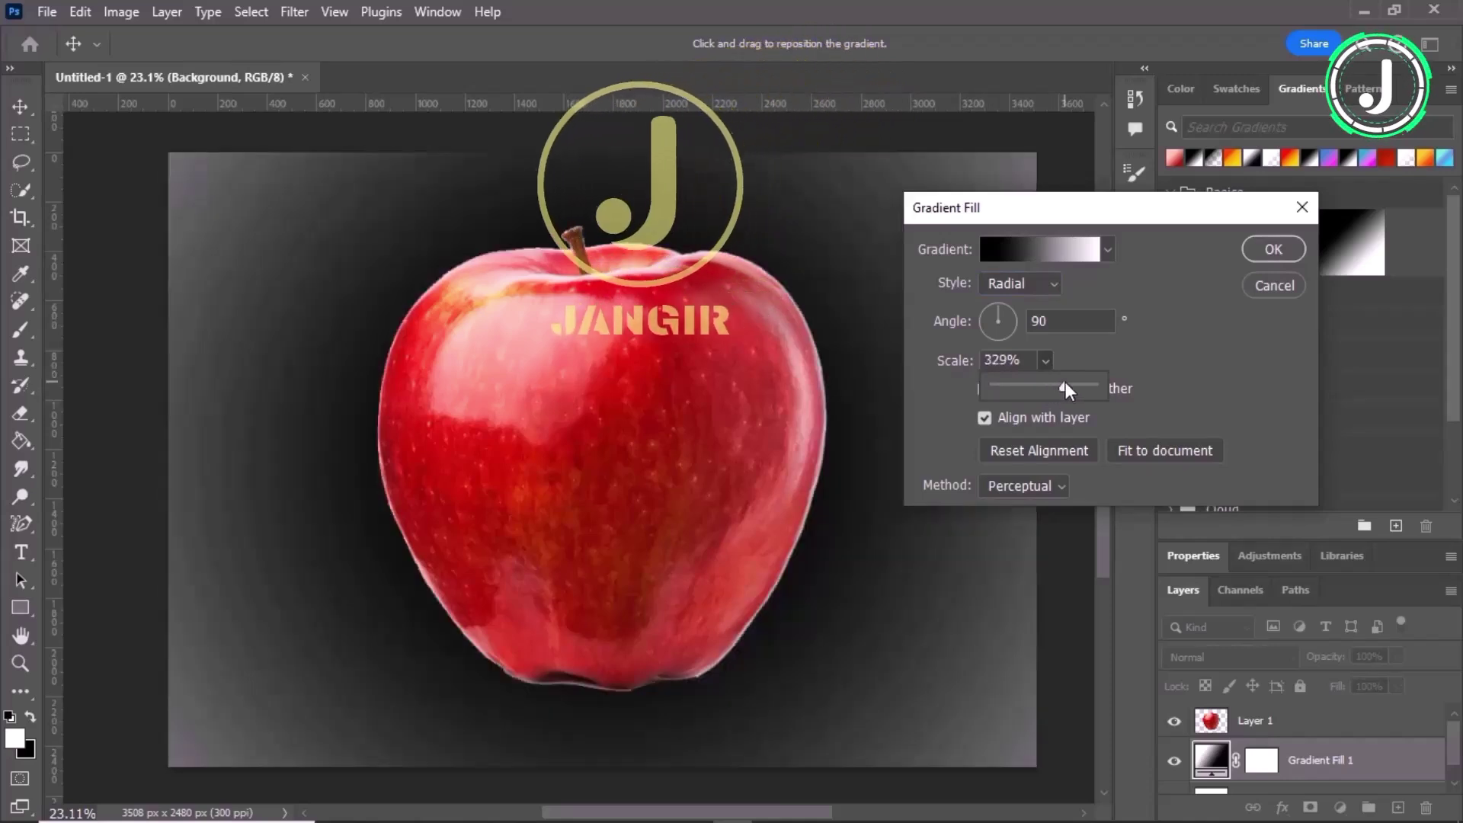
Step: Recolor the gradient's white stop with a dark red sampled from the upper part of the apple
{"action": "left_click", "coordinate": [1034, 249]}
{"action": "left_click", "coordinate": [850, 537]}
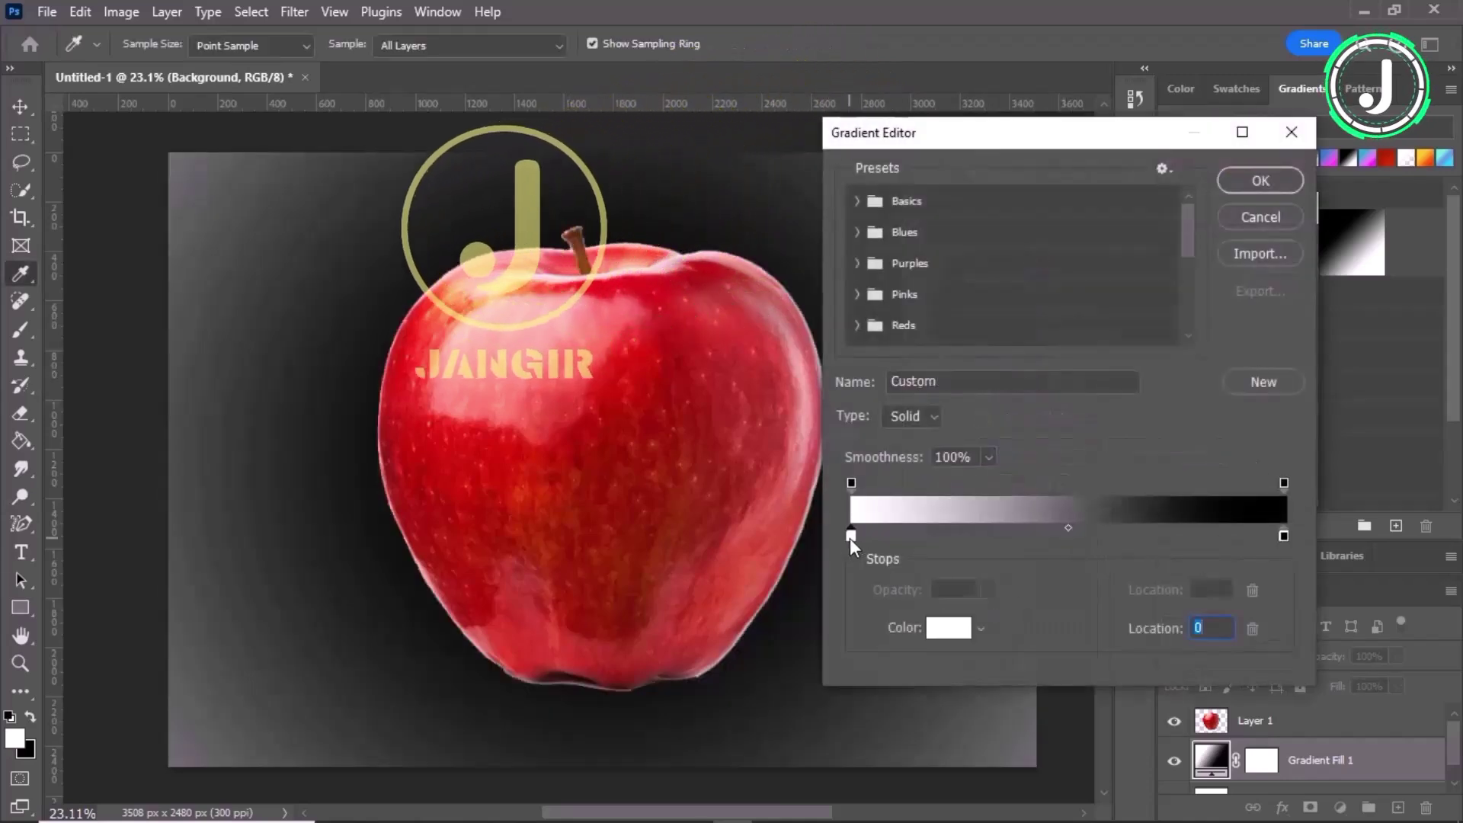
{"action": "left_click", "coordinate": [550, 310]}
{"action": "left_click", "coordinate": [674, 282]}
{"action": "left_click", "coordinate": [673, 283]}
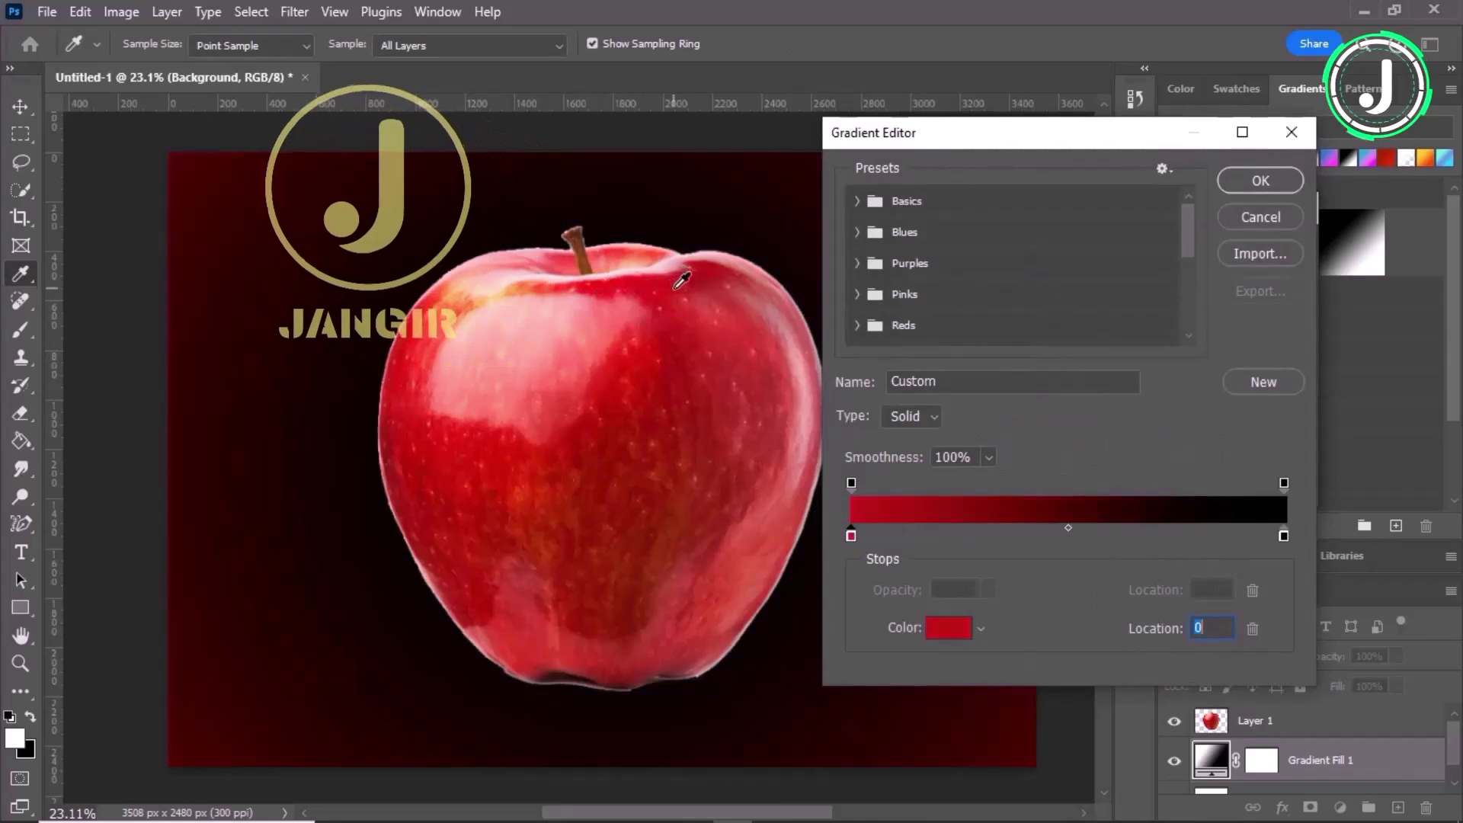
{"action": "left_click", "coordinate": [705, 281]}
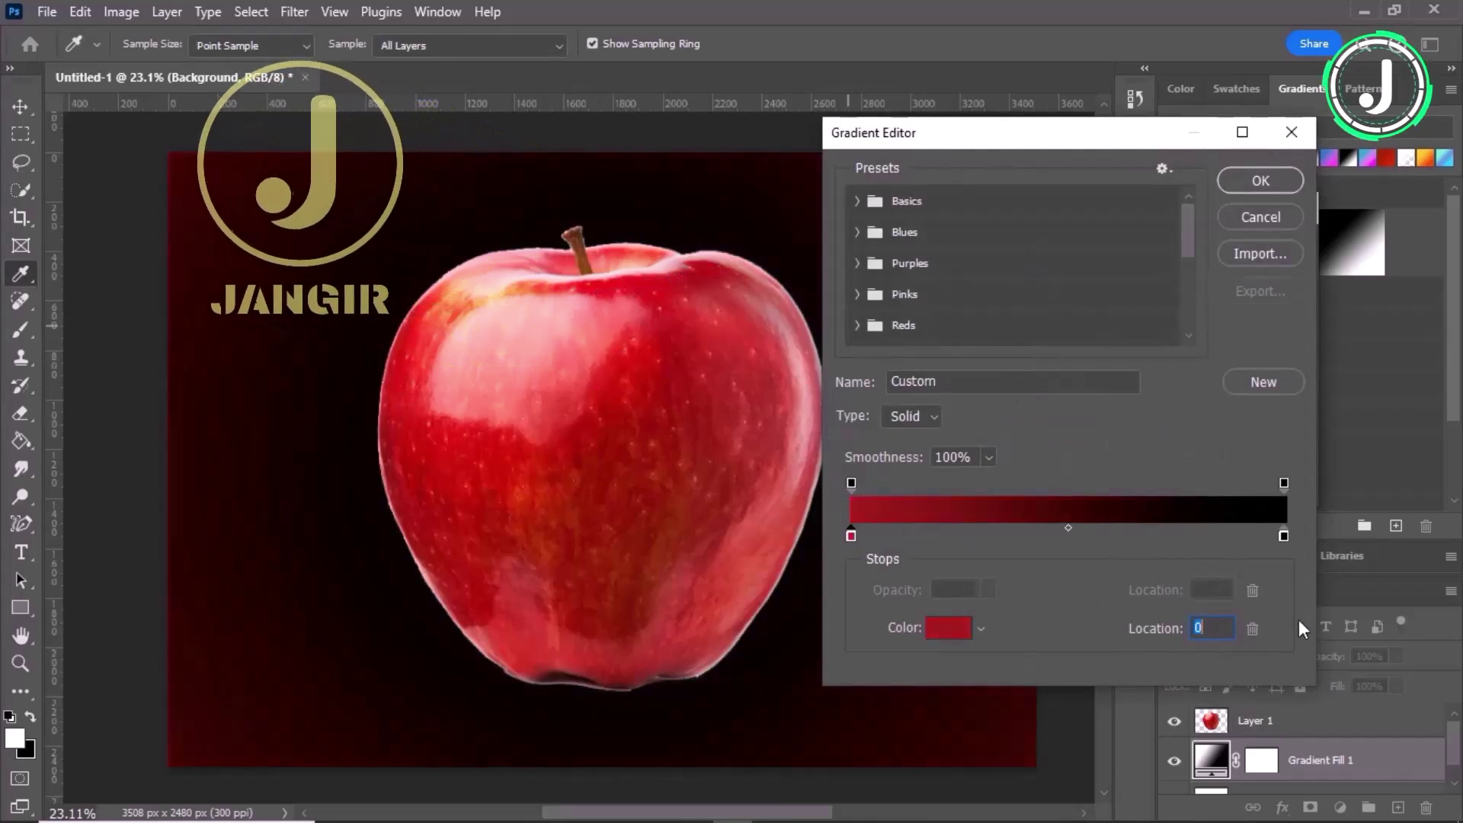
Step: Change the gradient's black stop to the light pink e0a4a4 sampled from the apple's edge and accept the edited gradient
{"action": "left_click", "coordinate": [1284, 536]}
{"action": "left_click", "coordinate": [945, 629]}
{"action": "left_click", "coordinate": [719, 336]}
{"action": "left_click", "coordinate": [817, 373]}
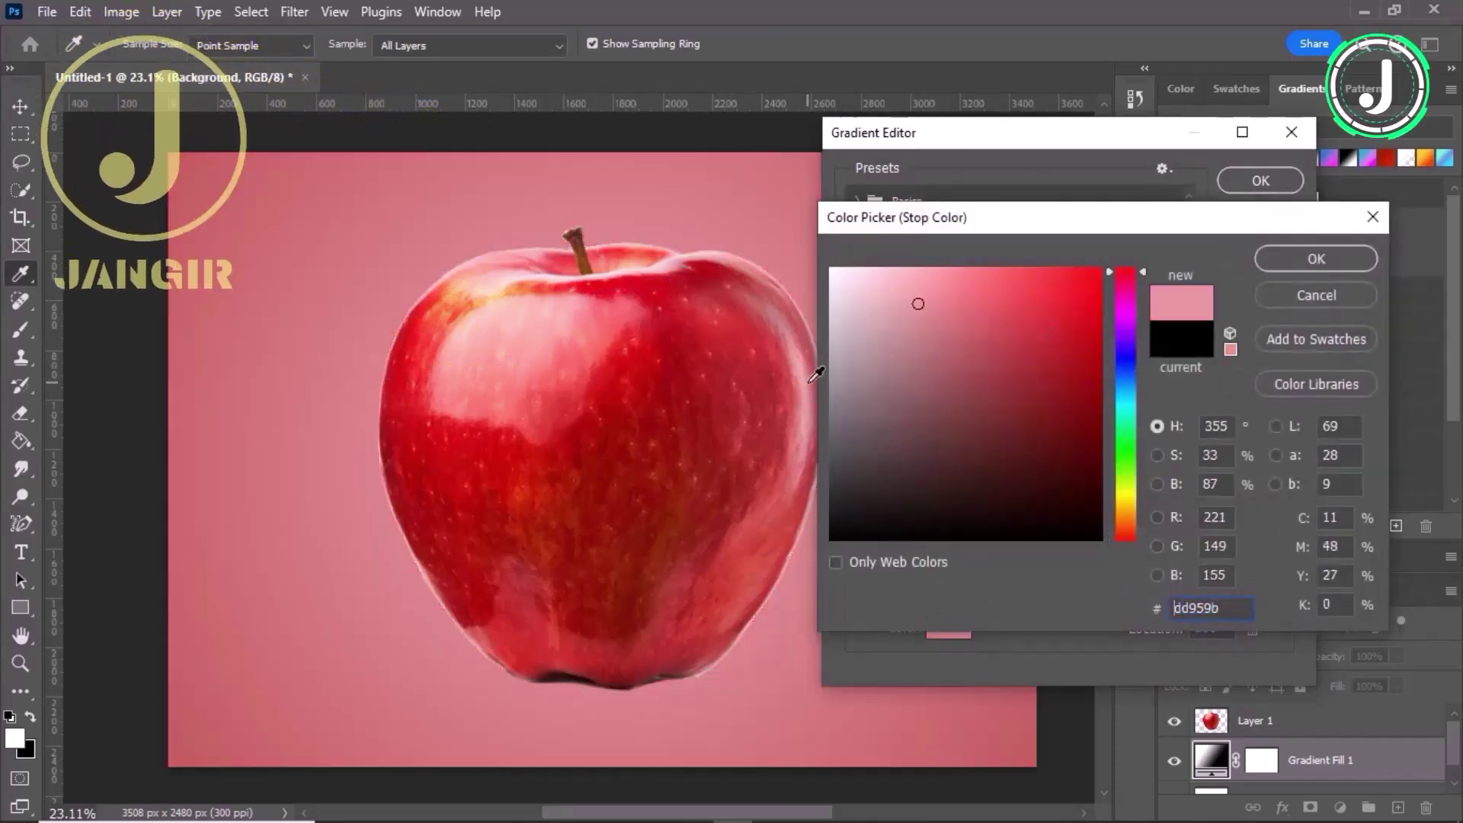
{"action": "left_click", "coordinate": [816, 368]}
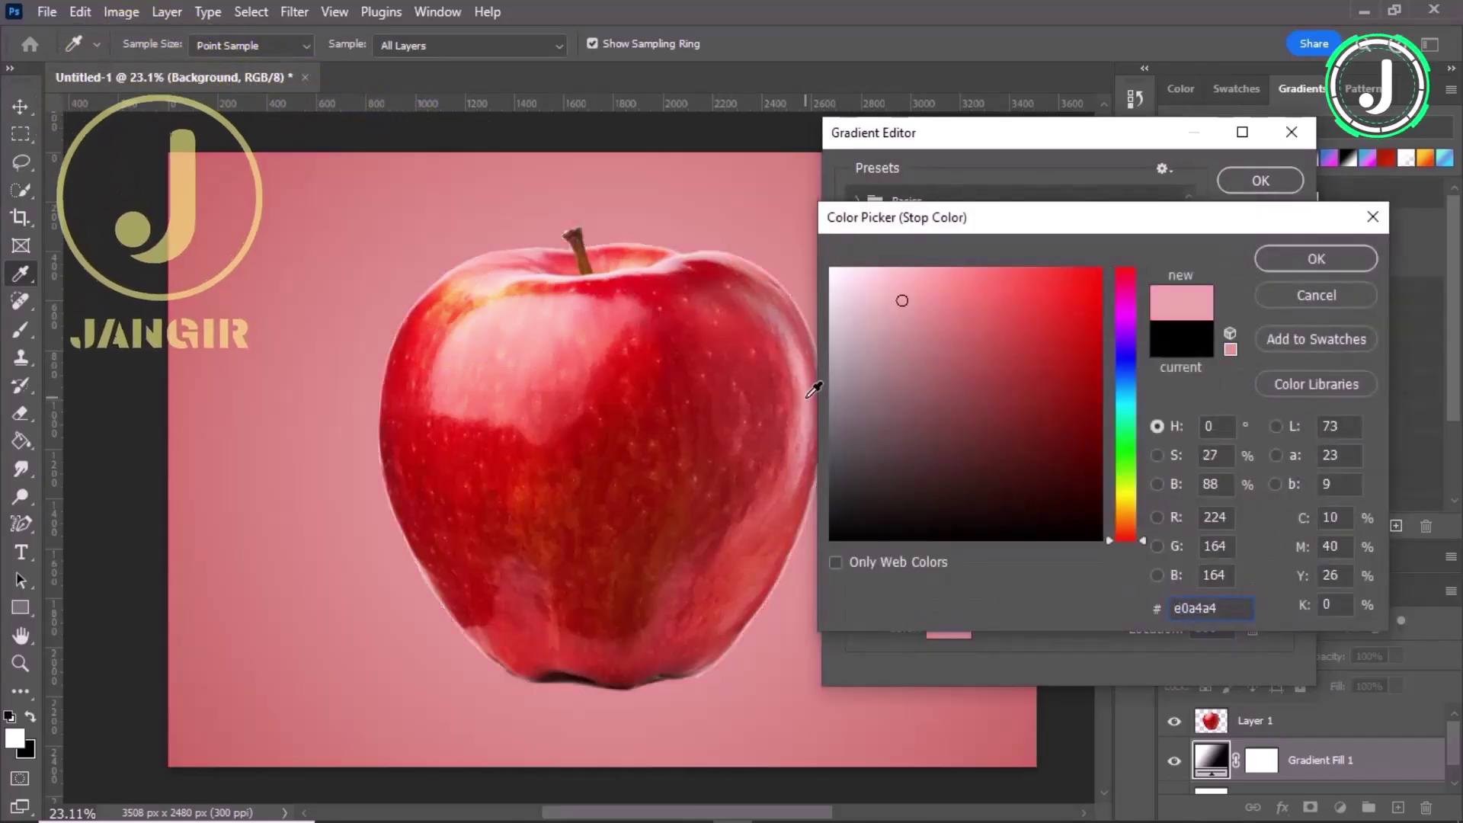
{"action": "left_click", "coordinate": [1335, 258]}
{"action": "left_click", "coordinate": [1244, 178]}
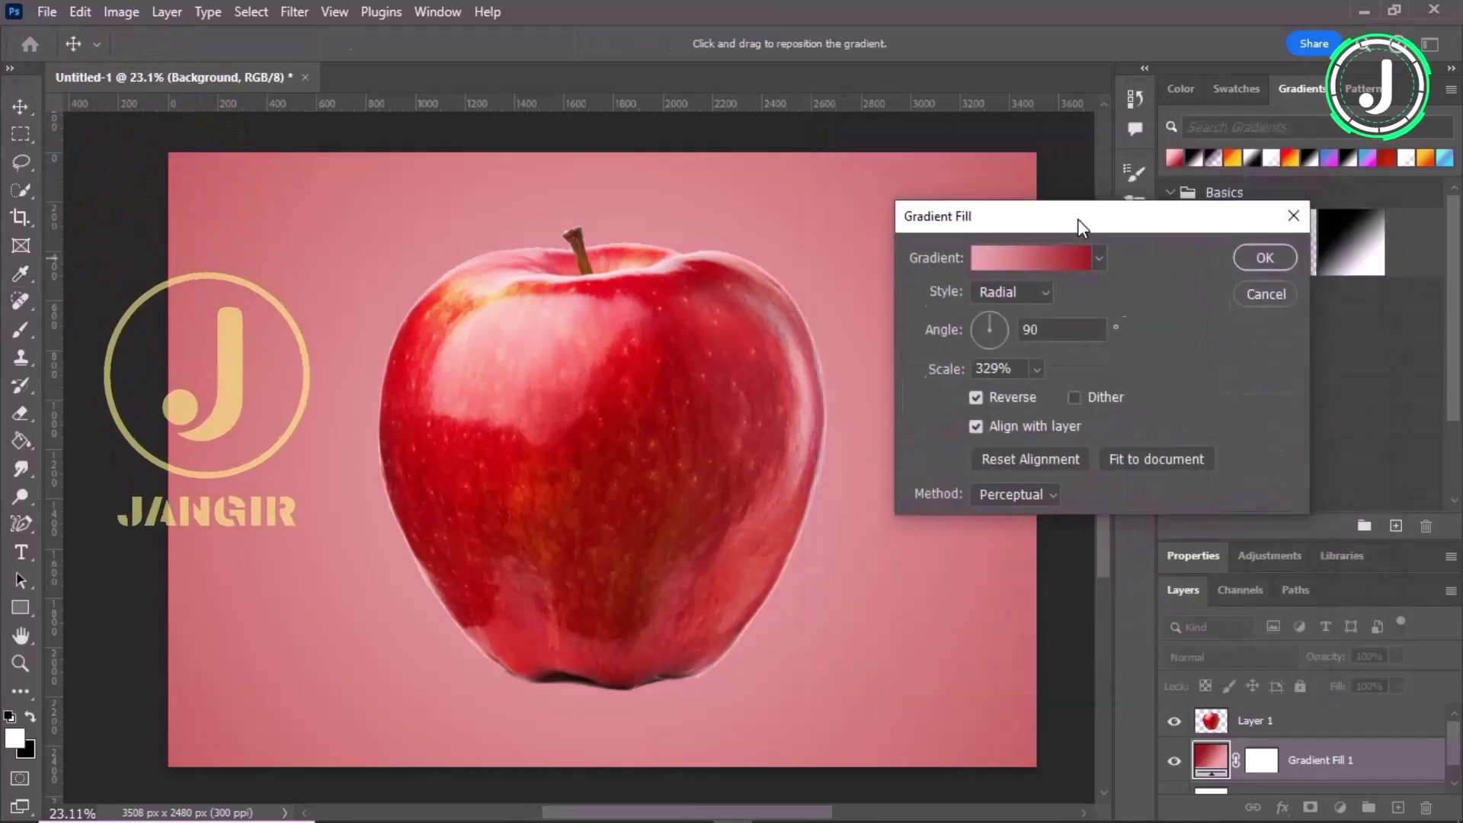
Step: Reduce the radial gradient's scale so dark red reaches the canvas corners, and apply the gradient fill
{"action": "left_click_drag", "start_coordinate": [1081, 219], "coordinate": [1062, 273]}
{"action": "left_click", "coordinate": [1027, 414]}
{"action": "left_click_drag", "start_coordinate": [1029, 444], "coordinate": [1020, 445]}
{"action": "left_click", "coordinate": [1254, 304]}
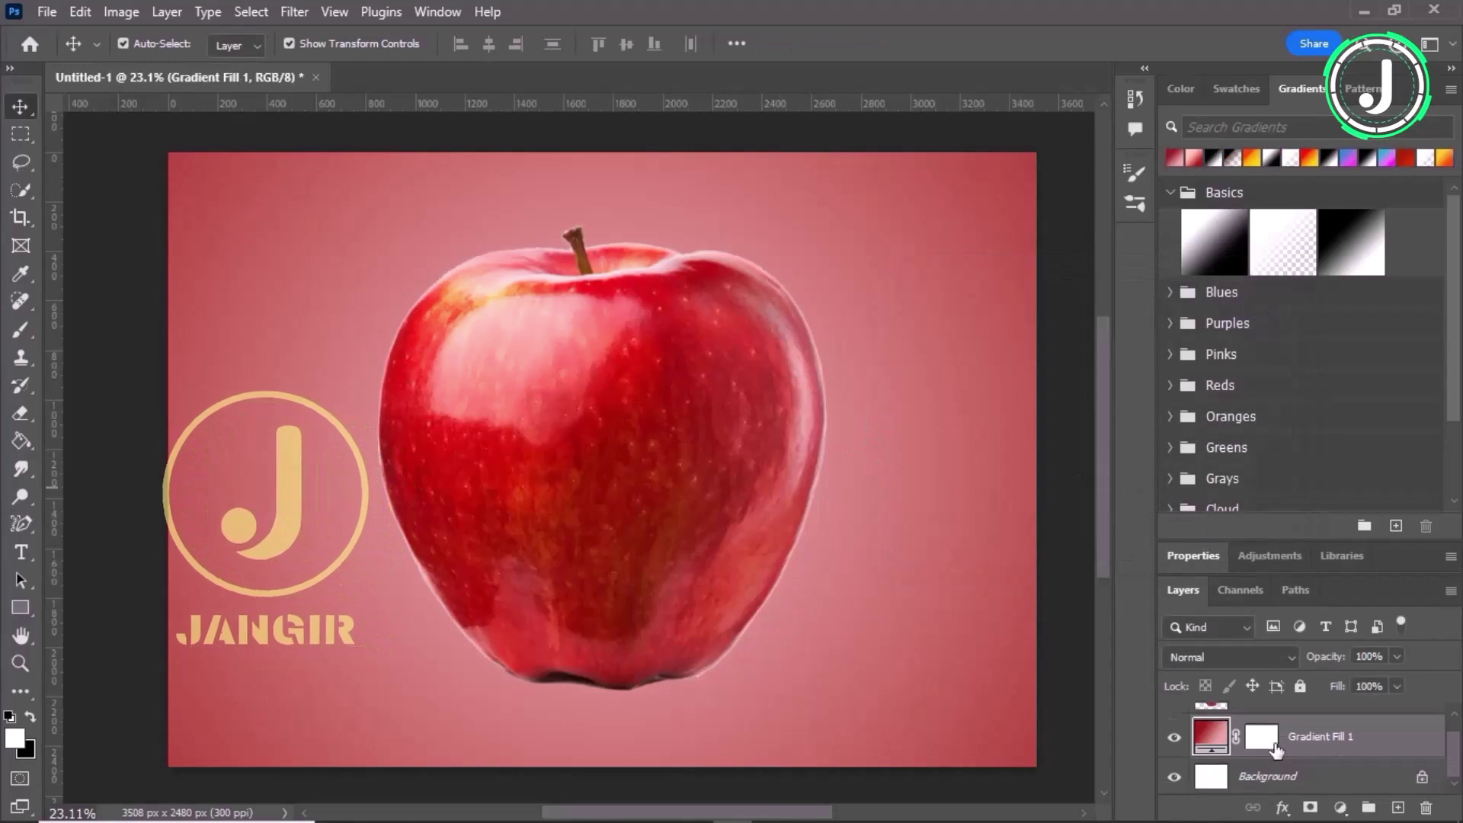
Step: Enlarge the layer list and duplicate the apple layer, Layer 1
{"action": "left_click", "coordinate": [1288, 723]}
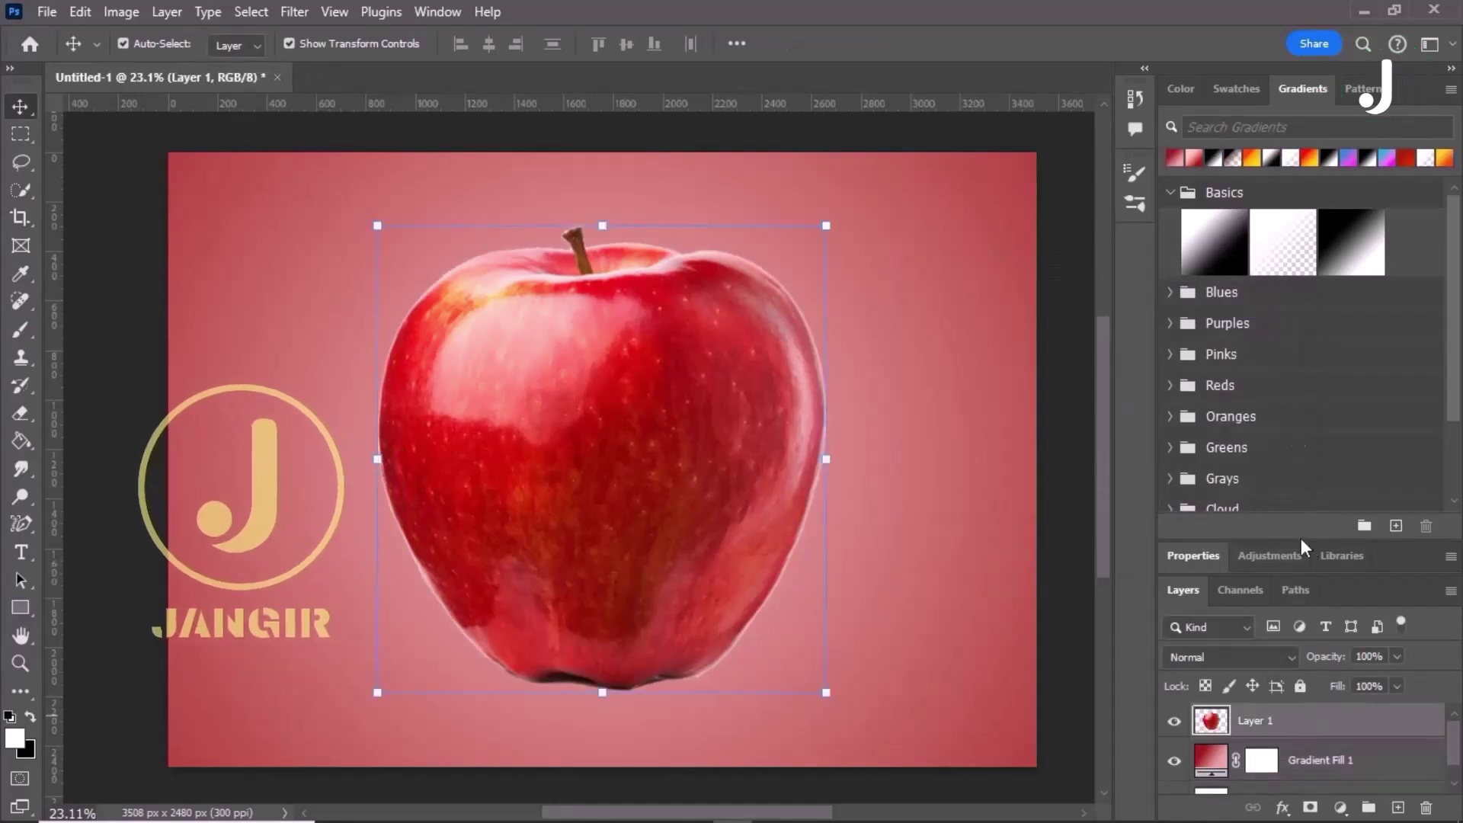
{"action": "left_click_drag", "start_coordinate": [1308, 540], "coordinate": [1310, 365]}
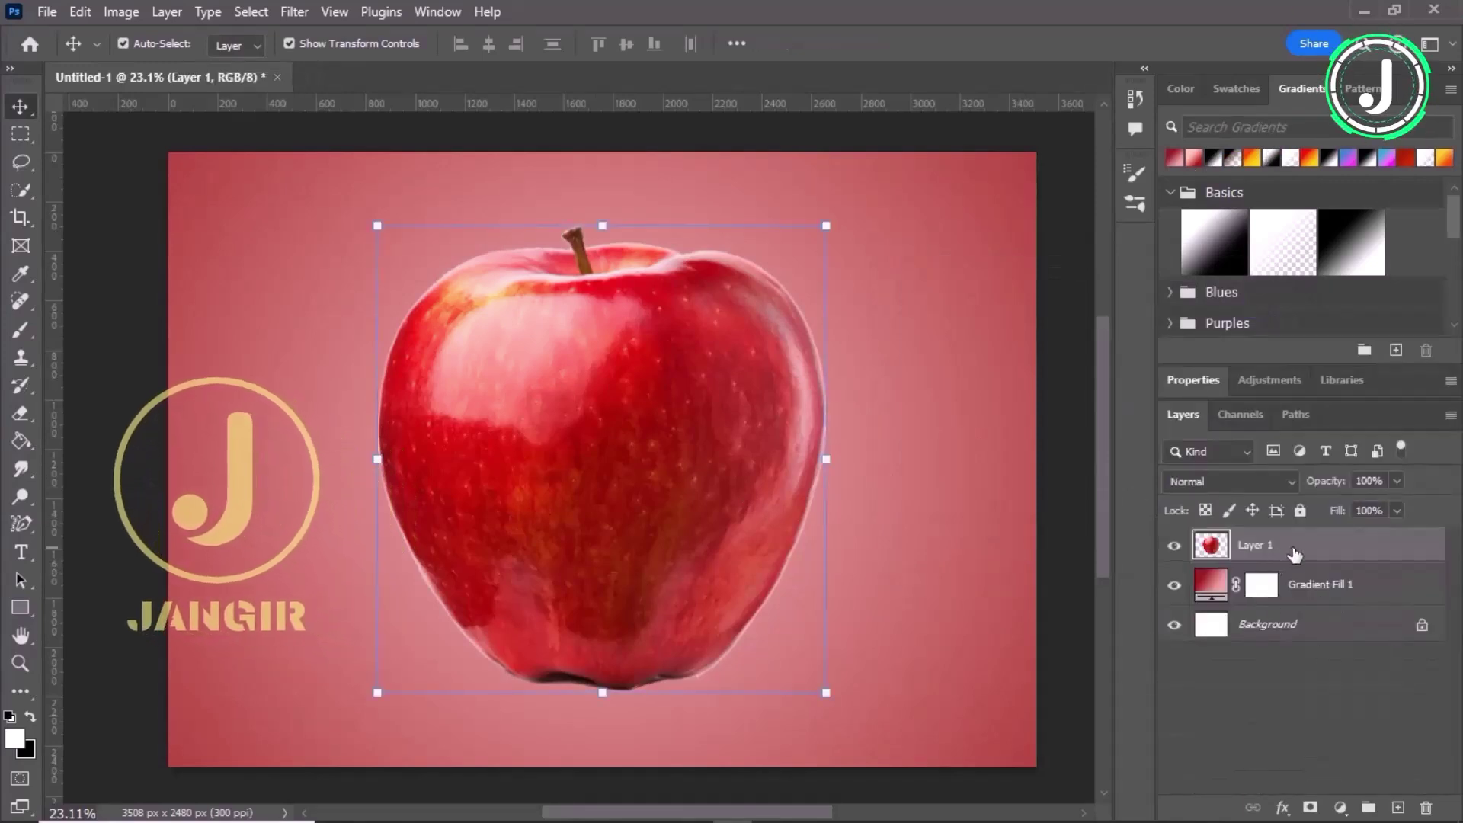
{"action": "key", "text": "ctrl+j"}
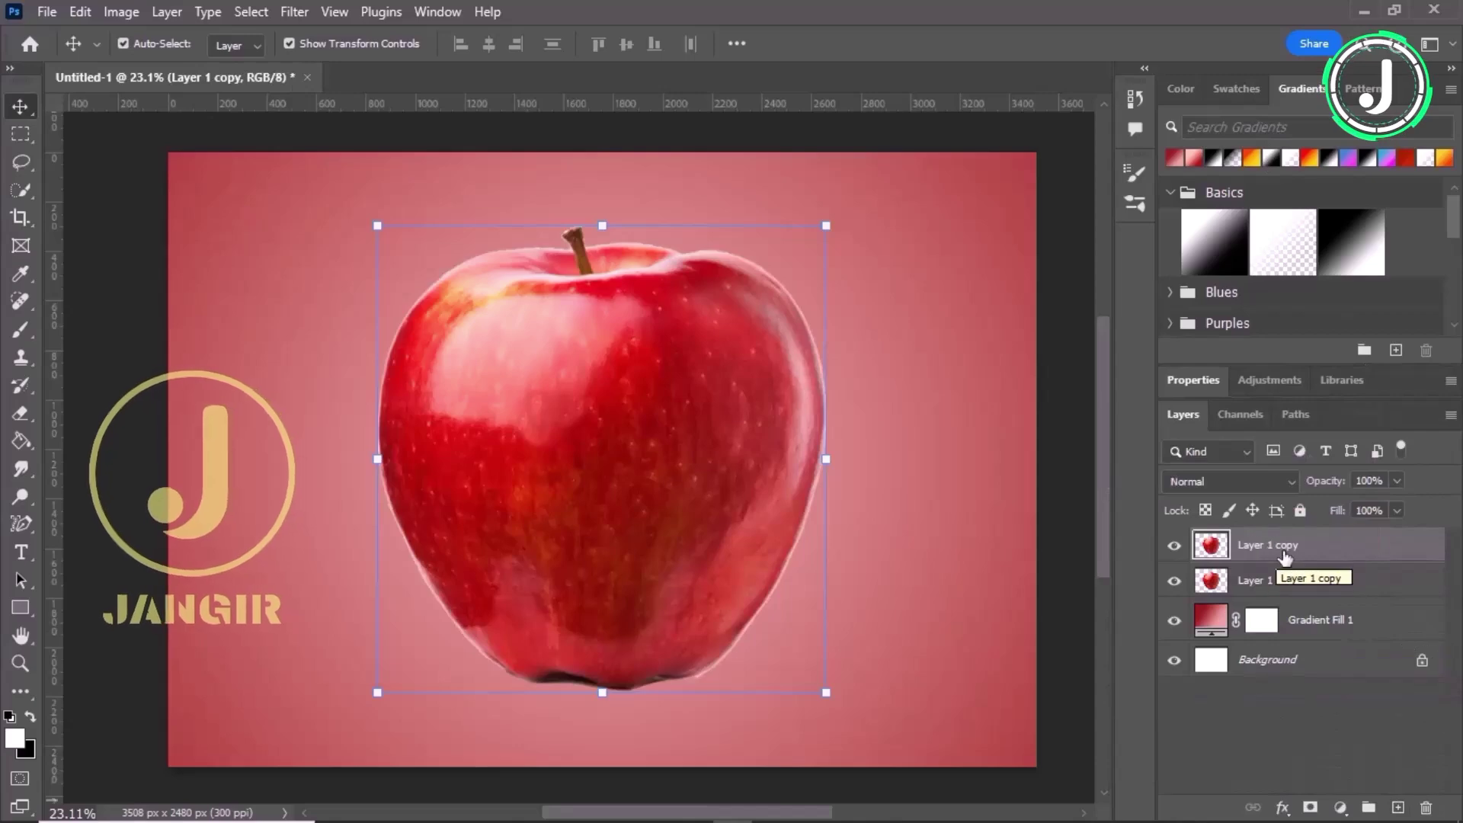
Step: Use Liquify's Forward Warp on the copied apple to stretch its upper-right shoulder outward past the canvas's upper-right edge
{"action": "left_click", "coordinate": [294, 12]}
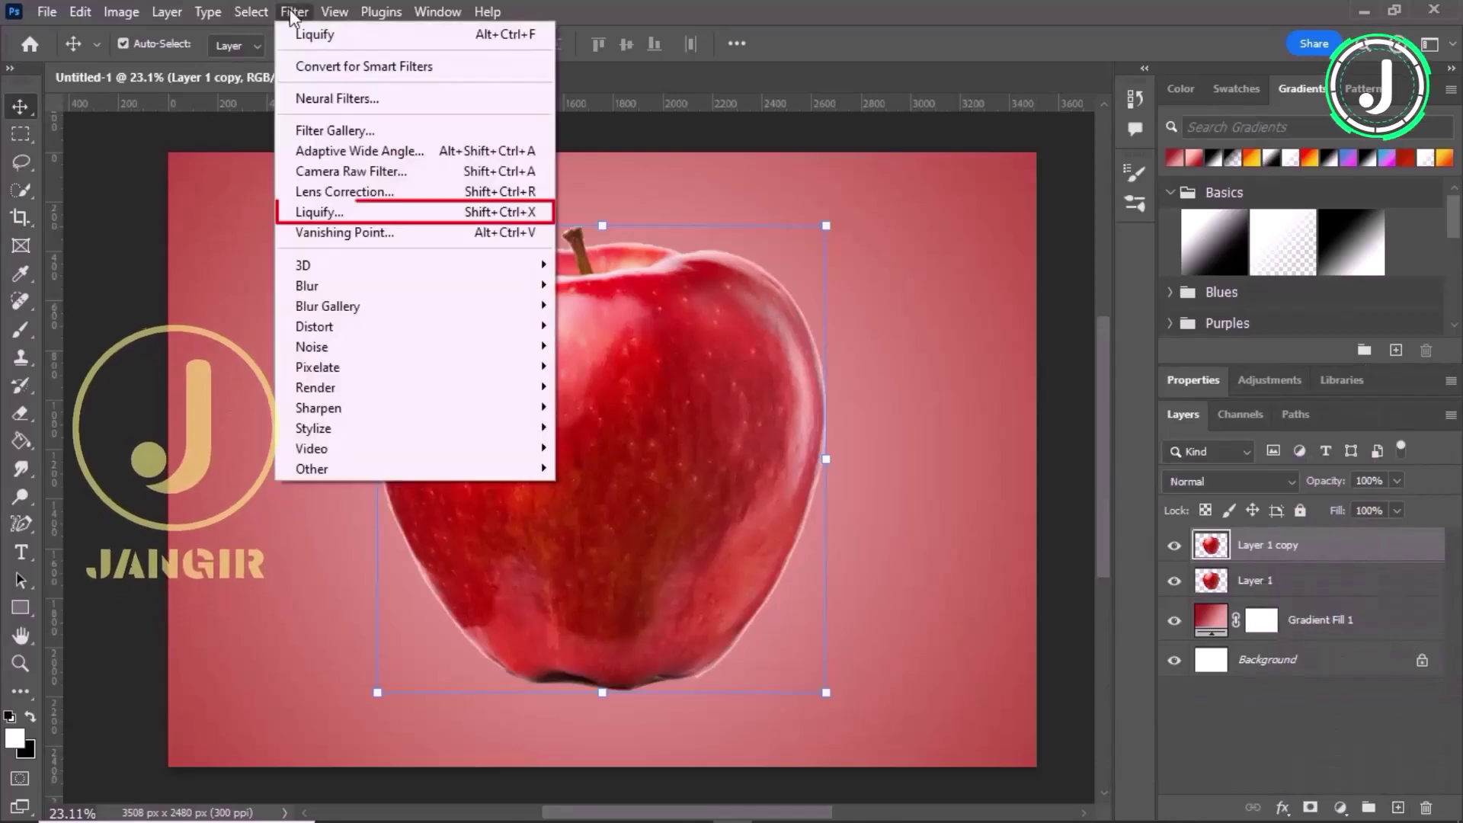
{"action": "left_click", "coordinate": [364, 212]}
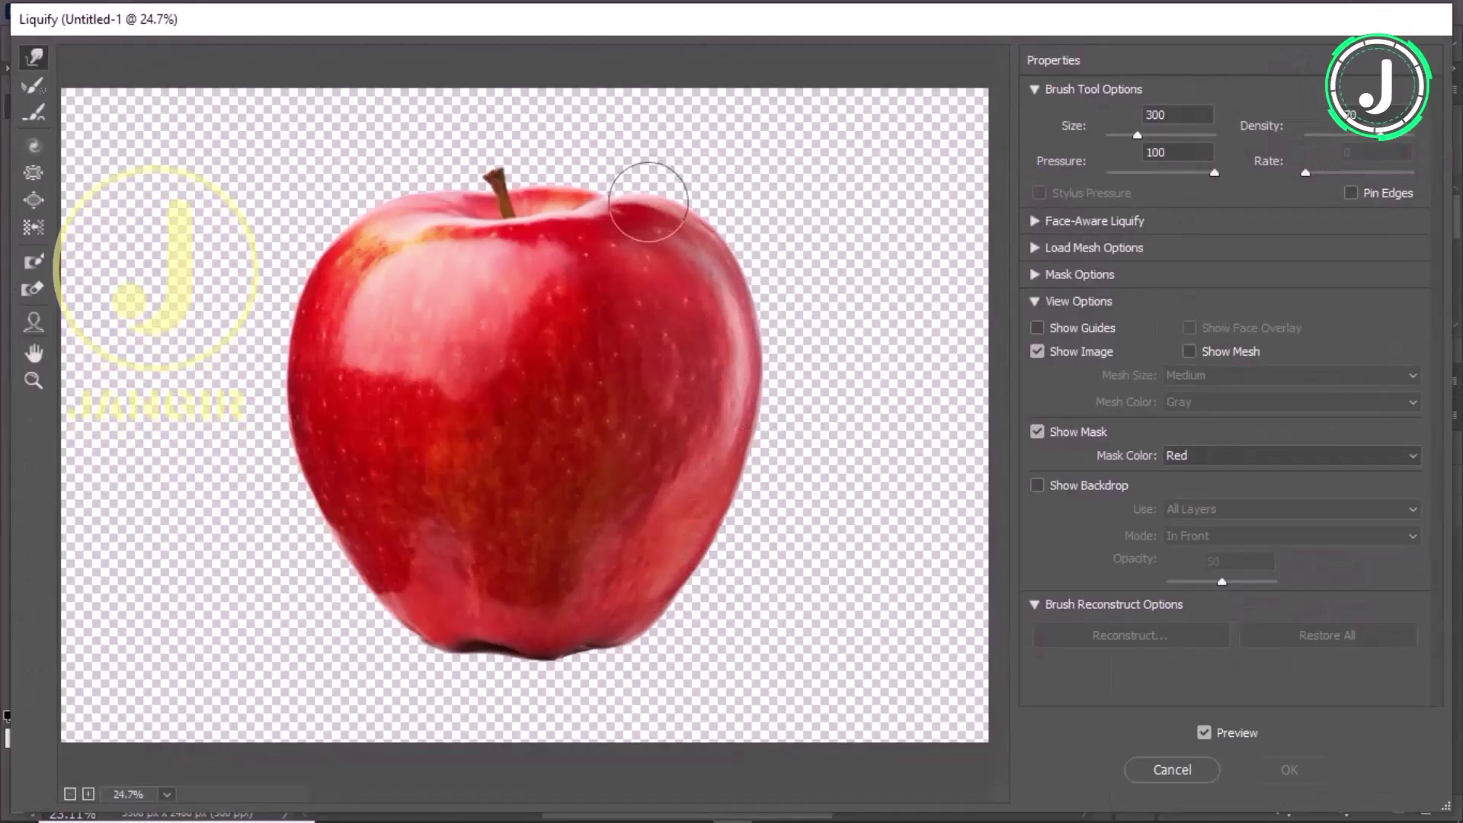
{"action": "left_click_drag", "start_coordinate": [587, 213], "coordinate": [980, 74]}
{"action": "left_click_drag", "start_coordinate": [693, 244], "coordinate": [947, 119]}
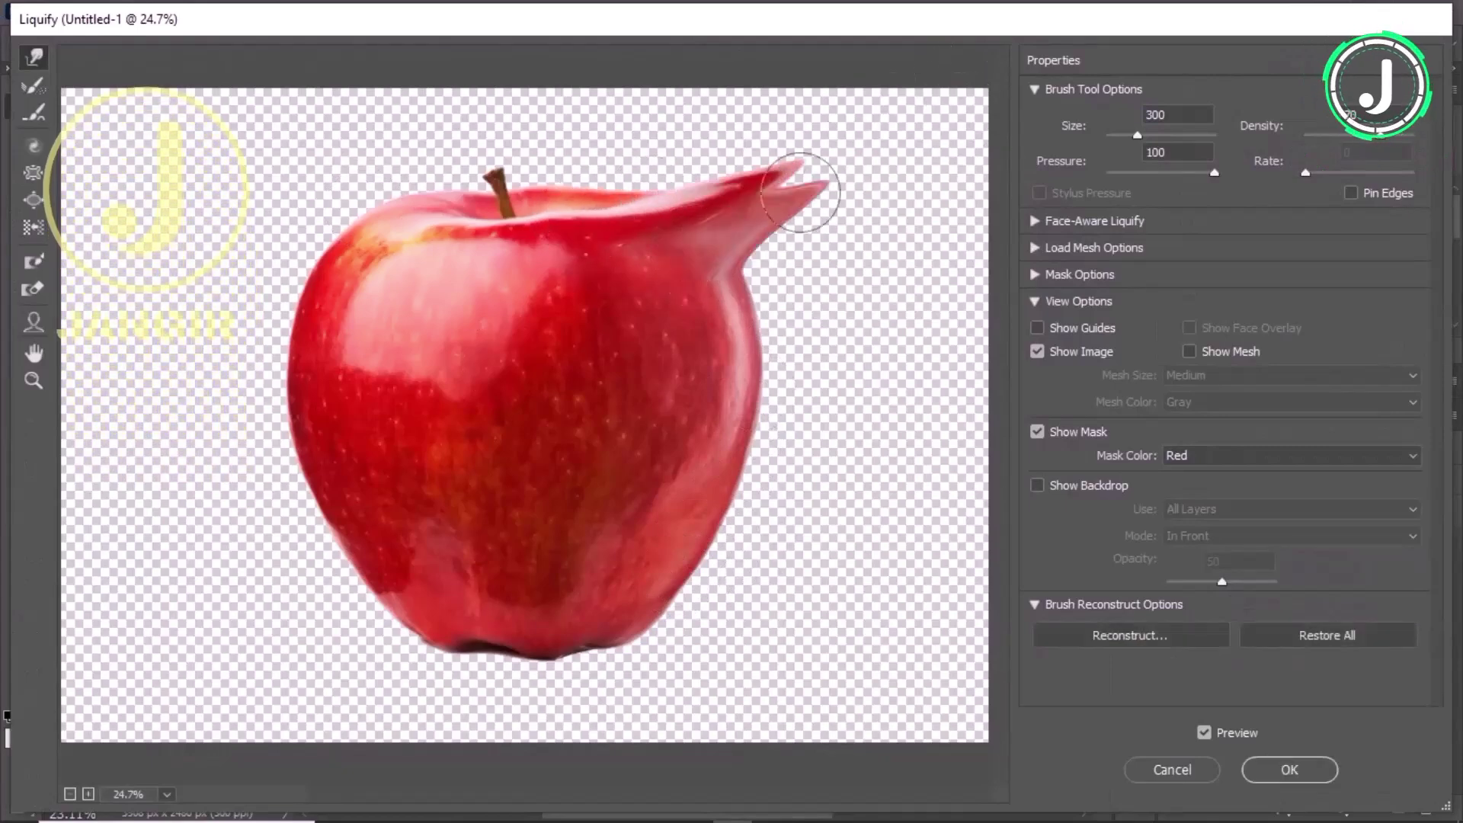
{"action": "left_click_drag", "start_coordinate": [727, 206], "coordinate": [991, 92]}
{"action": "left_click_drag", "start_coordinate": [691, 200], "coordinate": [952, 71]}
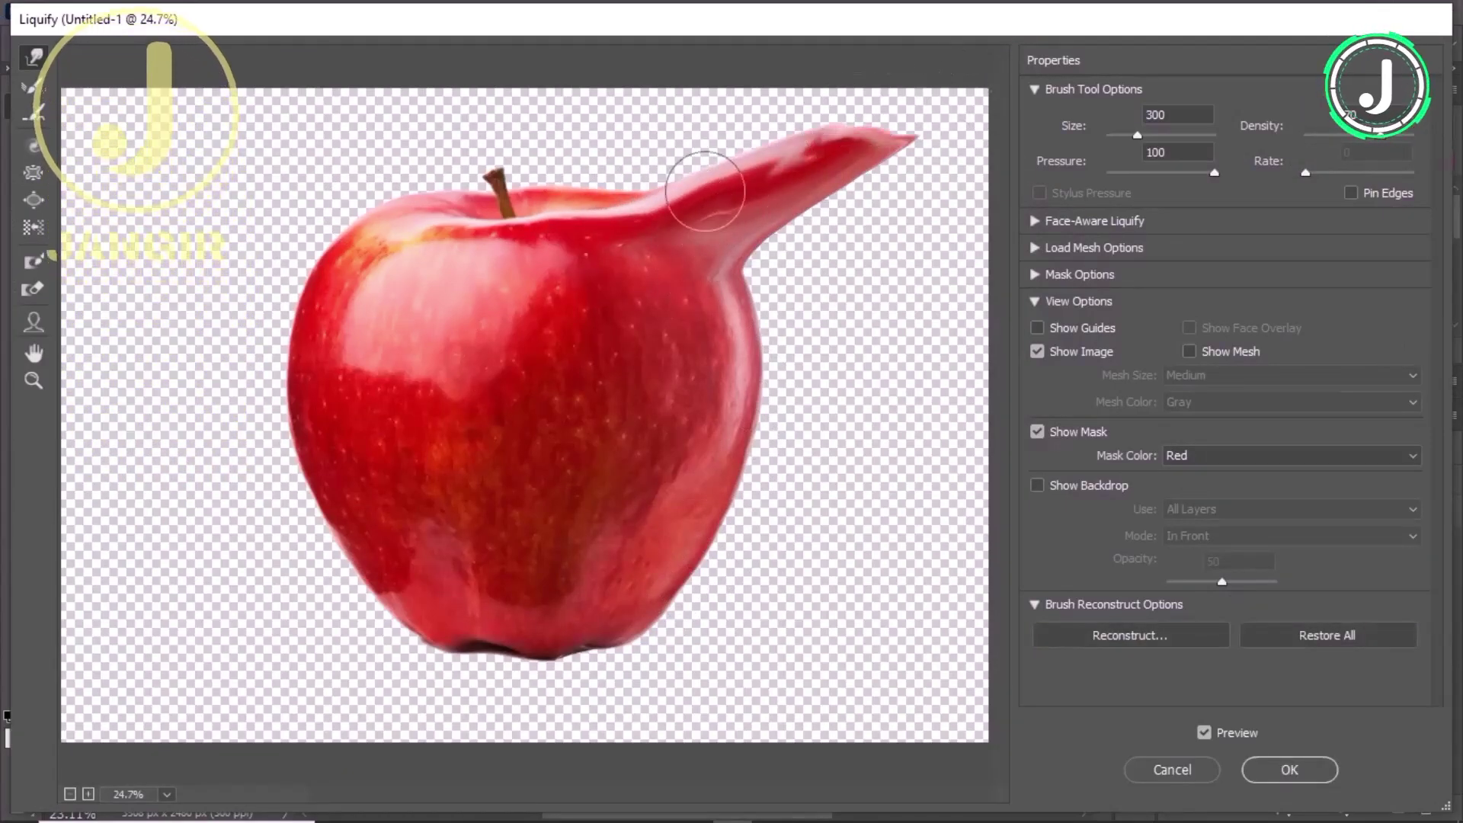
{"action": "left_click_drag", "start_coordinate": [706, 190], "coordinate": [956, 72]}
{"action": "left_click_drag", "start_coordinate": [807, 210], "coordinate": [989, 126]}
{"action": "left_click_drag", "start_coordinate": [895, 121], "coordinate": [991, 95]}
{"action": "left_click_drag", "start_coordinate": [665, 320], "coordinate": [968, 180]}
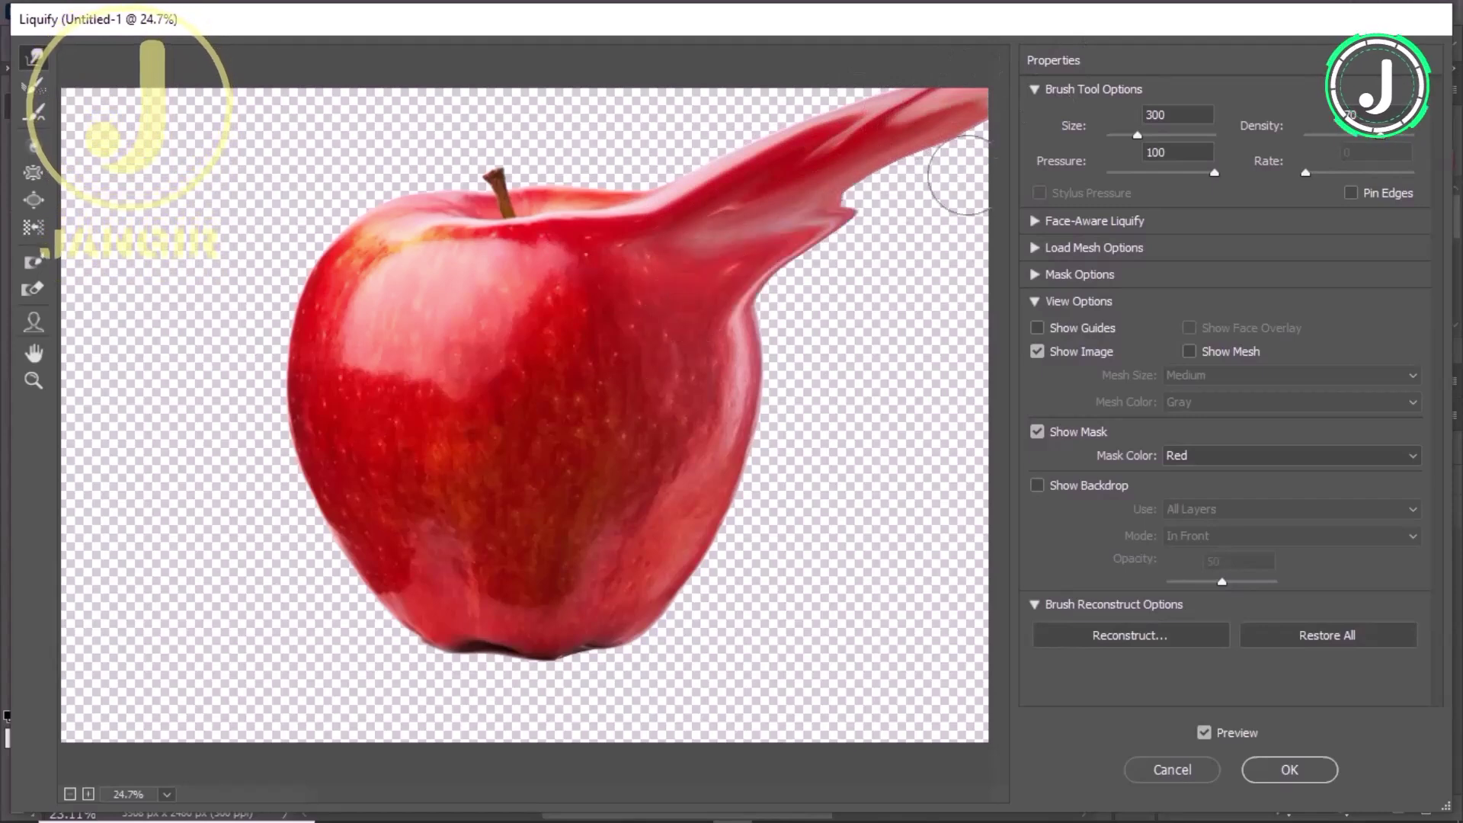
{"action": "left_click_drag", "start_coordinate": [794, 249], "coordinate": [1055, 122]}
{"action": "left_click_drag", "start_coordinate": [867, 193], "coordinate": [1062, 114]}
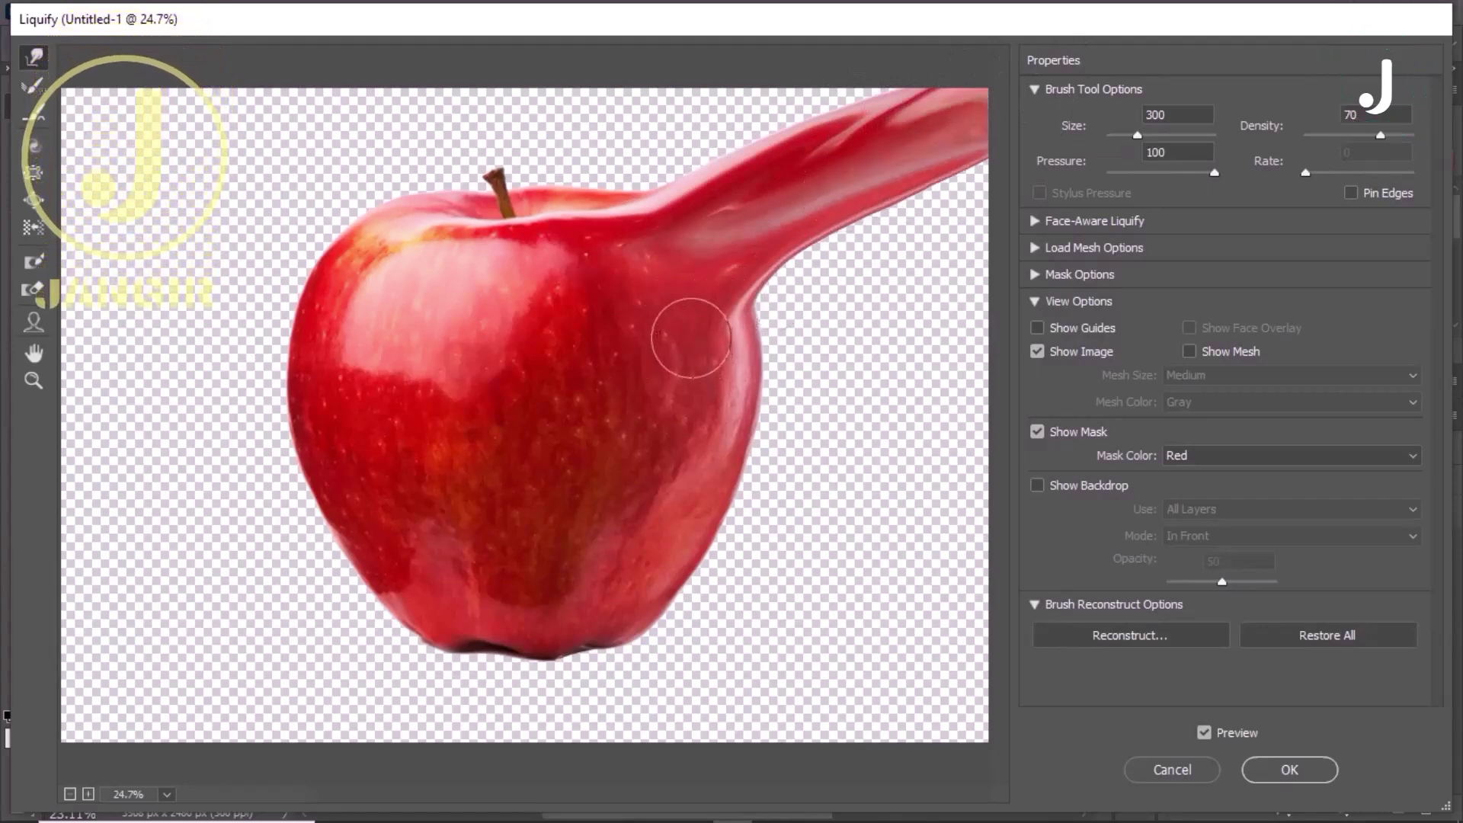
Step: Widen the smear downward by warping the apple's middle right side outward past the canvas's right edge
{"action": "left_click_drag", "start_coordinate": [689, 336], "coordinate": [1006, 197]}
{"action": "left_click_drag", "start_coordinate": [782, 279], "coordinate": [1025, 194]}
{"action": "left_click_drag", "start_coordinate": [840, 243], "coordinate": [1064, 144]}
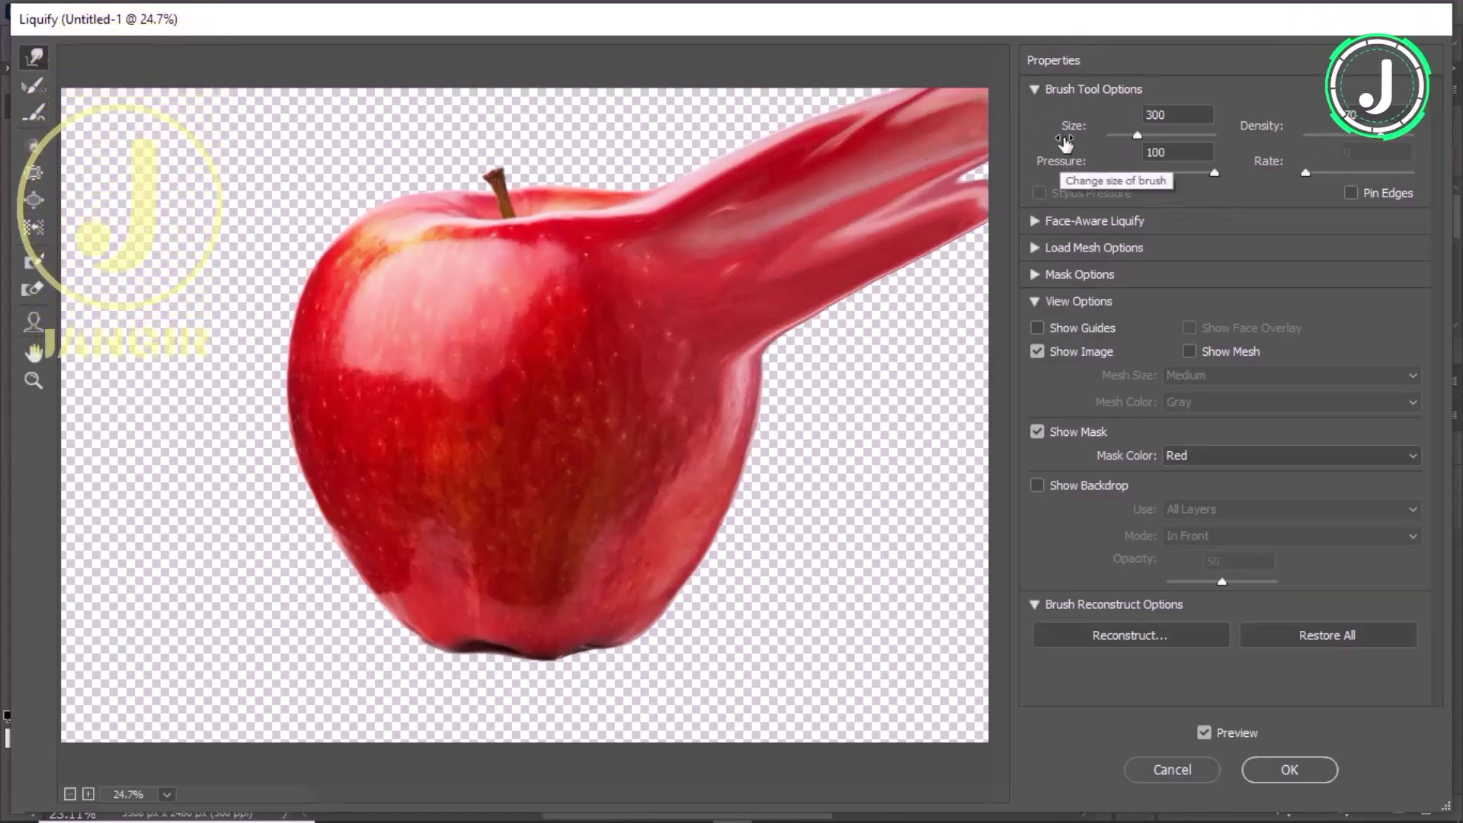
{"action": "left_click_drag", "start_coordinate": [786, 257], "coordinate": [1018, 157]}
{"action": "left_click_drag", "start_coordinate": [674, 249], "coordinate": [1022, 105]}
{"action": "left_click_drag", "start_coordinate": [749, 236], "coordinate": [1021, 126]}
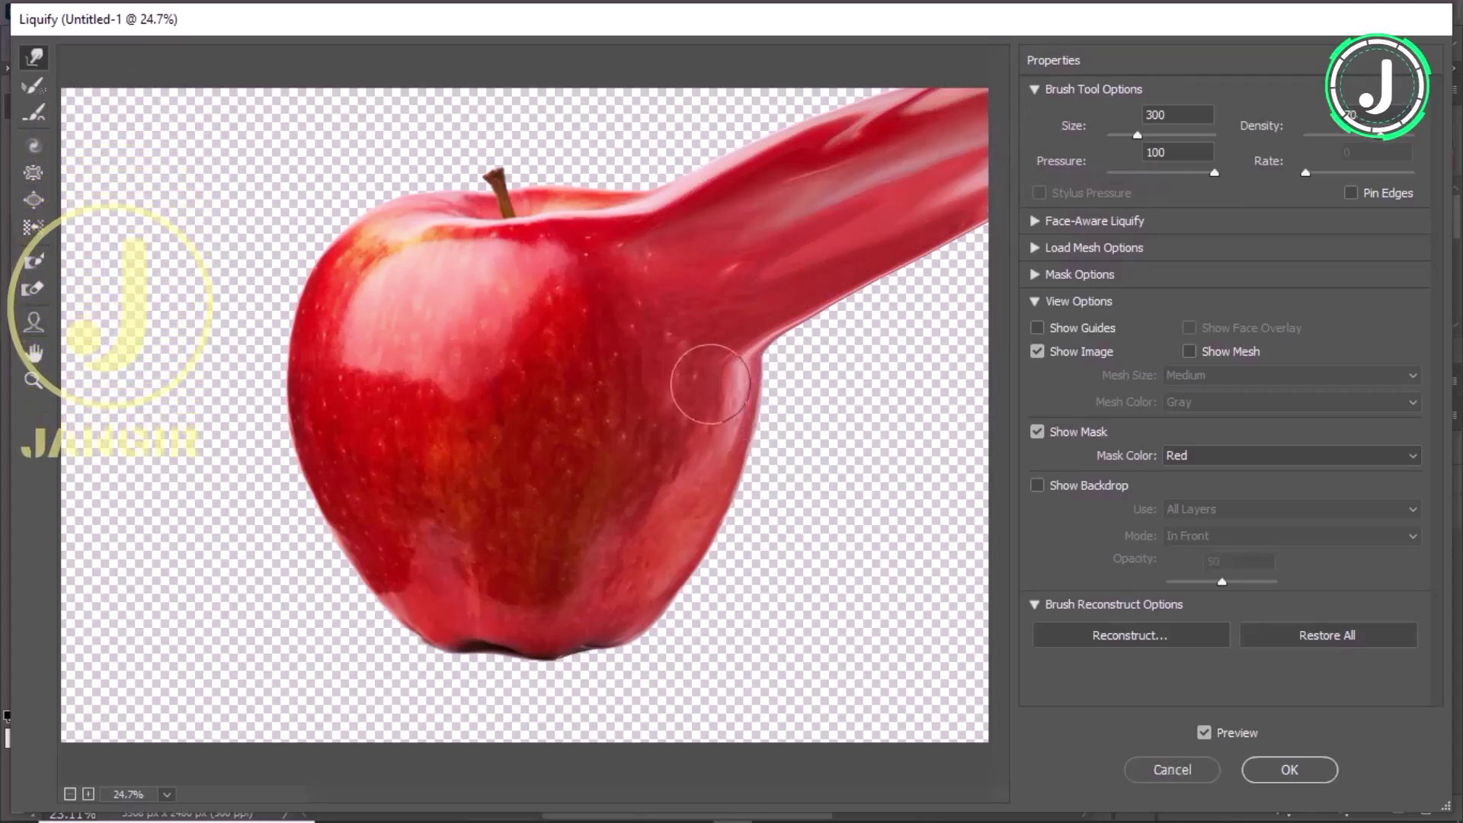
{"action": "mouse_move", "coordinate": [712, 376]}
{"action": "left_mouse_down"}
{"action": "mouse_move", "coordinate": [1005, 233]}
{"action": "mouse_move", "coordinate": [912, 311]}
{"action": "left_mouse_up"}
{"action": "left_click_drag", "start_coordinate": [794, 326], "coordinate": [967, 317]}
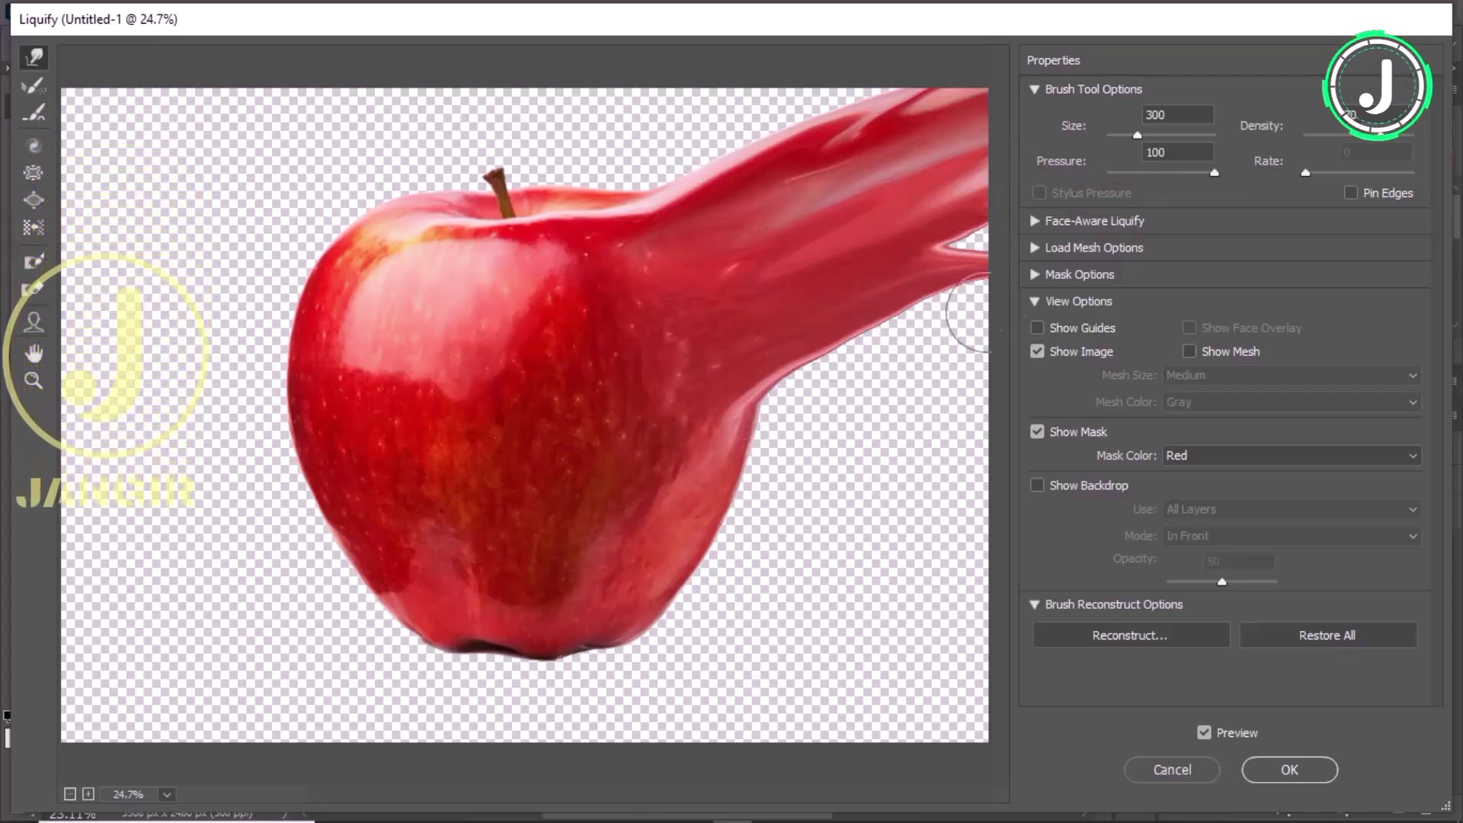
{"action": "left_click_drag", "start_coordinate": [675, 426], "coordinate": [960, 346]}
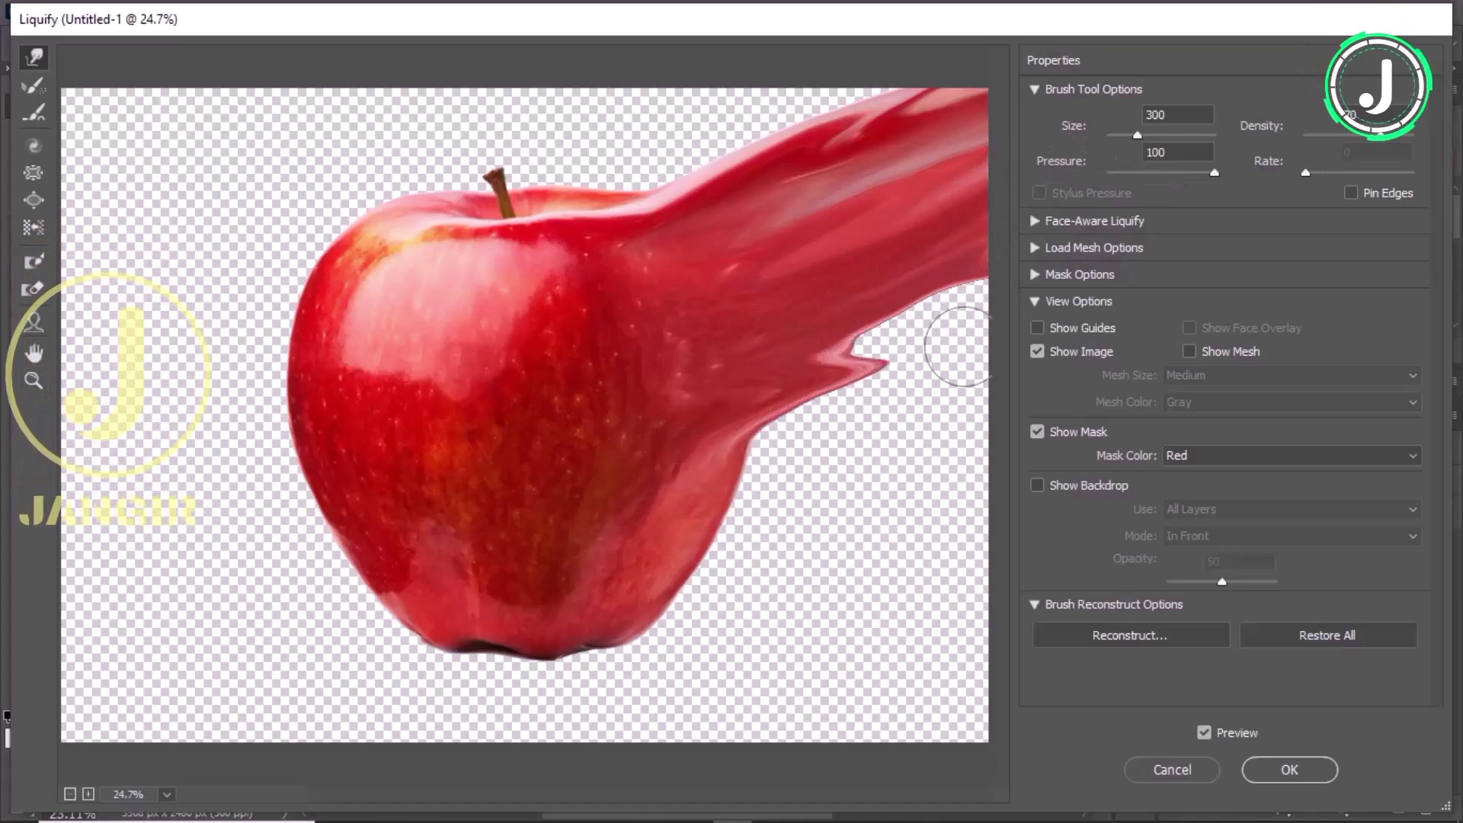
{"action": "left_click_drag", "start_coordinate": [745, 397], "coordinate": [999, 327]}
{"action": "left_click_drag", "start_coordinate": [896, 343], "coordinate": [1026, 304]}
{"action": "left_click_drag", "start_coordinate": [850, 335], "coordinate": [1042, 276]}
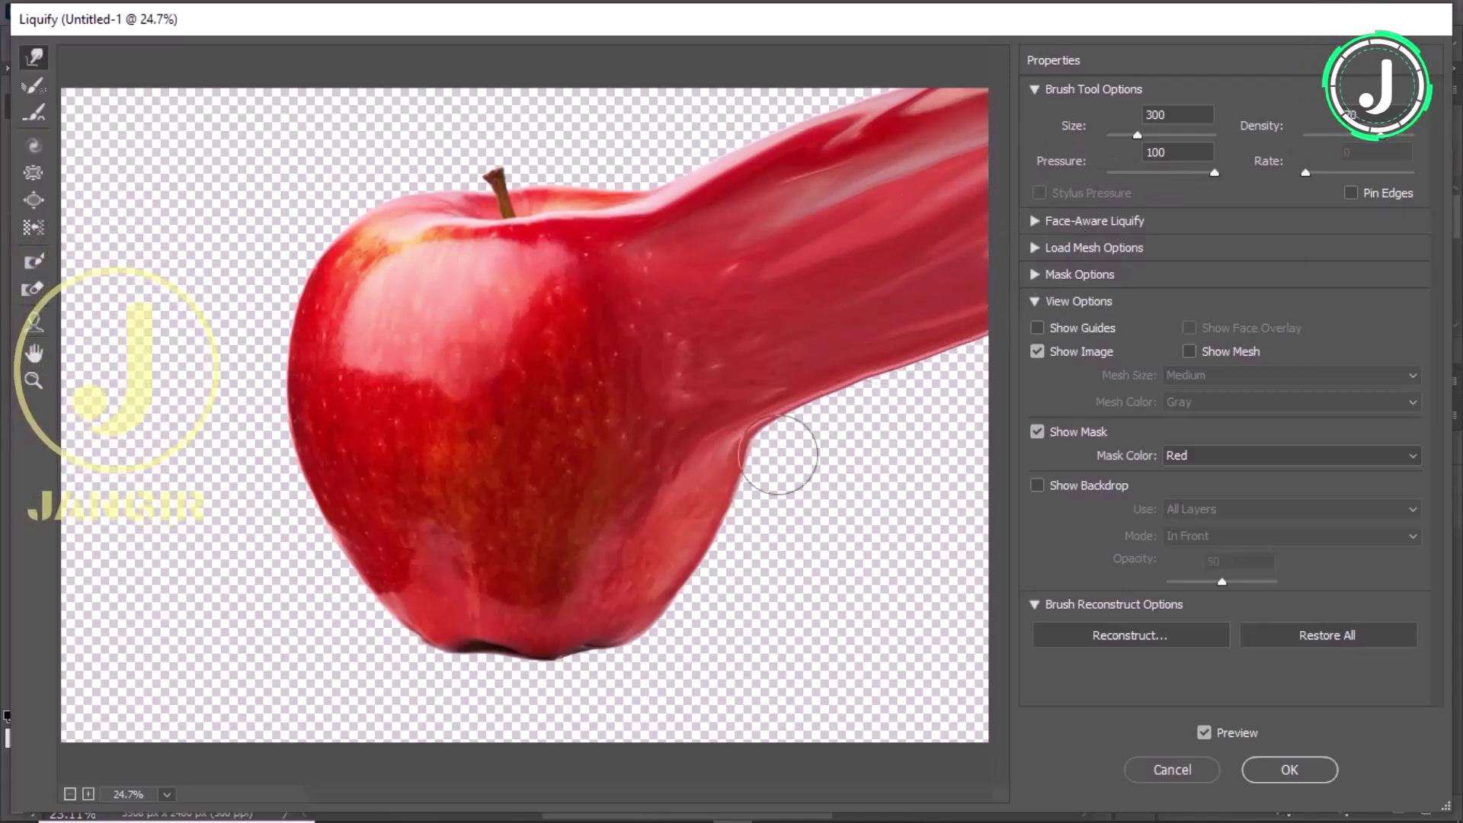
Step: Warp the apple's lower right side outward to the canvas's right edge, merging it with the smear above
{"action": "mouse_move", "coordinate": [690, 455]}
{"action": "left_mouse_down"}
{"action": "mouse_move", "coordinate": [987, 401]}
{"action": "mouse_move", "coordinate": [720, 458]}
{"action": "mouse_move", "coordinate": [1088, 404]}
{"action": "left_mouse_up"}
{"action": "left_click_drag", "start_coordinate": [787, 373], "coordinate": [976, 377]}
{"action": "mouse_move", "coordinate": [888, 416]}
{"action": "left_mouse_down"}
{"action": "mouse_move", "coordinate": [981, 415]}
{"action": "mouse_move", "coordinate": [1018, 359]}
{"action": "left_mouse_up"}
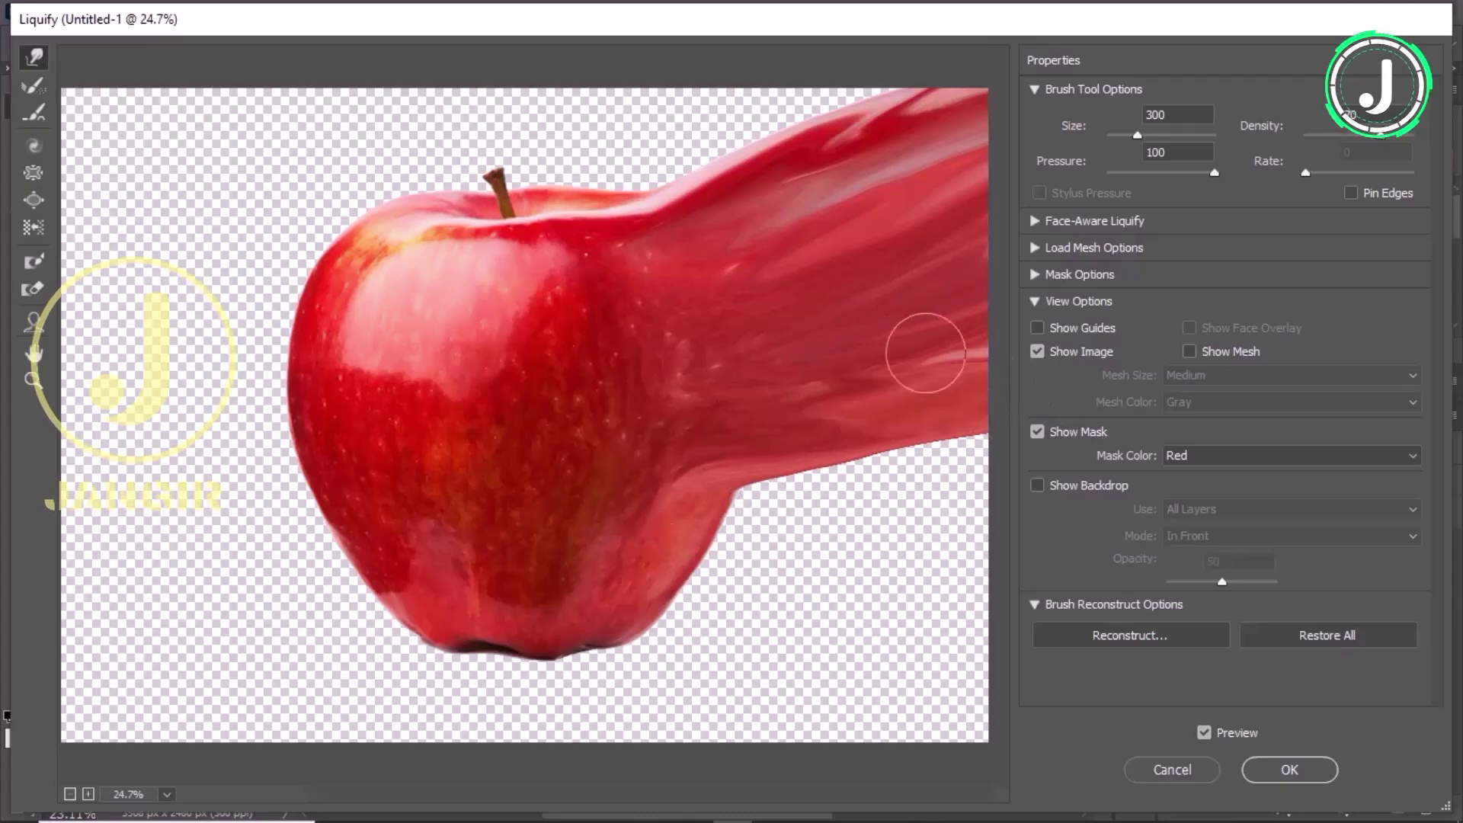
{"action": "left_click_drag", "start_coordinate": [728, 493], "coordinate": [963, 445]}
{"action": "left_click_drag", "start_coordinate": [741, 510], "coordinate": [968, 454]}
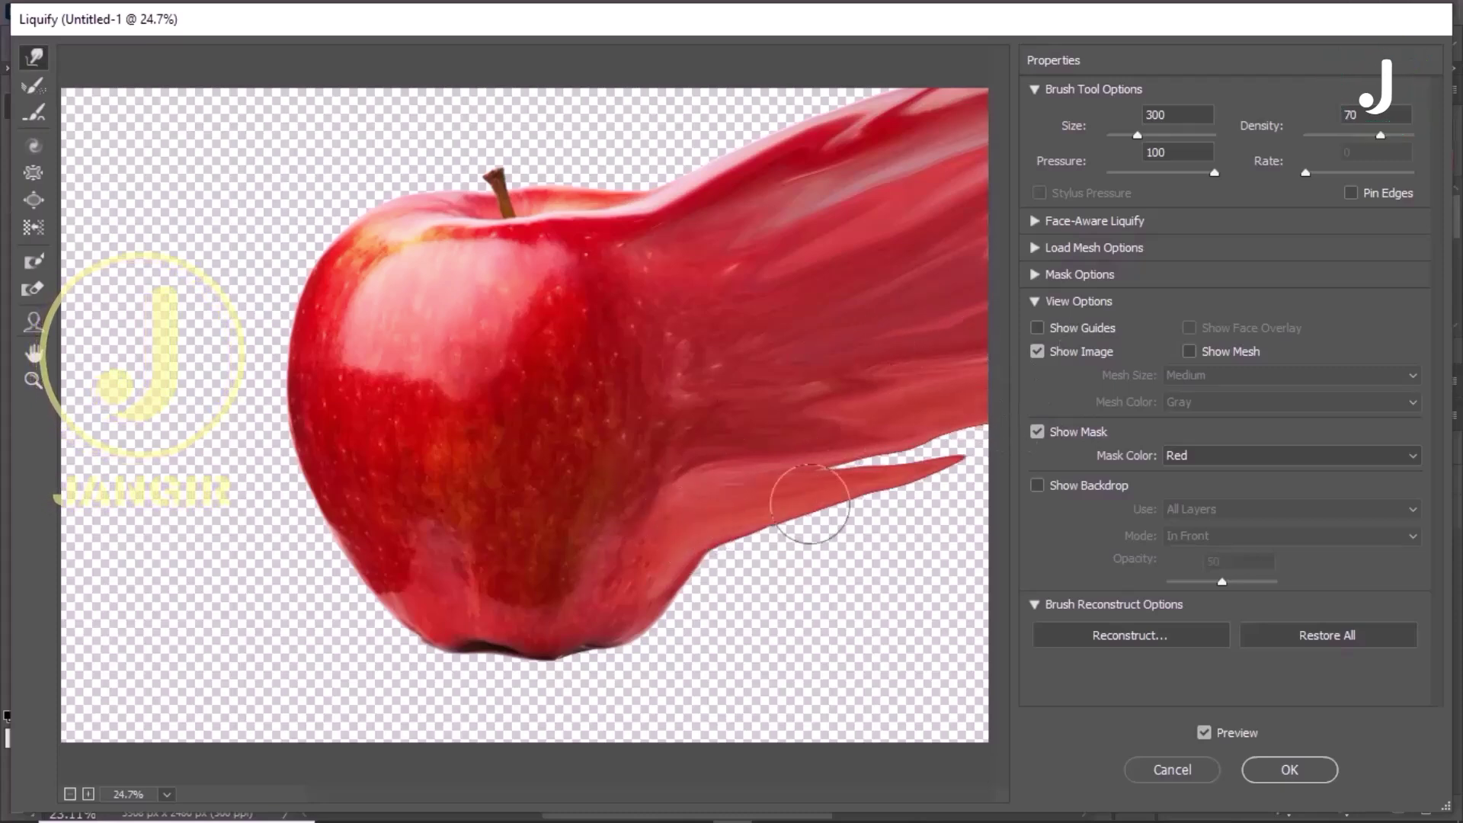
{"action": "left_click_drag", "start_coordinate": [798, 480], "coordinate": [1024, 429]}
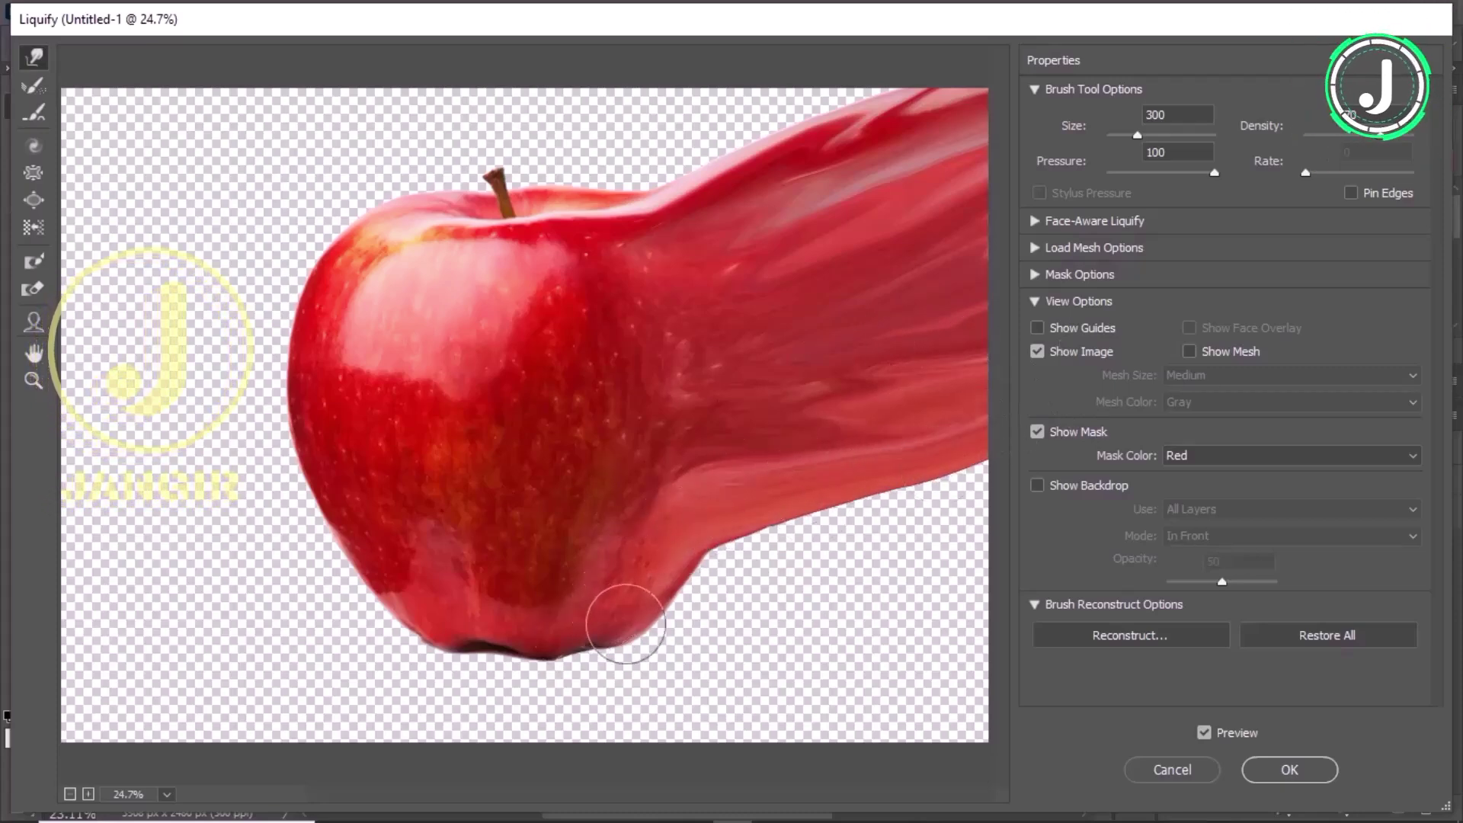
Step: Stretch the apple's bottom-right base toward the canvas's lower-right corner and thicken it into a second broad smear
{"action": "left_click_drag", "start_coordinate": [593, 637], "coordinate": [810, 714]}
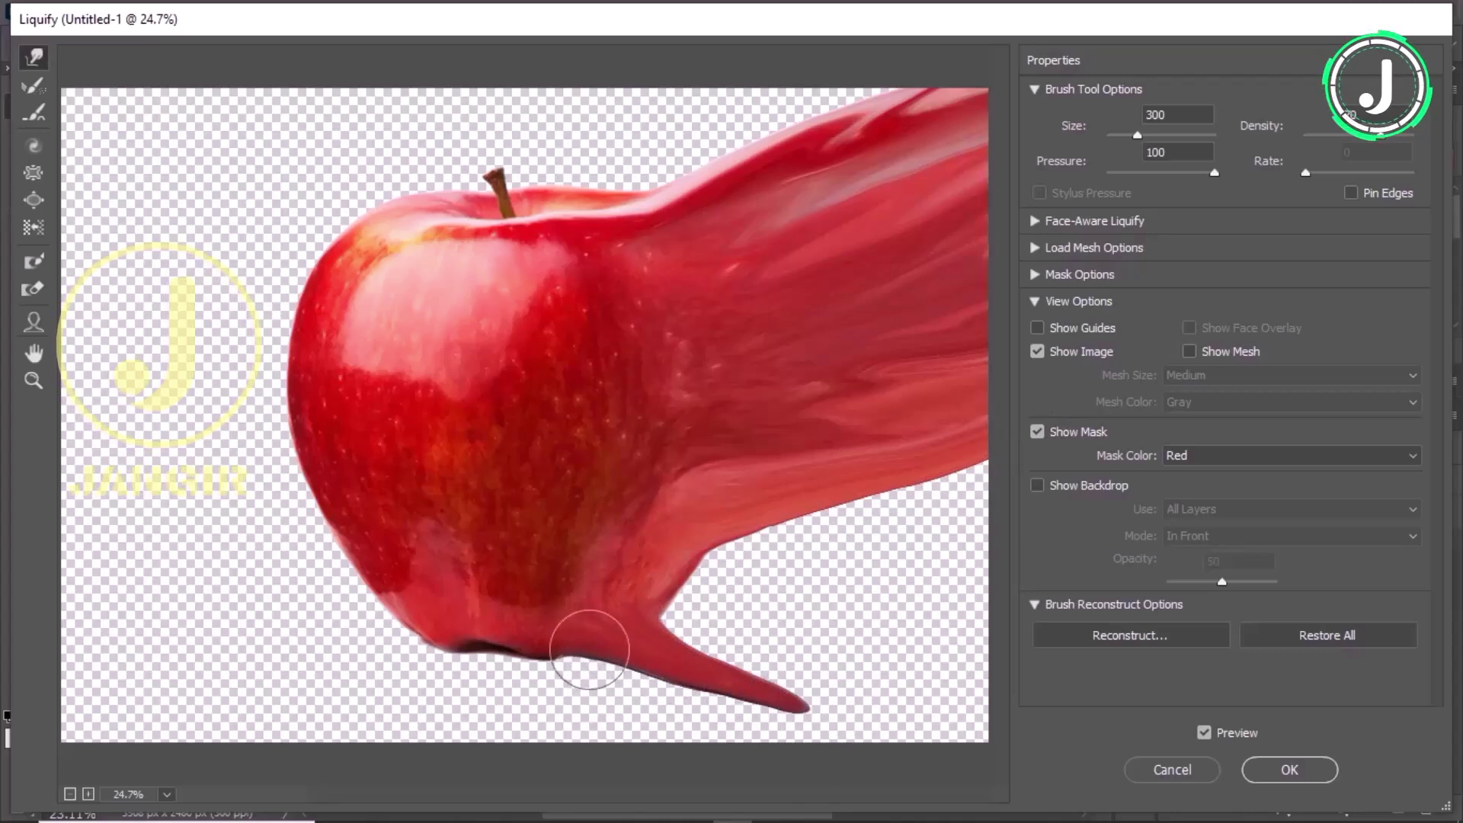
{"action": "left_click_drag", "start_coordinate": [589, 650], "coordinate": [622, 681]}
{"action": "left_click_drag", "start_coordinate": [618, 631], "coordinate": [921, 751]}
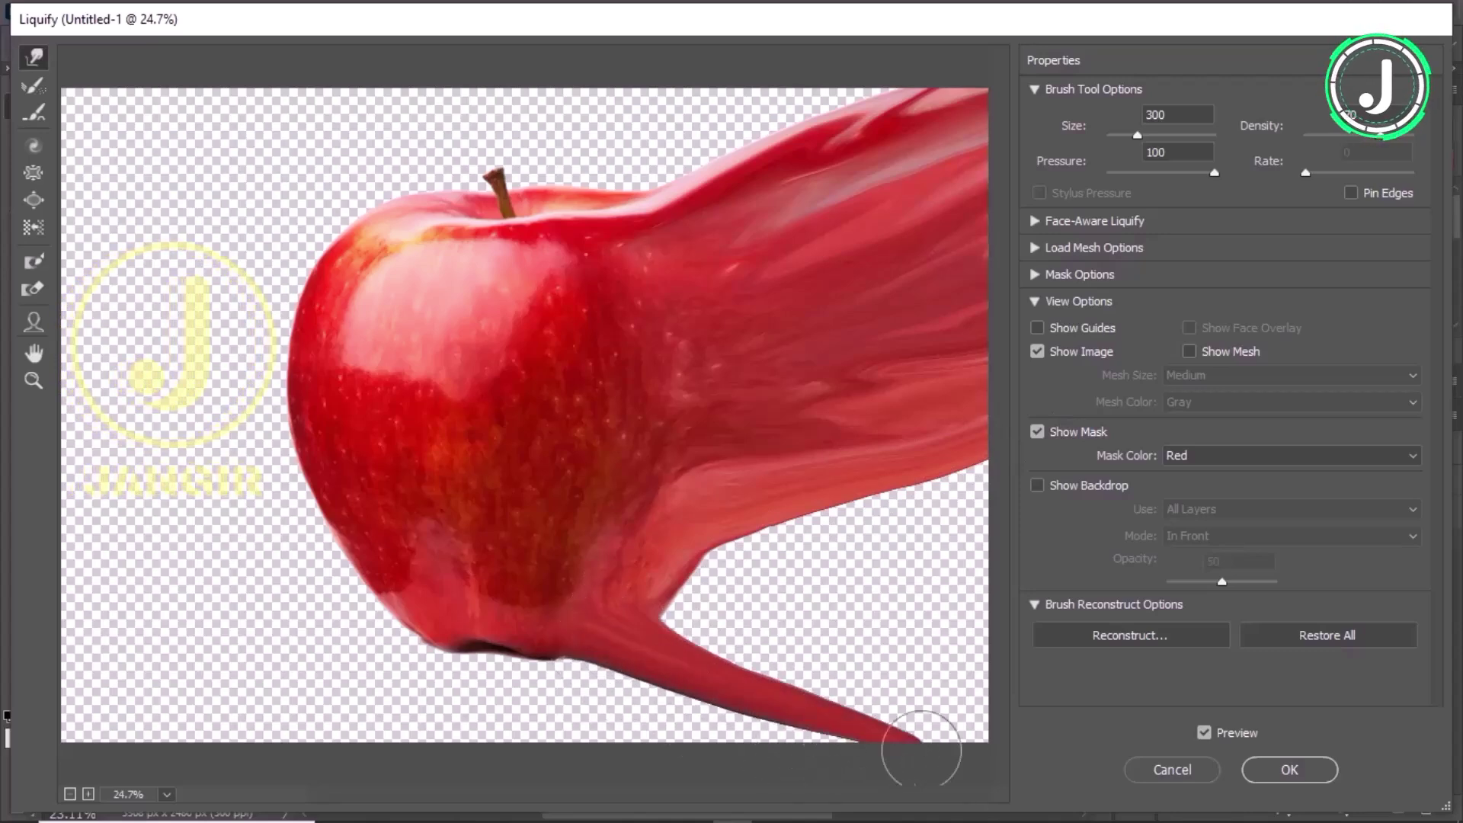
{"action": "mouse_move", "coordinate": [591, 602]}
{"action": "left_mouse_down"}
{"action": "mouse_move", "coordinate": [686, 622]}
{"action": "mouse_move", "coordinate": [819, 696]}
{"action": "mouse_move", "coordinate": [901, 709]}
{"action": "left_mouse_up"}
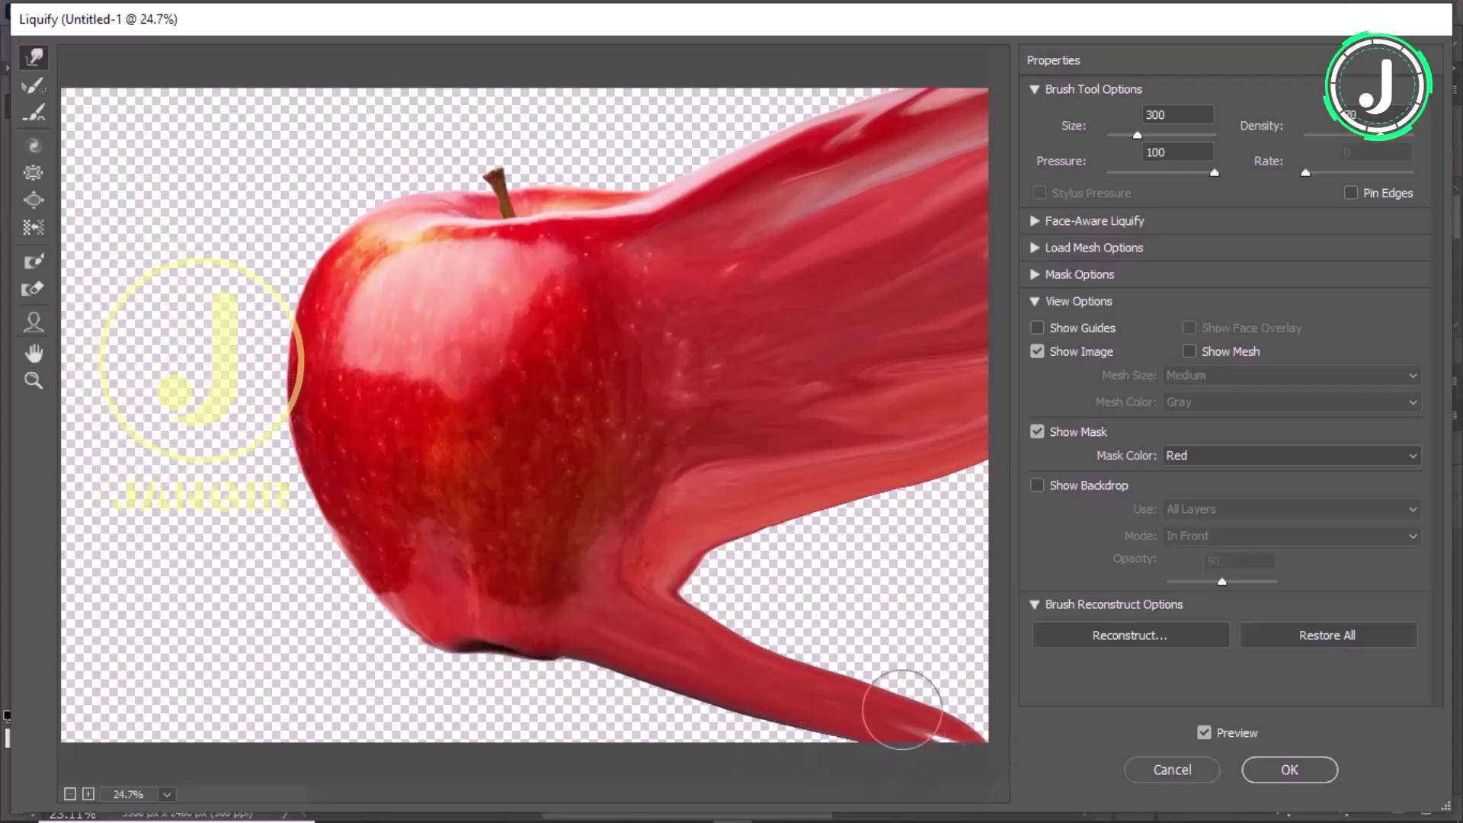
{"action": "mouse_move", "coordinate": [627, 586]}
{"action": "left_mouse_down"}
{"action": "mouse_move", "coordinate": [816, 637]}
{"action": "mouse_move", "coordinate": [915, 597]}
{"action": "mouse_move", "coordinate": [921, 699]}
{"action": "mouse_move", "coordinate": [1006, 710]}
{"action": "left_mouse_up"}
{"action": "left_click_drag", "start_coordinate": [841, 649], "coordinate": [1031, 719]}
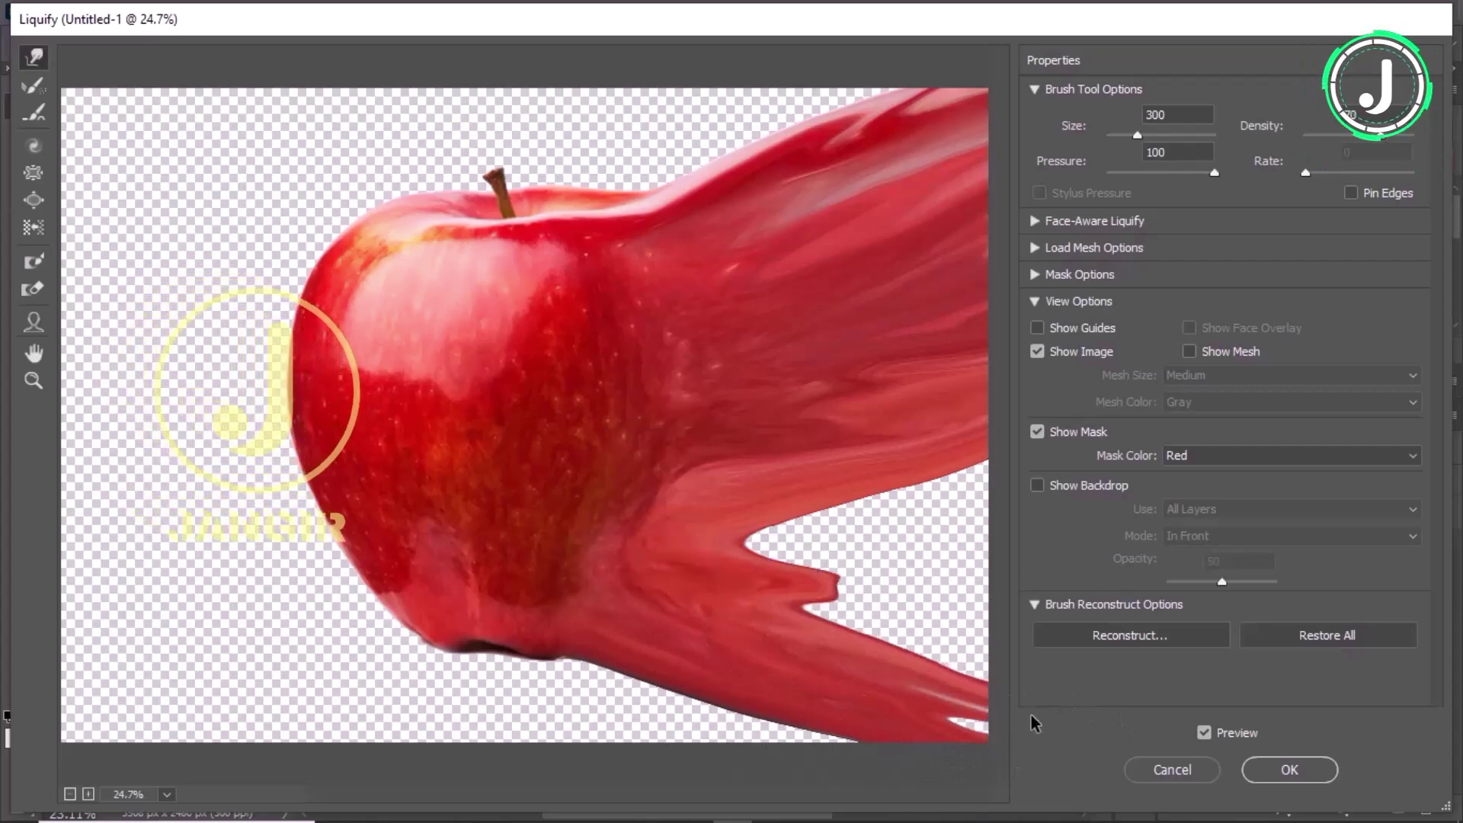
{"action": "left_click_drag", "start_coordinate": [928, 695], "coordinate": [970, 705]}
{"action": "left_click_drag", "start_coordinate": [714, 546], "coordinate": [984, 625]}
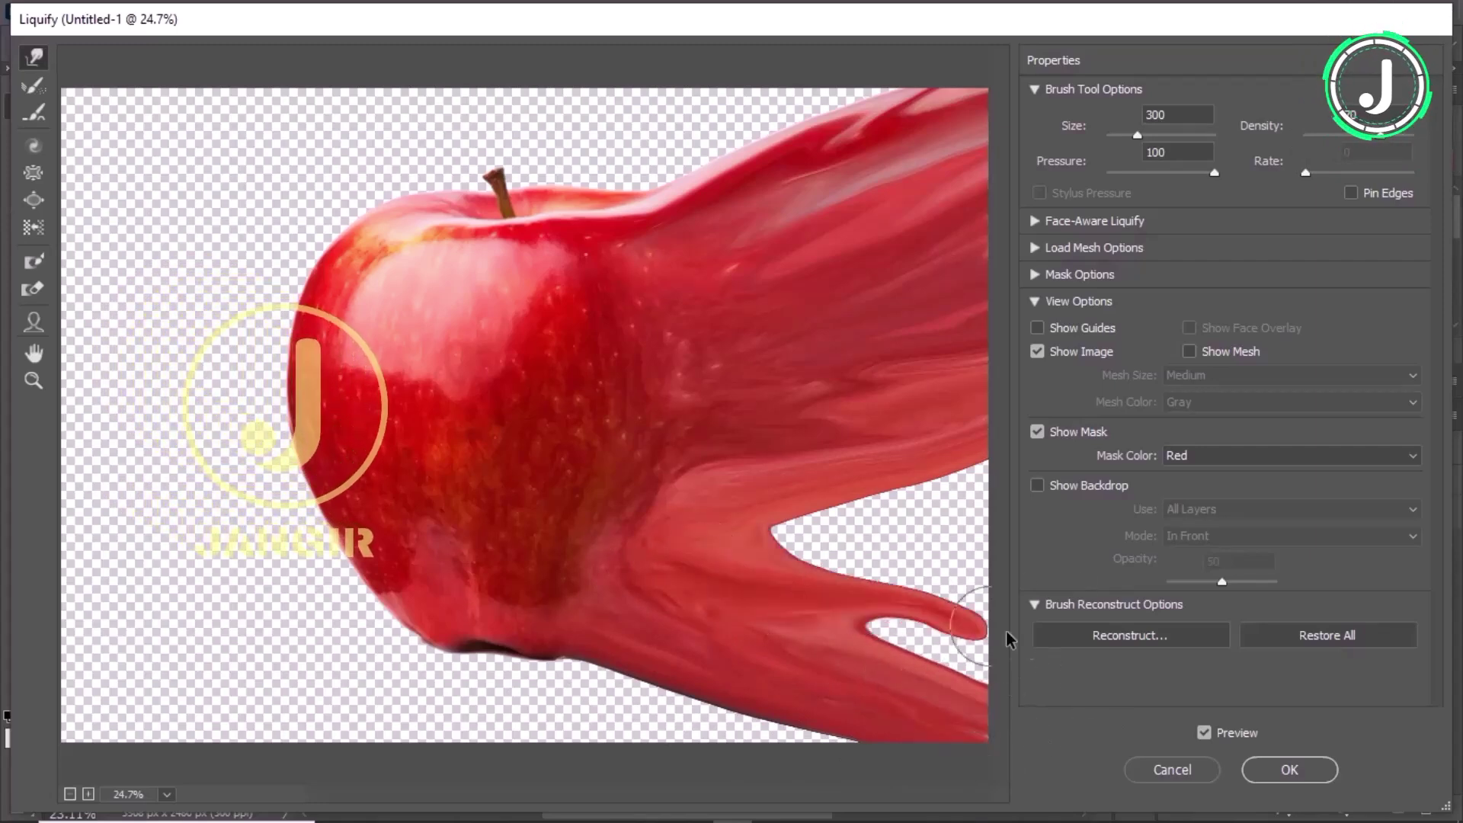
{"action": "left_click_drag", "start_coordinate": [806, 589], "coordinate": [983, 686]}
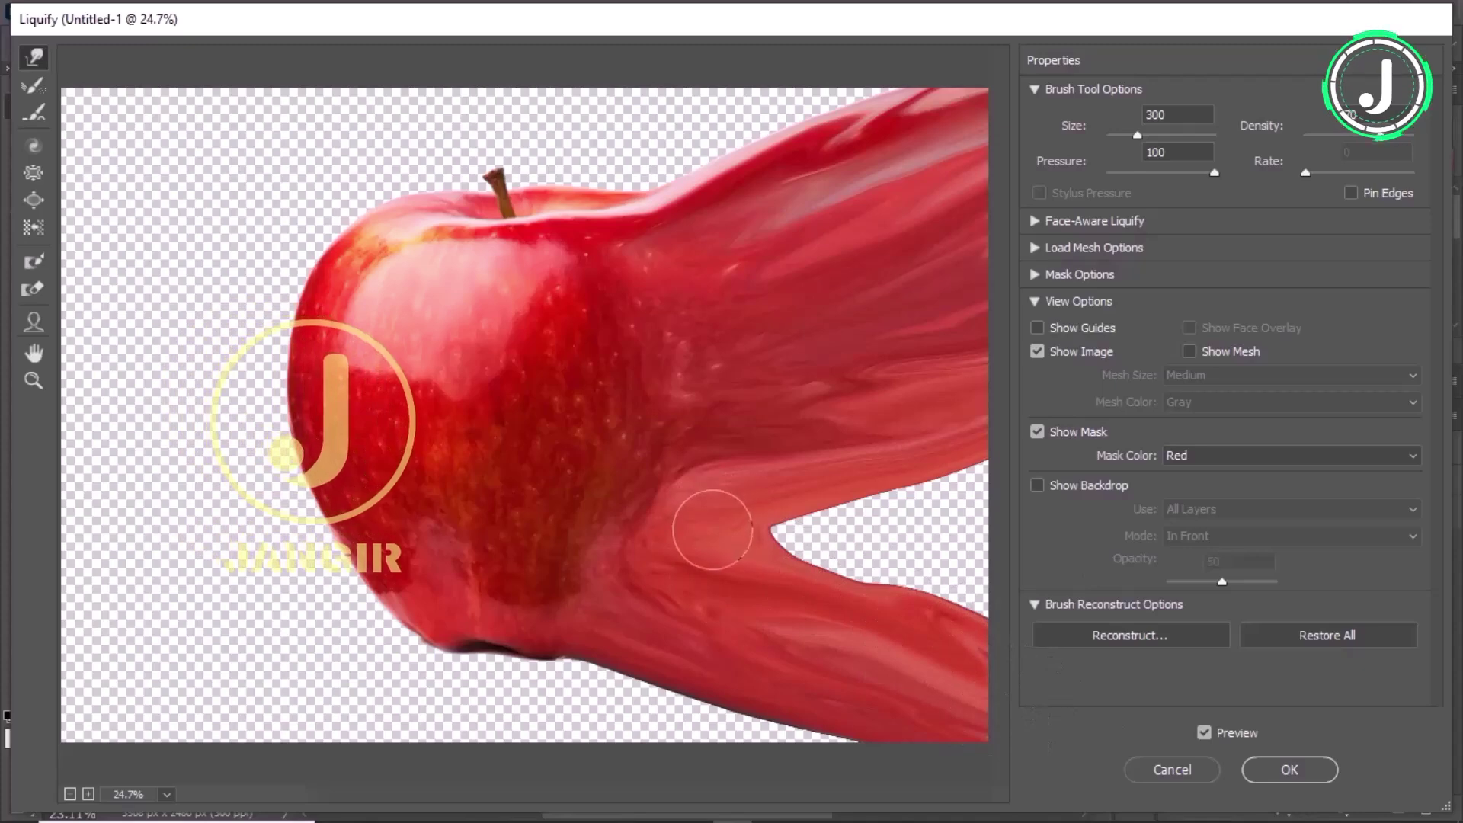
Step: Close the transparent gap between the two smears and pull darker red streaks from the apple's body across them
{"action": "mouse_move", "coordinate": [712, 529]}
{"action": "left_mouse_down"}
{"action": "mouse_move", "coordinate": [991, 523]}
{"action": "mouse_move", "coordinate": [890, 594]}
{"action": "left_mouse_up"}
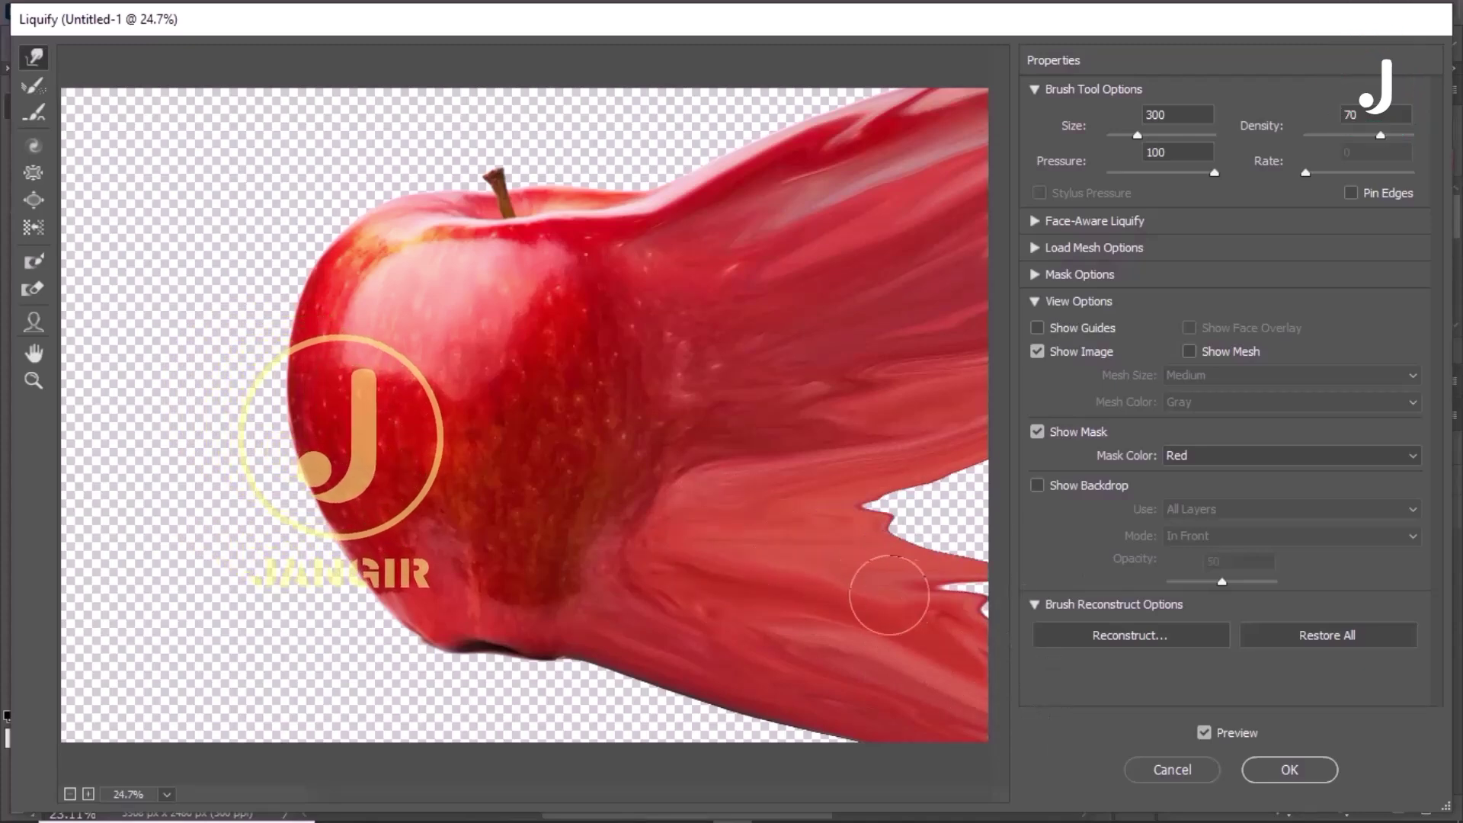
{"action": "left_click_drag", "start_coordinate": [800, 499], "coordinate": [983, 513]}
{"action": "mouse_move", "coordinate": [888, 482]}
{"action": "left_mouse_down"}
{"action": "mouse_move", "coordinate": [1020, 488]}
{"action": "mouse_move", "coordinate": [918, 544]}
{"action": "left_mouse_up"}
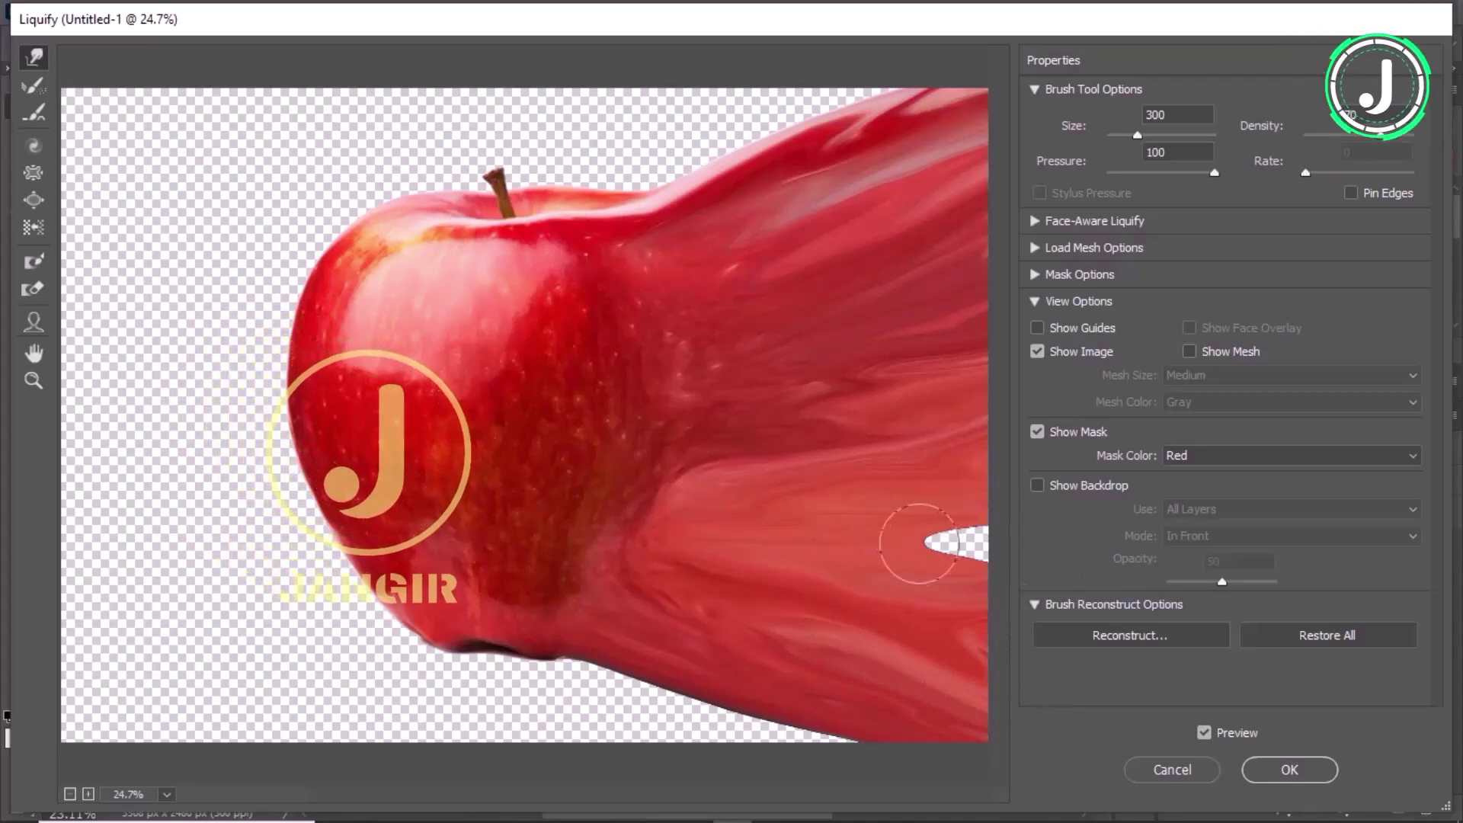
{"action": "left_click_drag", "start_coordinate": [549, 479], "coordinate": [906, 469]}
{"action": "mouse_move", "coordinate": [568, 544]}
{"action": "left_mouse_down"}
{"action": "mouse_move", "coordinate": [887, 547]}
{"action": "mouse_move", "coordinate": [724, 519]}
{"action": "mouse_move", "coordinate": [947, 507]}
{"action": "left_mouse_up"}
{"action": "left_click_drag", "start_coordinate": [724, 564], "coordinate": [884, 567]}
{"action": "left_click_drag", "start_coordinate": [766, 559], "coordinate": [964, 556]}
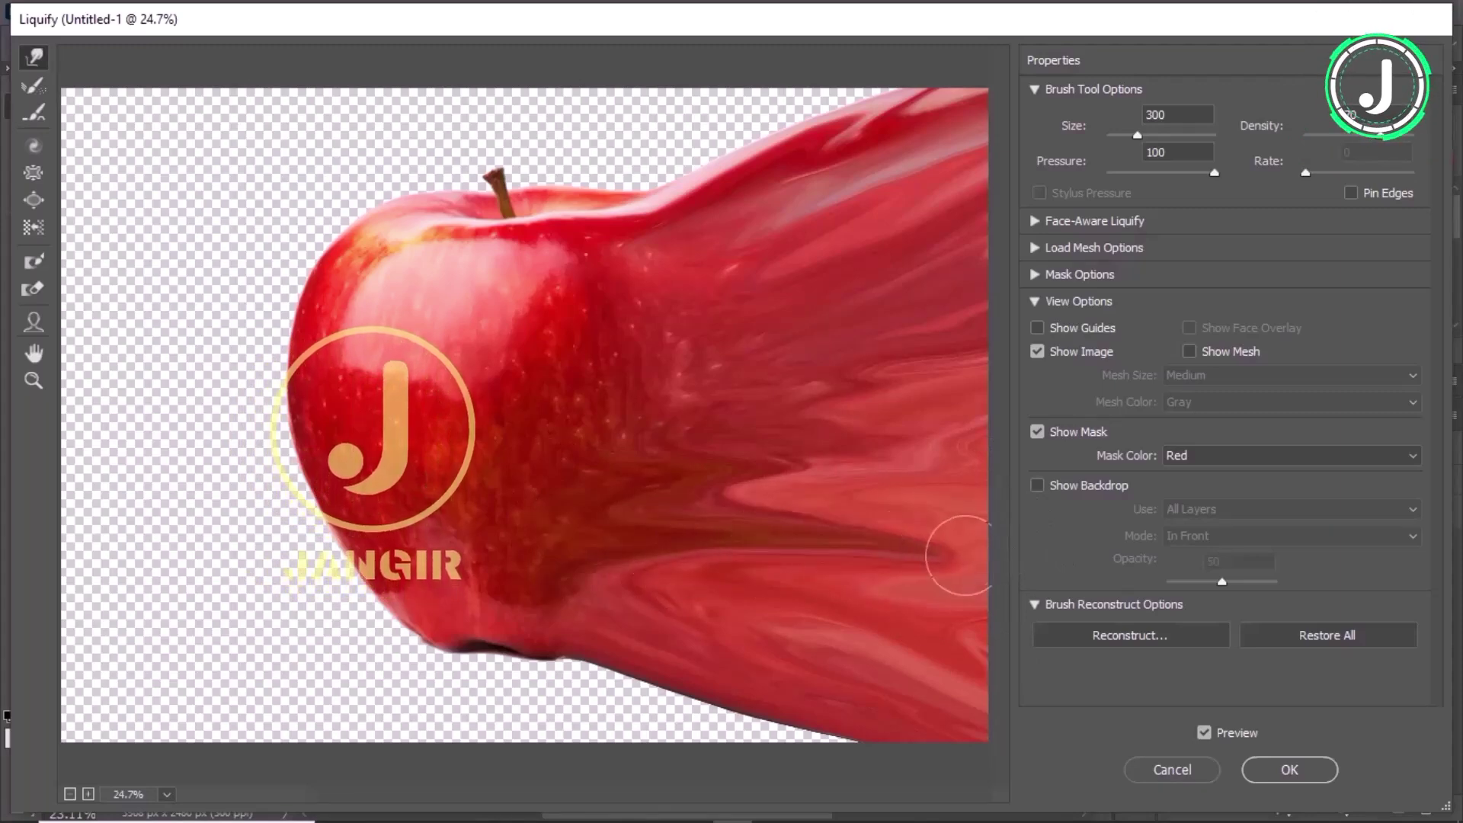
Step: Pull darker streaks across the lower smear and stretch the apple's upper right shoulder outward past the canvas's top edge
{"action": "mouse_move", "coordinate": [580, 596]}
{"action": "left_mouse_down"}
{"action": "mouse_move", "coordinate": [846, 650]}
{"action": "mouse_move", "coordinate": [856, 690]}
{"action": "mouse_move", "coordinate": [975, 625]}
{"action": "left_mouse_up"}
{"action": "left_click_drag", "start_coordinate": [654, 607], "coordinate": [802, 561]}
{"action": "mouse_move", "coordinate": [599, 214]}
{"action": "left_mouse_down"}
{"action": "mouse_move", "coordinate": [754, 72]}
{"action": "mouse_move", "coordinate": [777, 68]}
{"action": "left_mouse_up"}
{"action": "left_click_drag", "start_coordinate": [658, 198], "coordinate": [821, 105]}
{"action": "left_click_drag", "start_coordinate": [624, 244], "coordinate": [842, 66]}
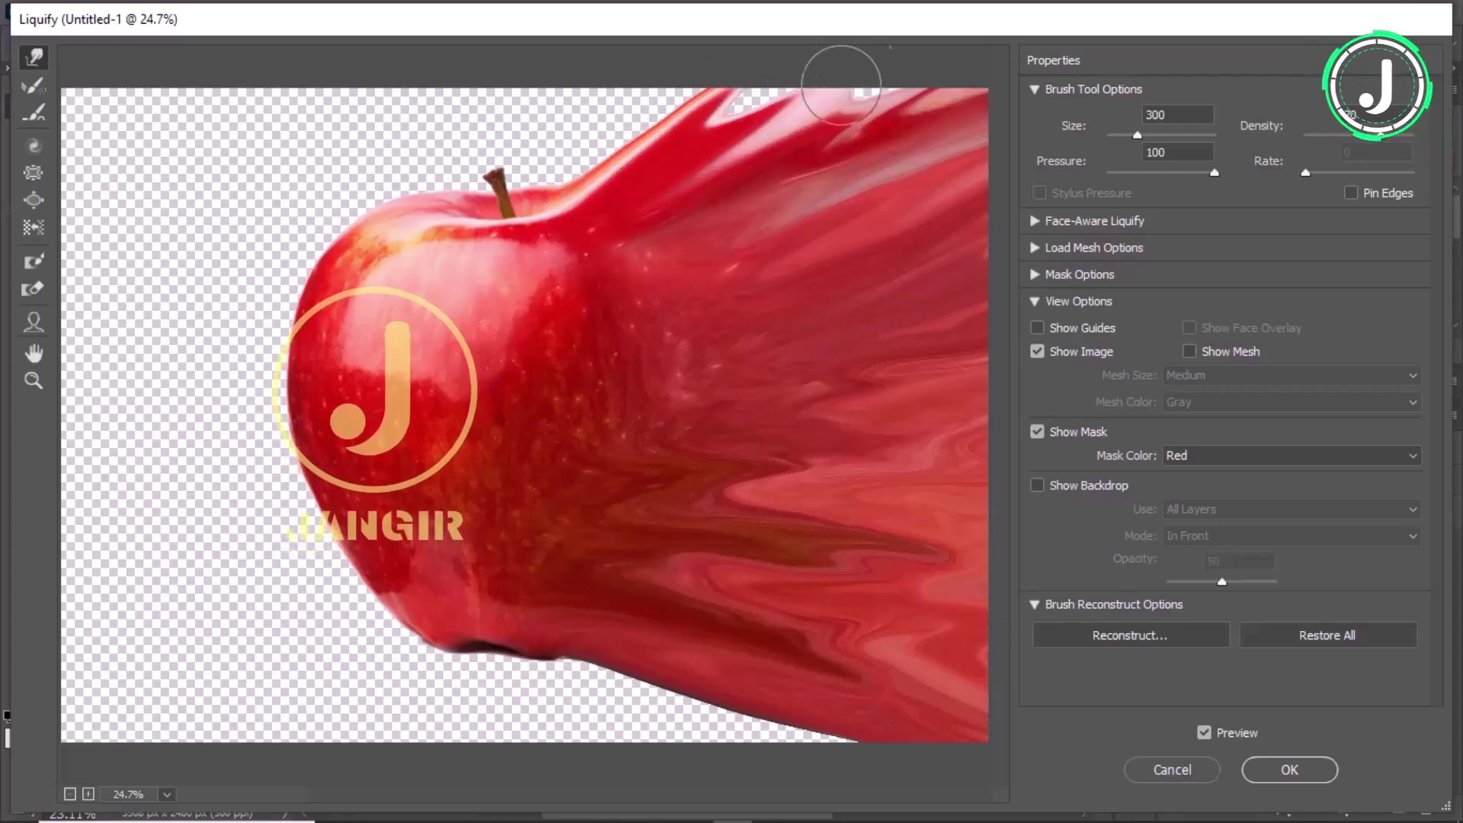
{"action": "left_click_drag", "start_coordinate": [730, 161], "coordinate": [900, 63]}
{"action": "left_click_drag", "start_coordinate": [776, 151], "coordinate": [884, 70]}
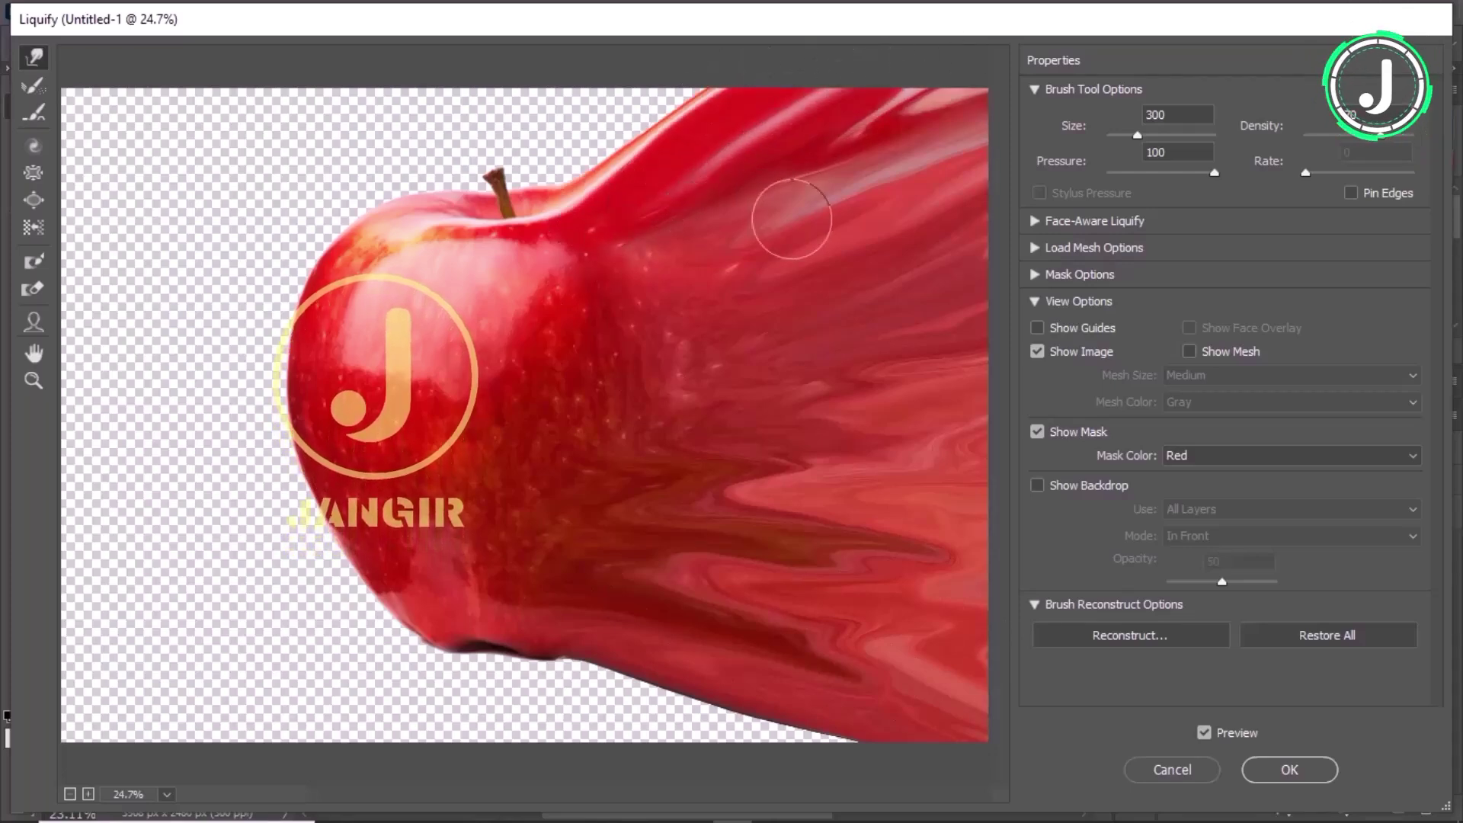
Step: Stretch the smear's underside past the canvas's bottom edge, blend its upper right area outward, and apply the Liquify warp
{"action": "left_click_drag", "start_coordinate": [570, 643], "coordinate": [787, 814]}
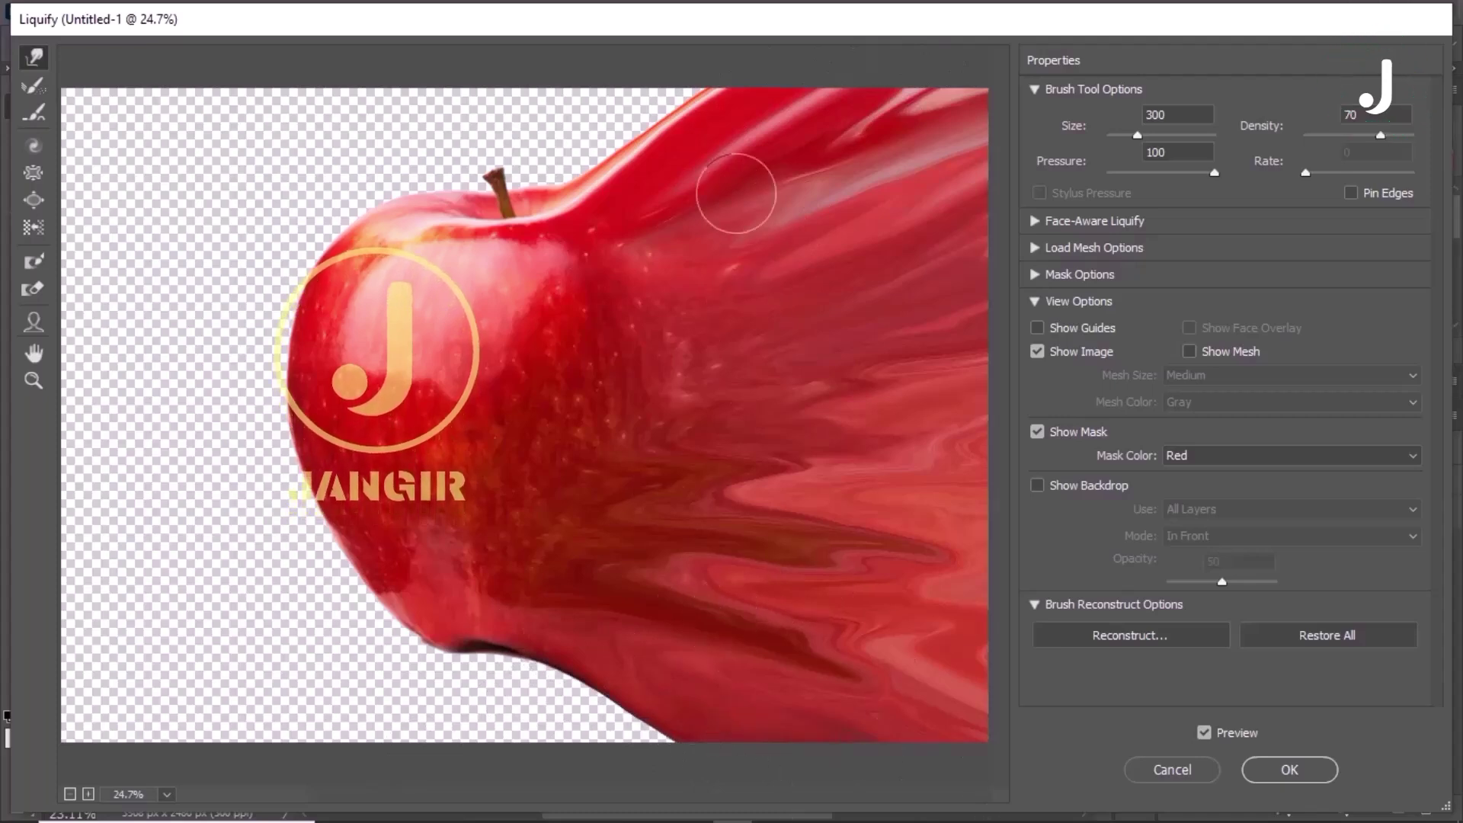
{"action": "left_click_drag", "start_coordinate": [600, 297], "coordinate": [958, 132]}
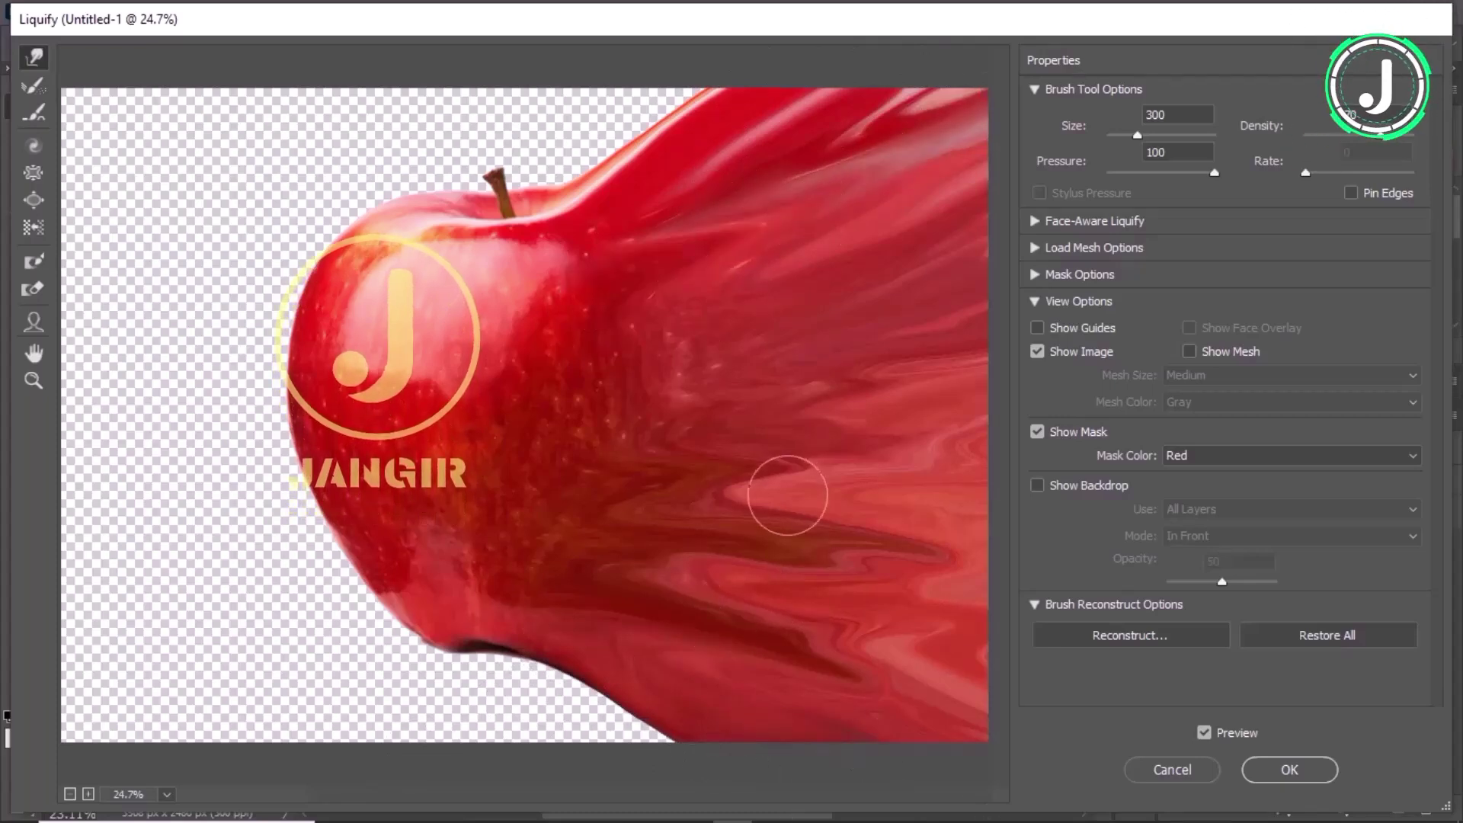
{"action": "left_click", "coordinate": [1294, 771]}
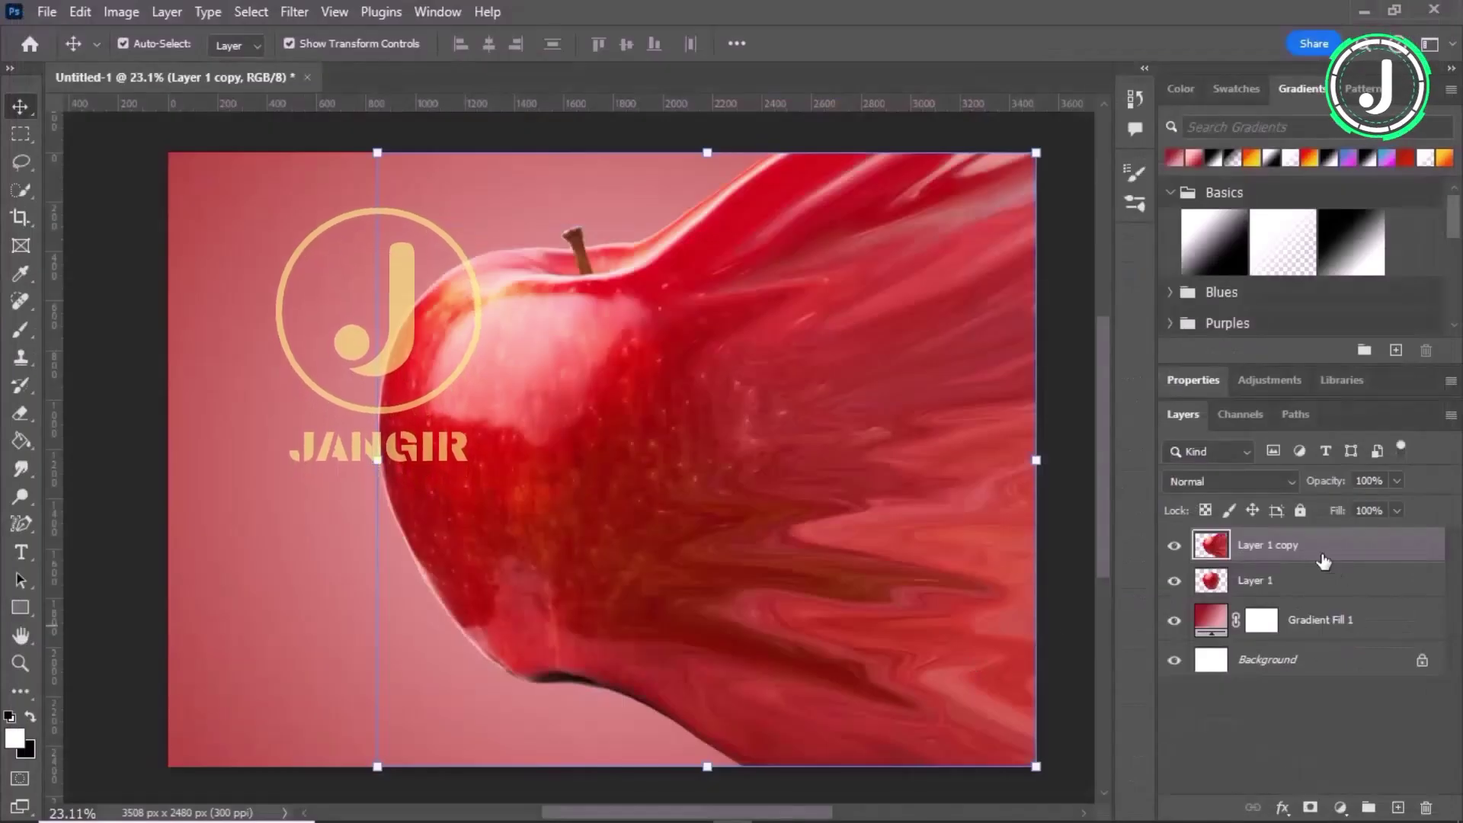
Step: Add a black, hide-all layer mask to the smeared Layer 1 copy and turn off that layer's visibility
{"action": "left_click", "coordinate": [1310, 808], "text": "alt"}
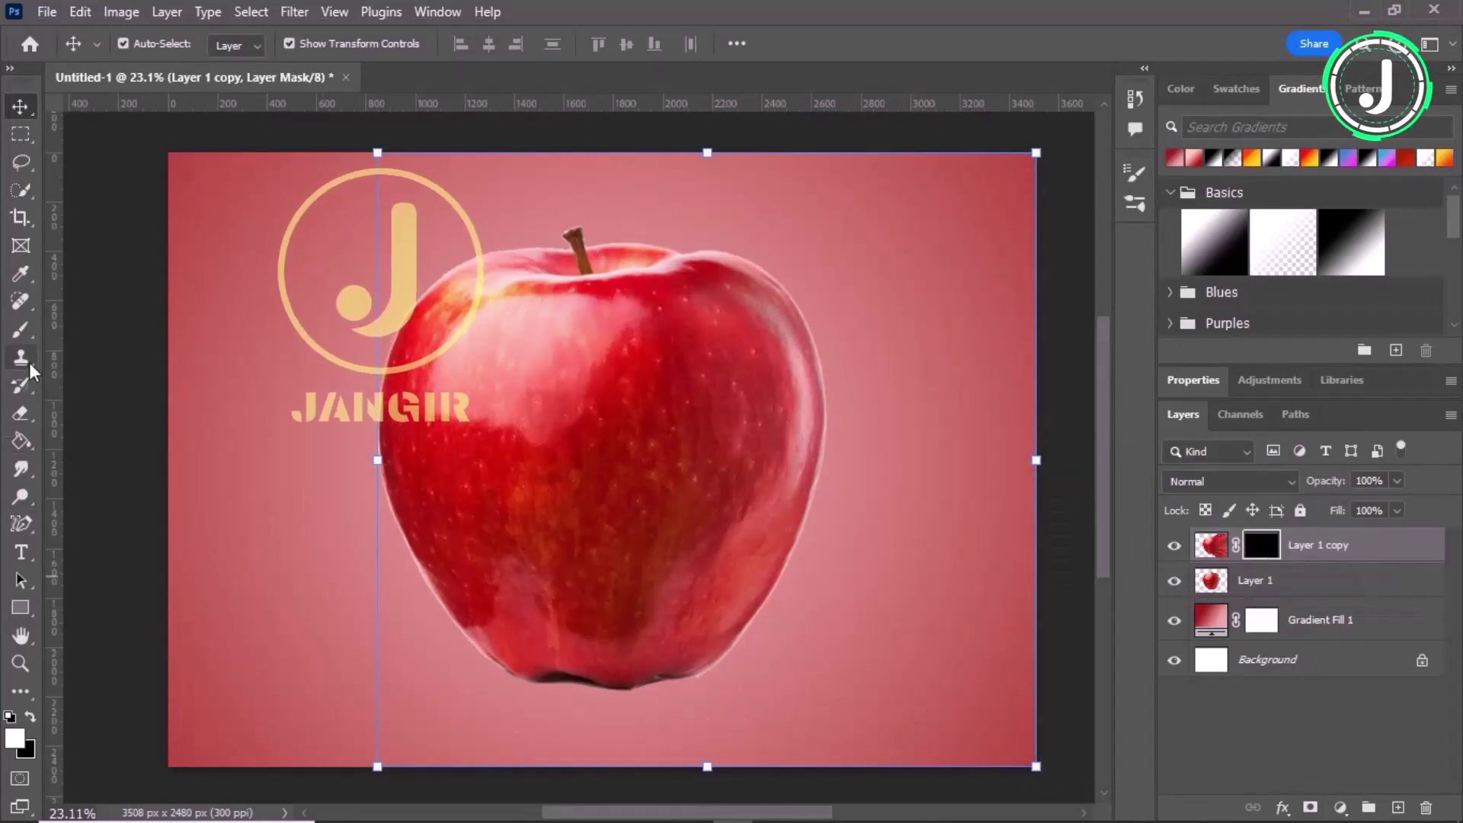
{"action": "left_click", "coordinate": [20, 329]}
{"action": "key", "text": "x"}
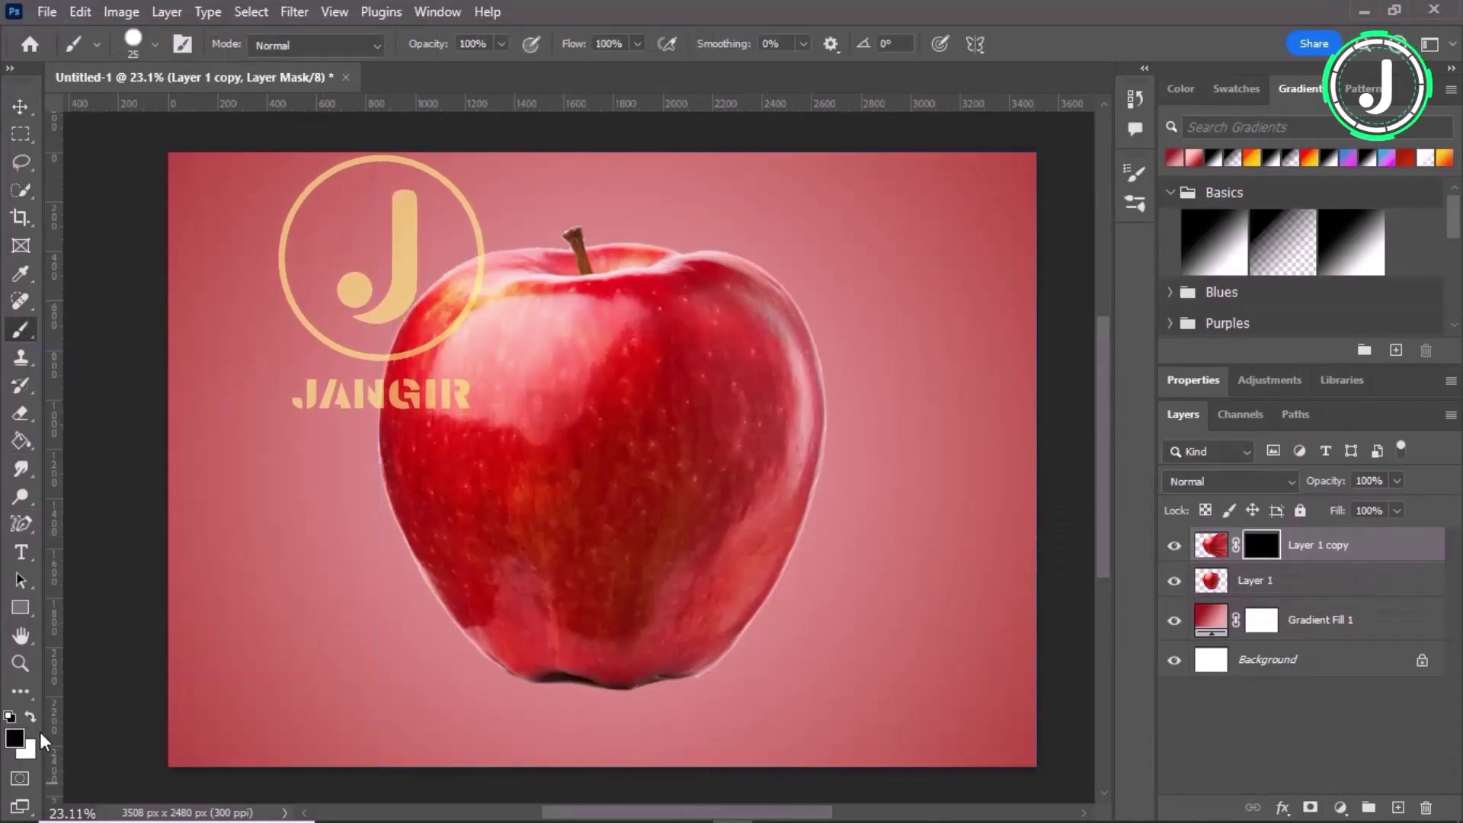
{"action": "key", "text": "x"}
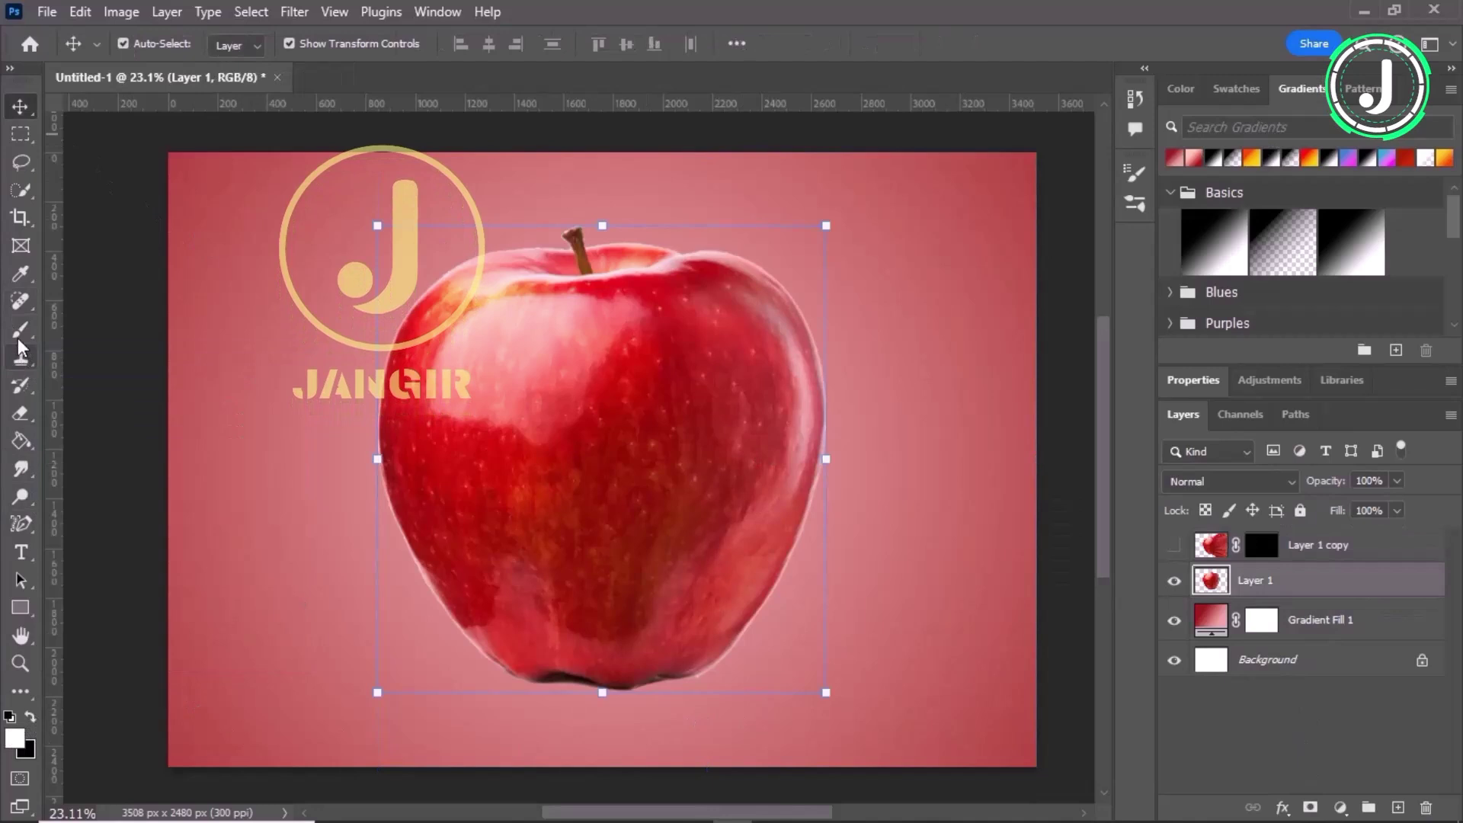
Step: Activate the Brush tool and add a white, reveal-all layer mask to Layer 1
{"action": "right_click", "coordinate": [20, 343]}
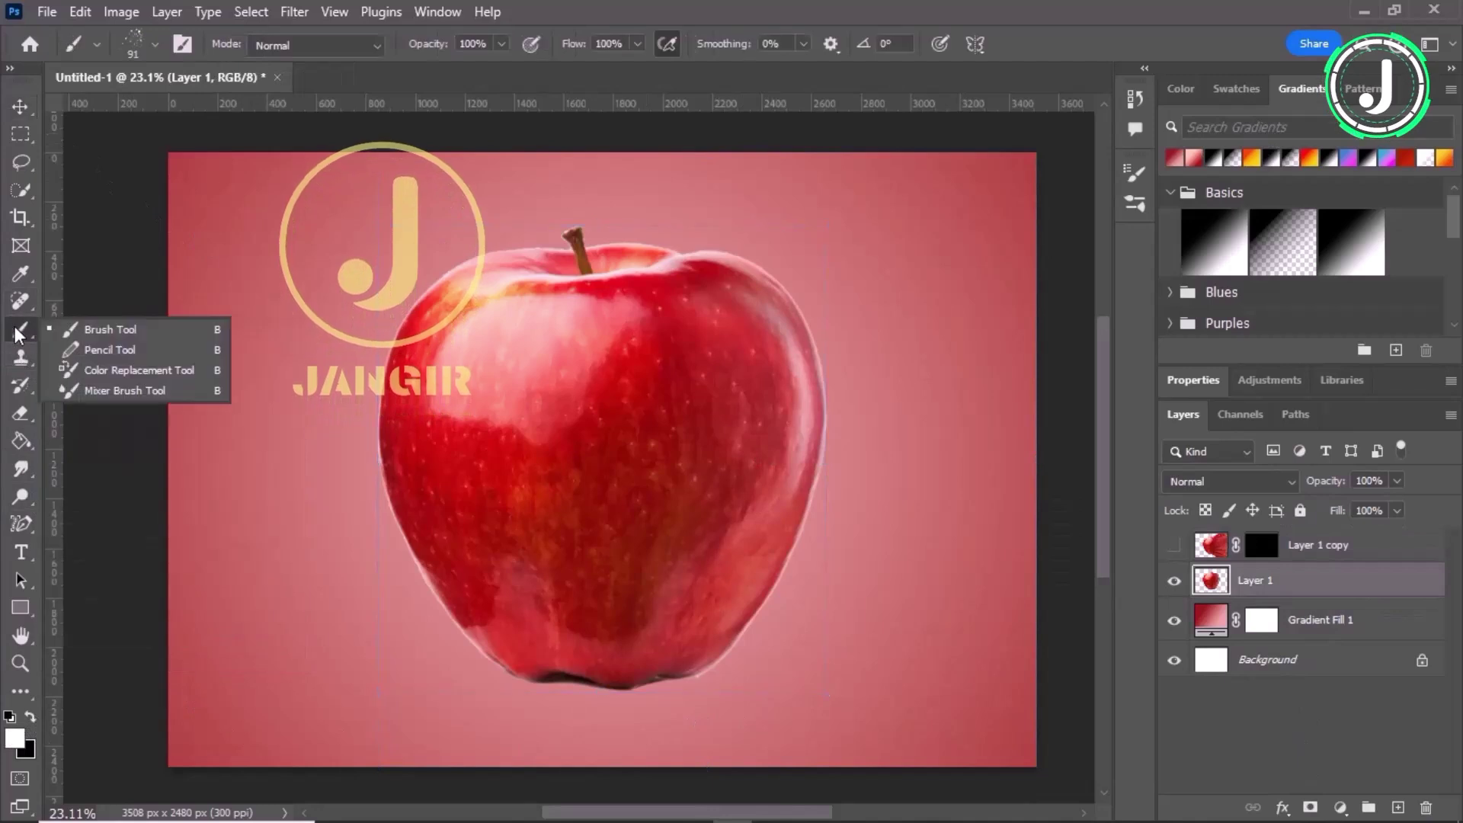
{"action": "left_click", "coordinate": [129, 323]}
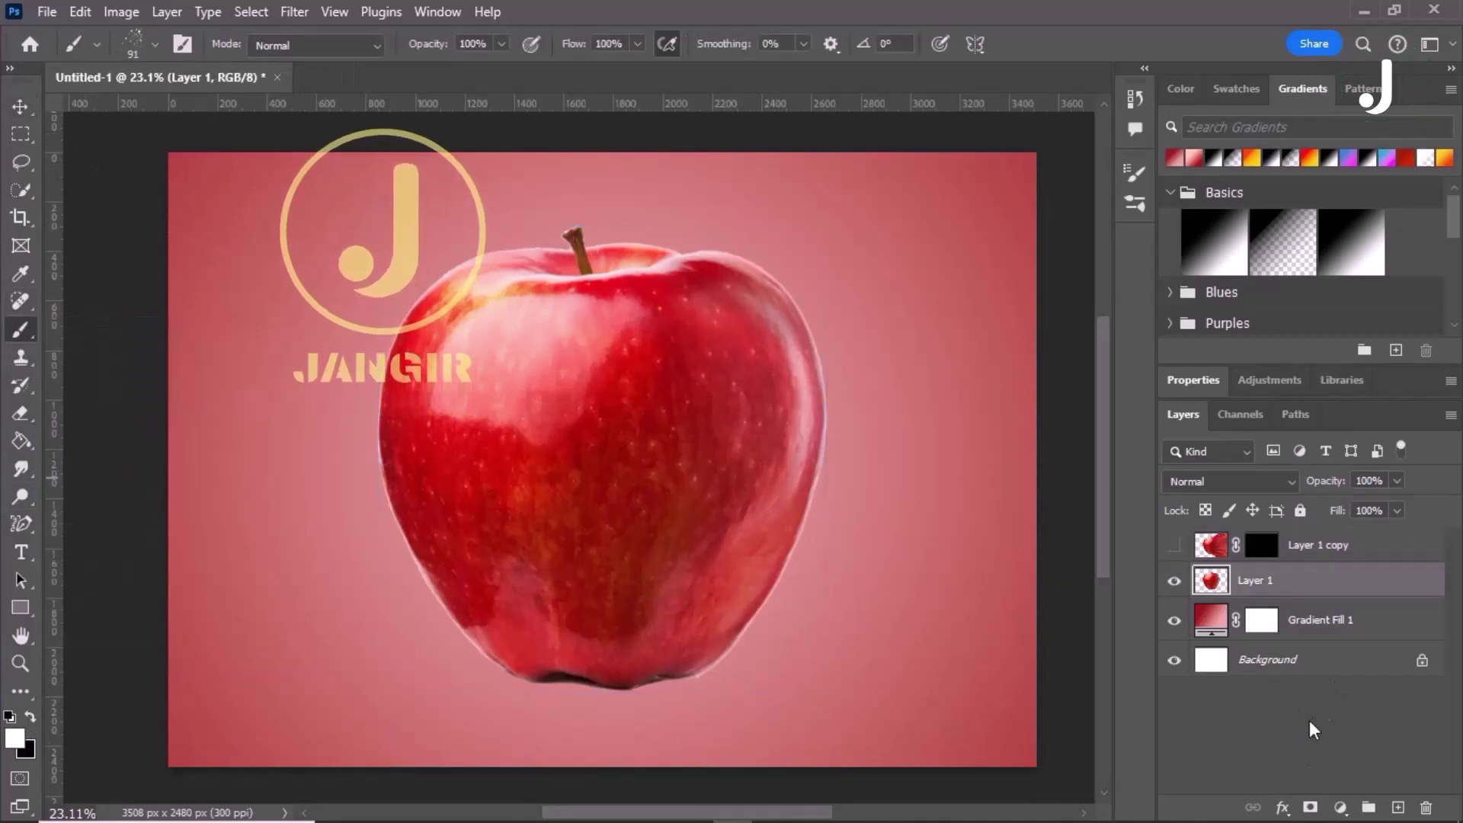
{"action": "left_click", "coordinate": [1310, 807]}
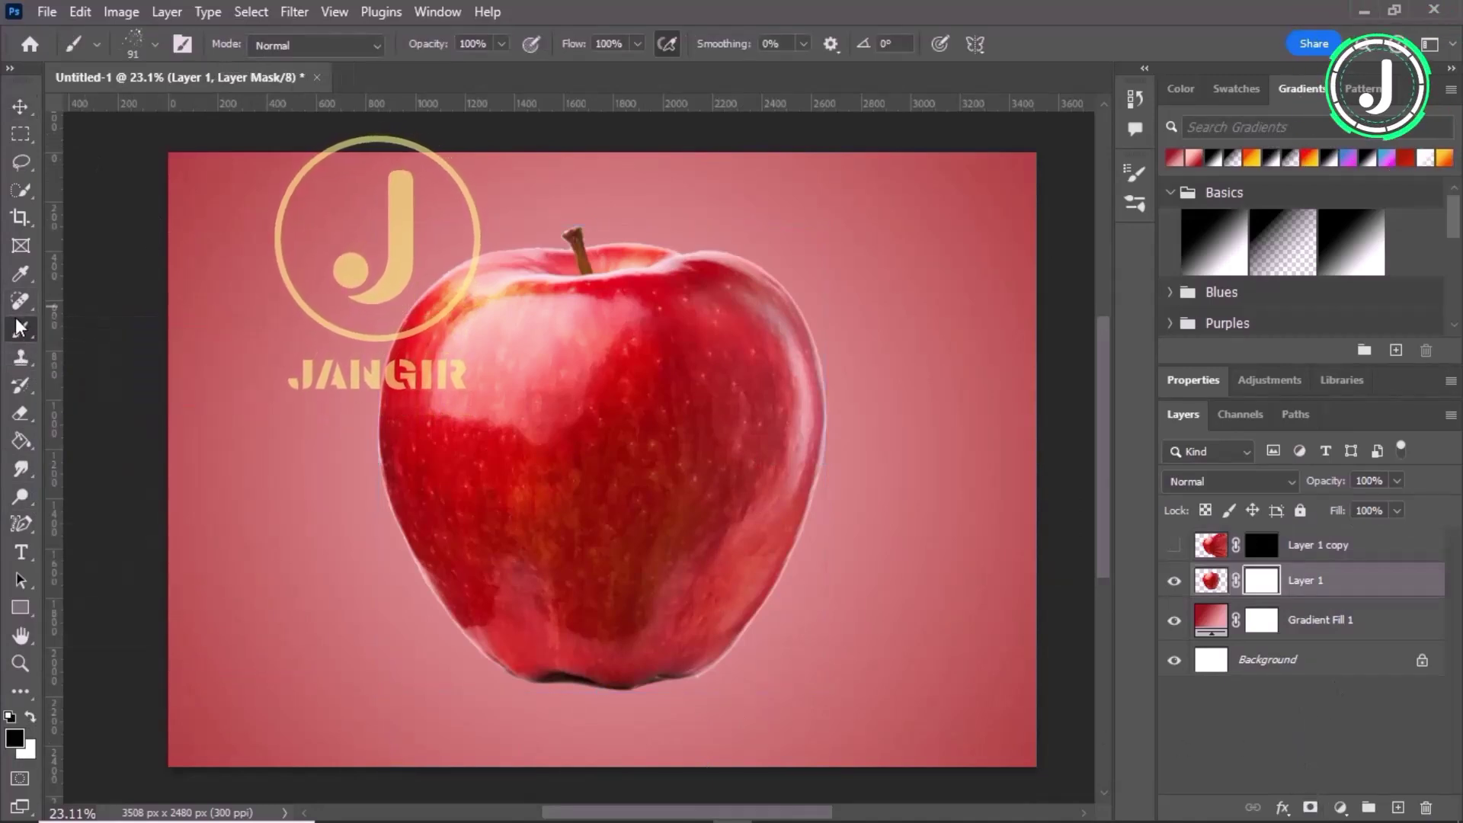
Step: Choose the Spray 14 brush from the 20 Spray Brushes set at 2500 px
{"action": "left_click", "coordinate": [155, 44]}
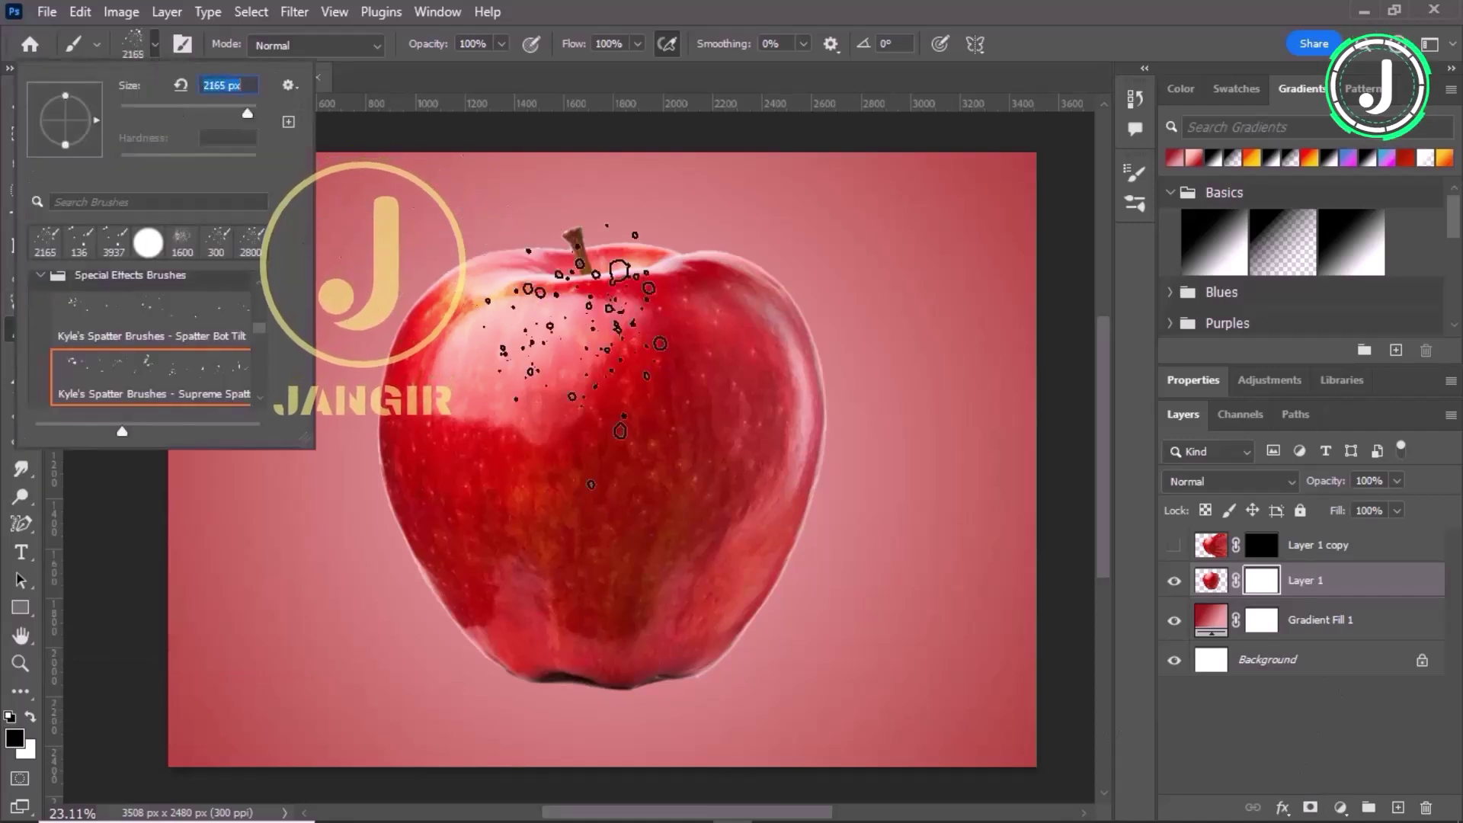
{"action": "scroll", "coordinate": [119, 363], "scroll_direction": "down", "scroll_amount": 2}
{"action": "scroll", "coordinate": [119, 362], "scroll_direction": "up", "scroll_amount": 3}
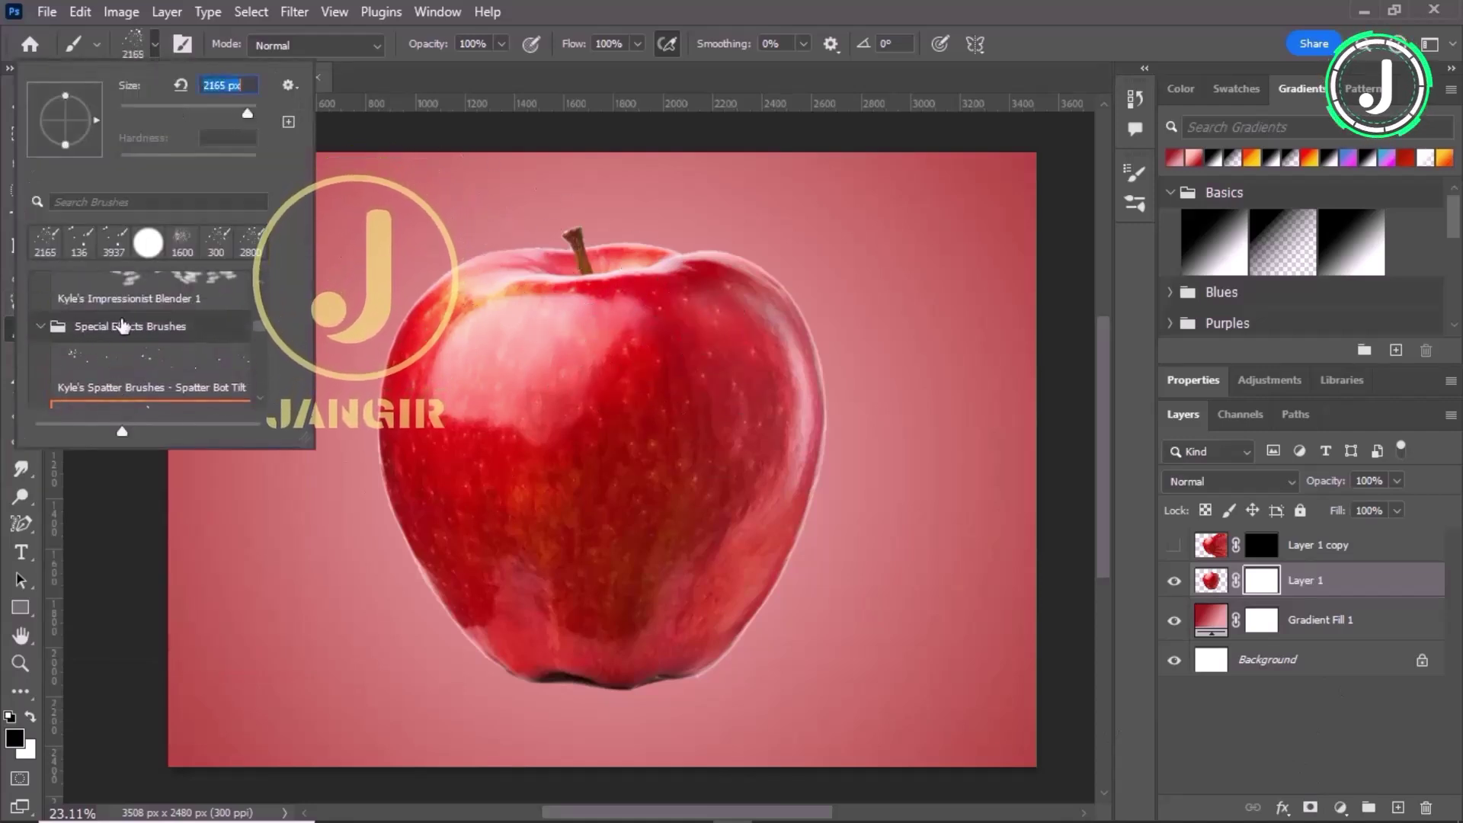
{"action": "left_click", "coordinate": [37, 326]}
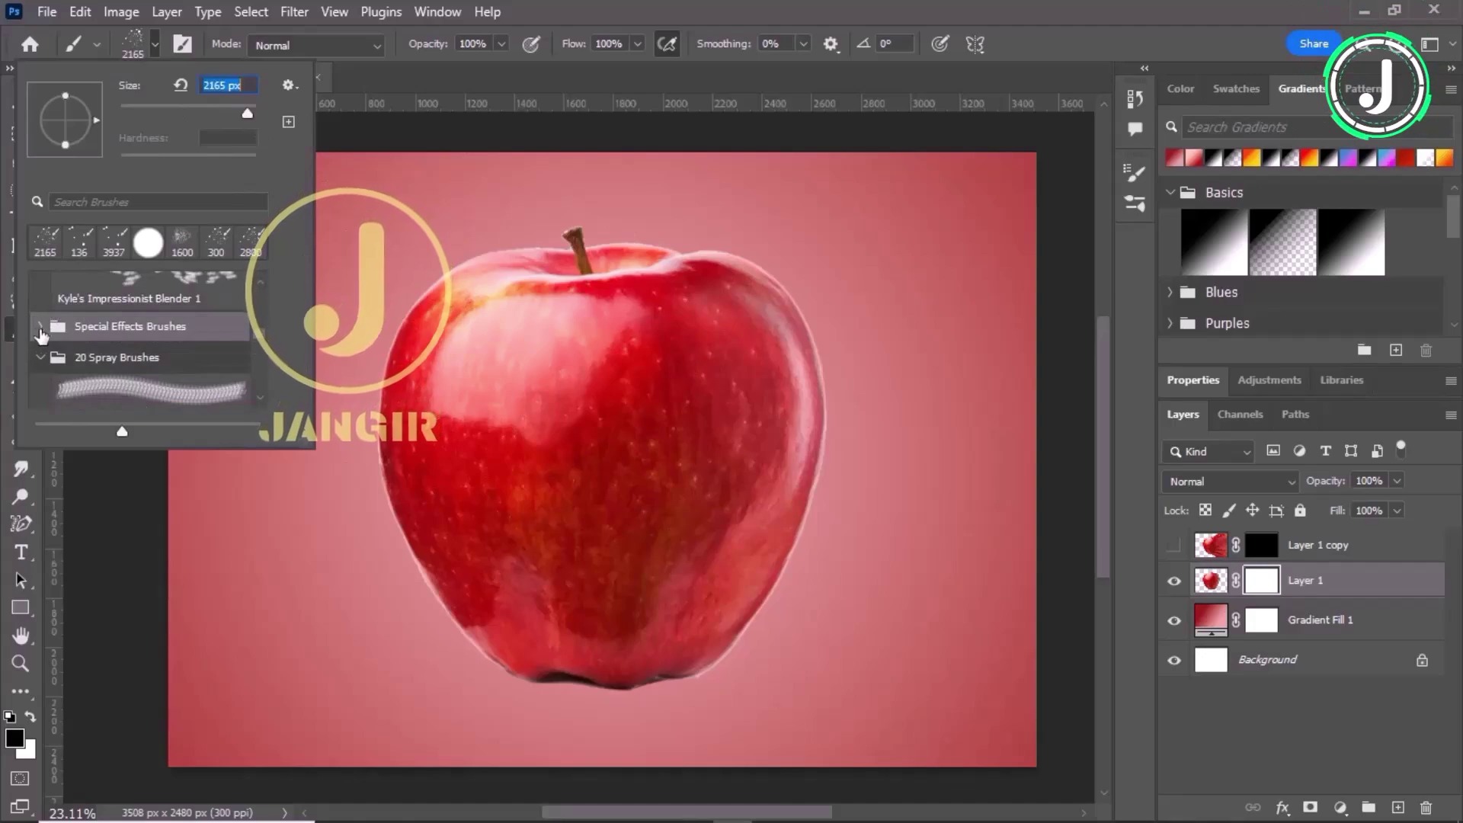
{"action": "scroll", "coordinate": [99, 350], "scroll_direction": "down", "scroll_amount": 2}
{"action": "left_click", "coordinate": [148, 326]}
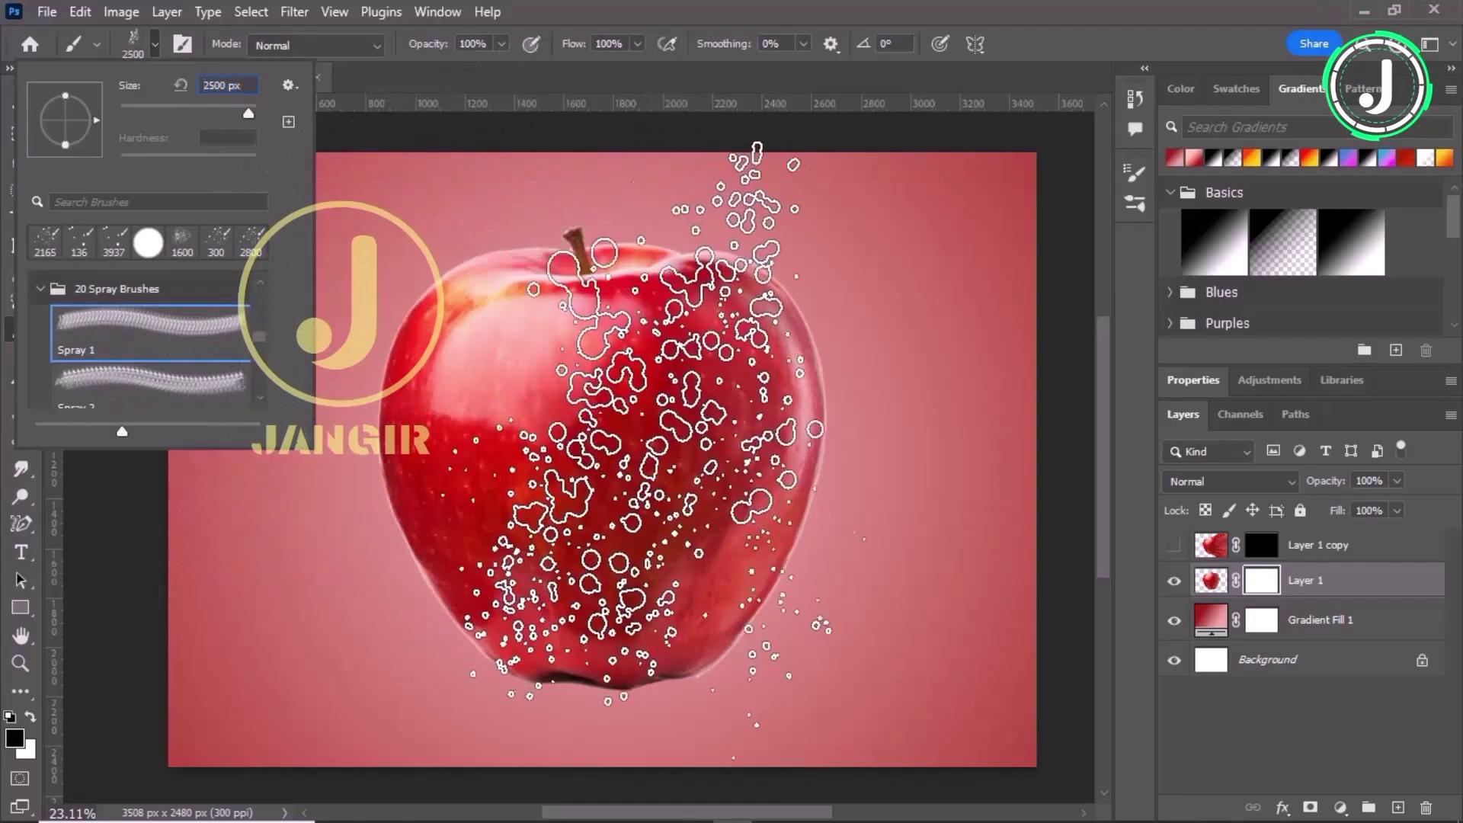
{"action": "scroll", "coordinate": [152, 370], "scroll_direction": "down", "scroll_amount": 5}
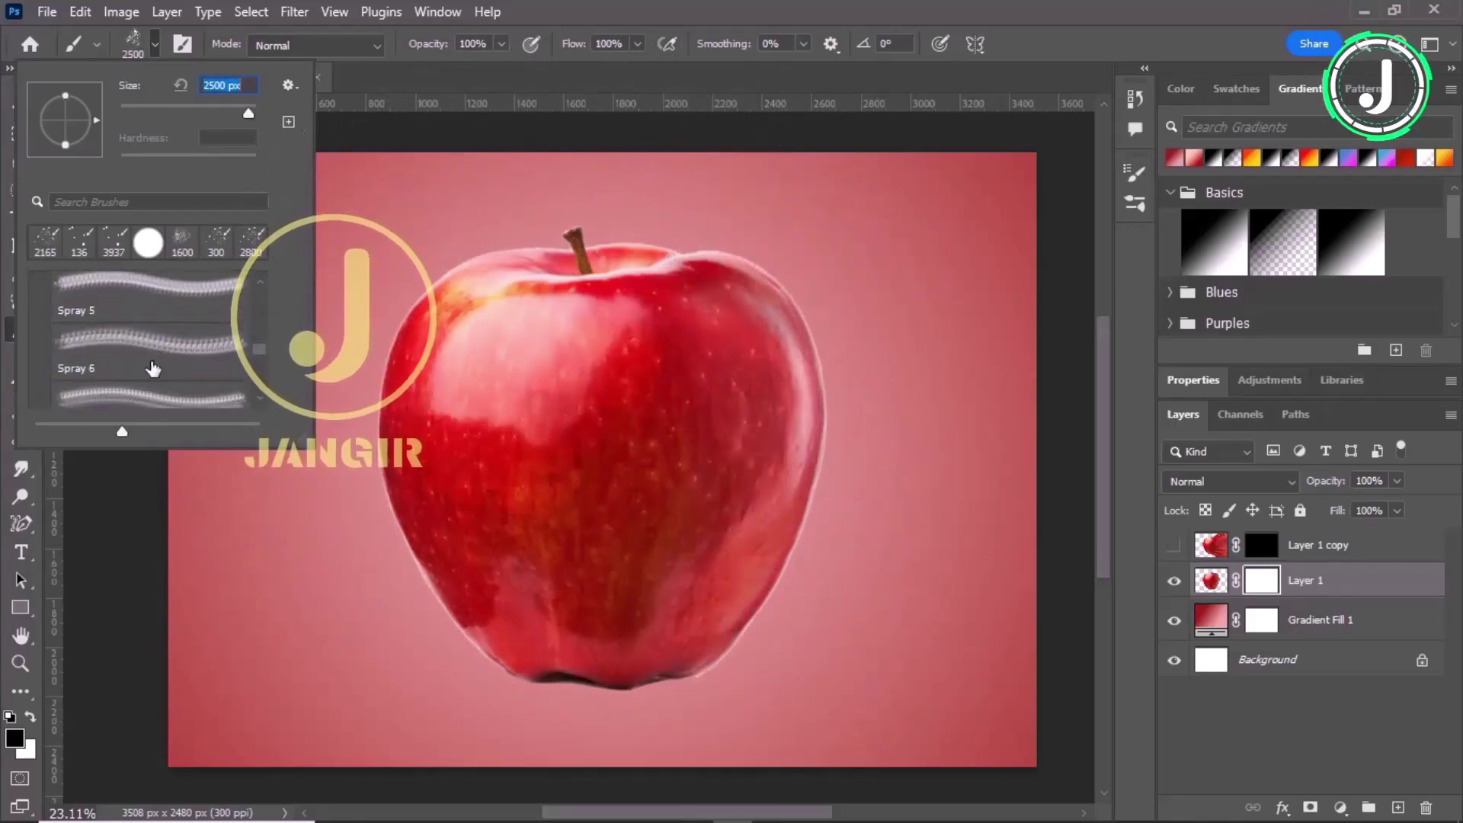
{"action": "scroll", "coordinate": [152, 365], "scroll_direction": "down", "scroll_amount": 3}
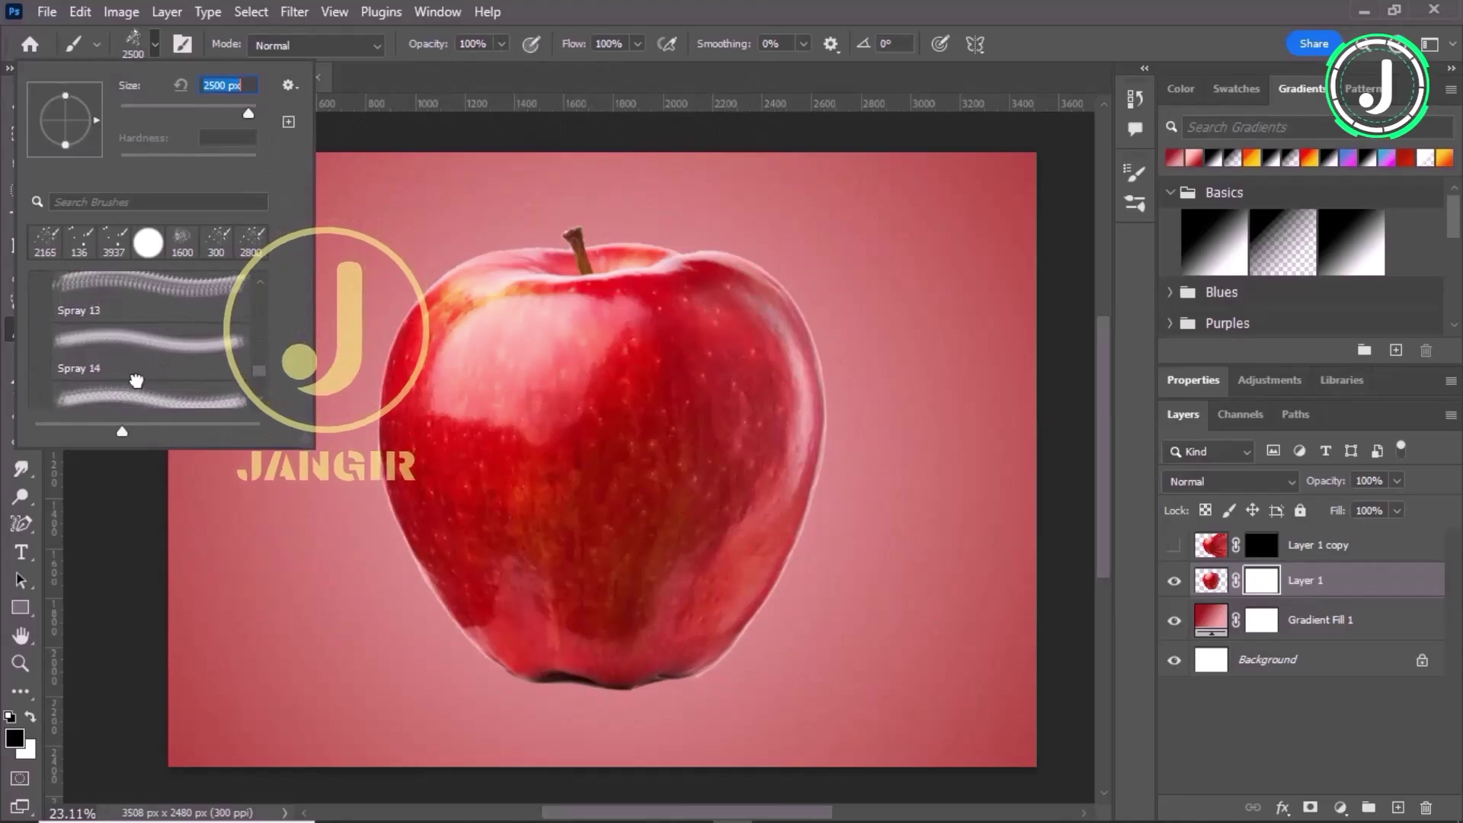
{"action": "left_click", "coordinate": [135, 380]}
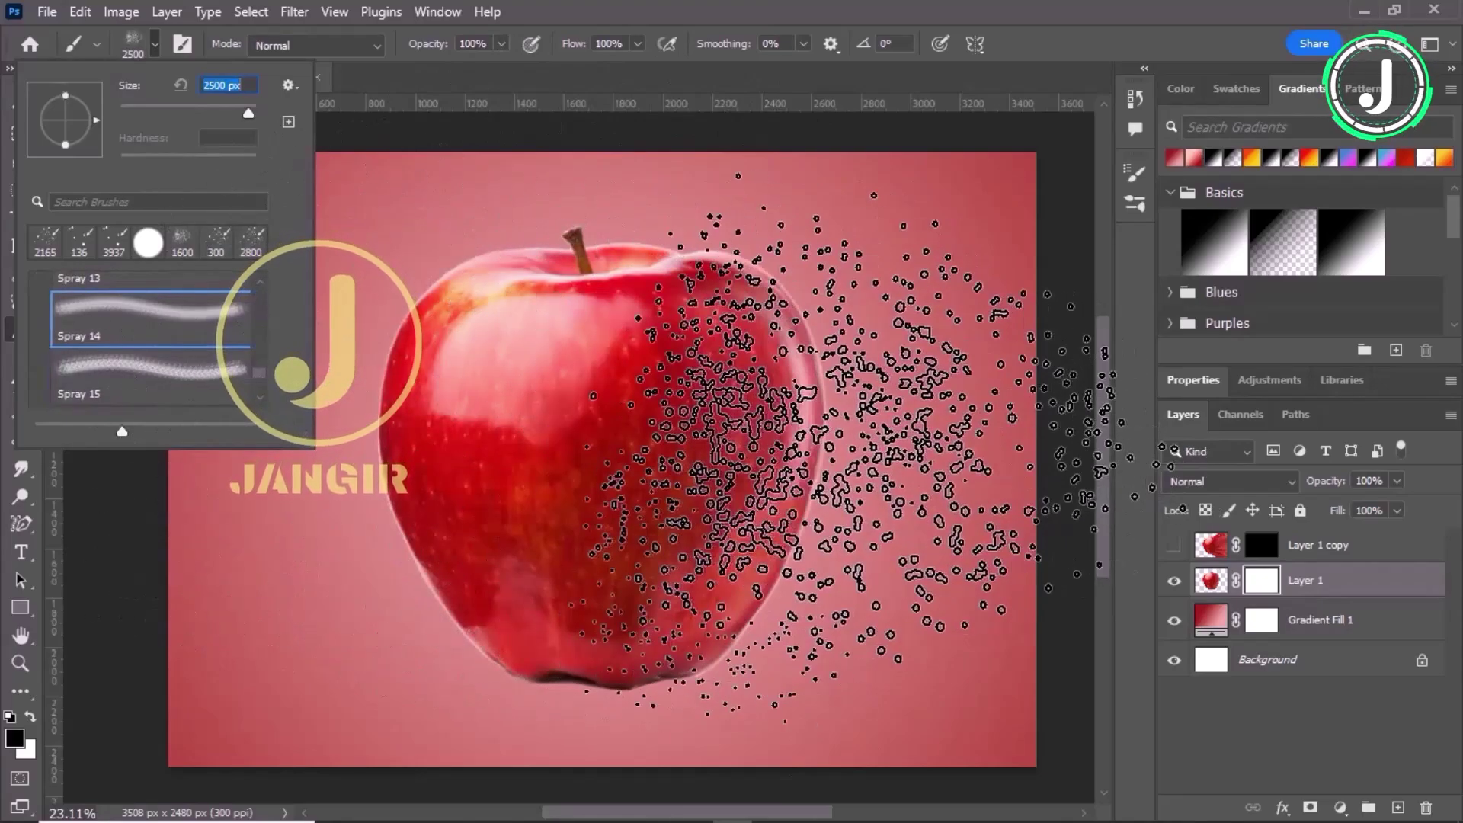
{"action": "left_click", "coordinate": [138, 44]}
Step: Paint black on Layer 1's mask with the spray brush to break the apple's right side into scattered particles
{"action": "scroll", "coordinate": [686, 465], "scroll_direction": "down", "scroll_amount": 3}
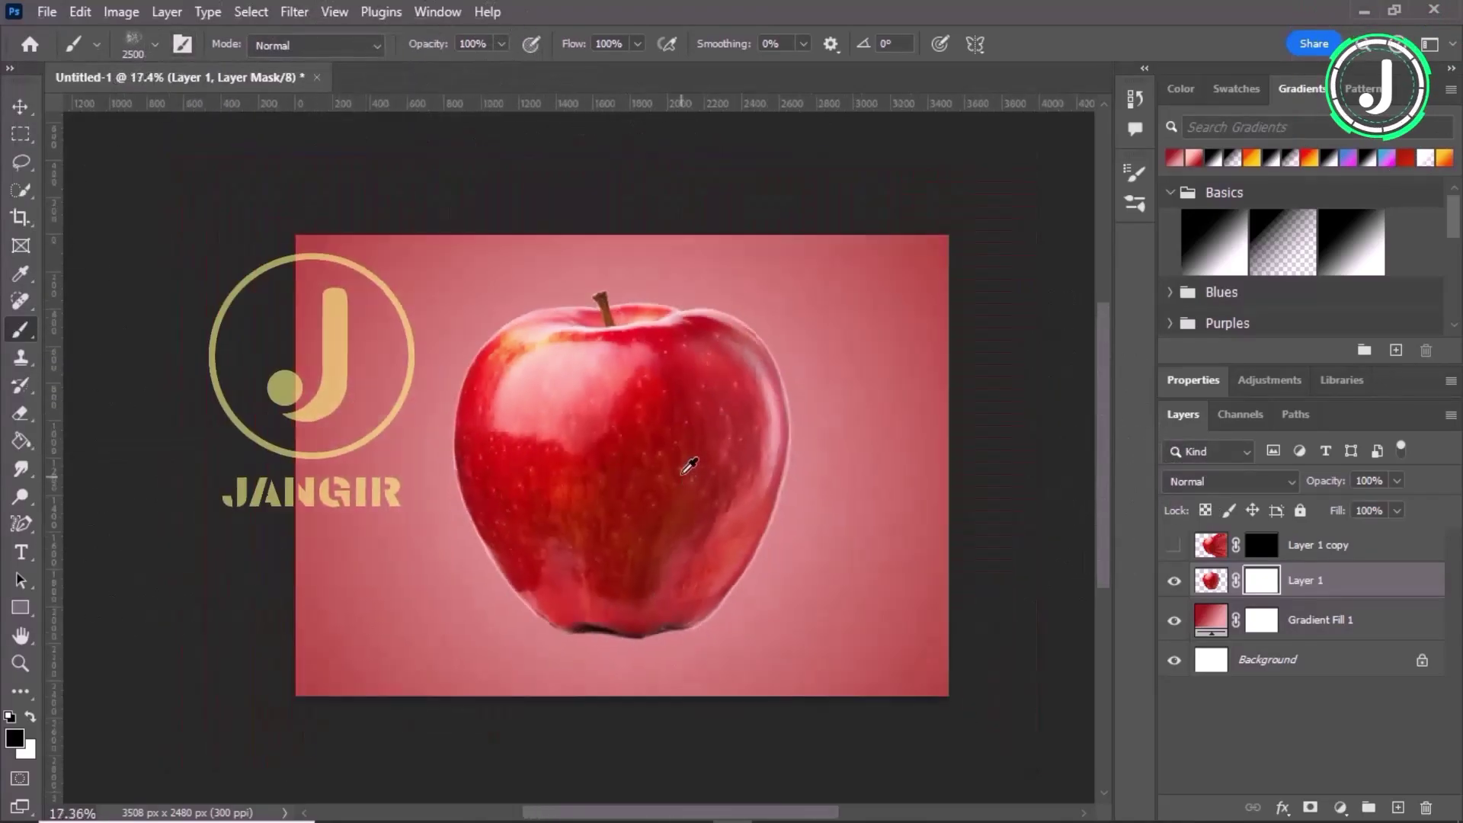
{"action": "scroll", "coordinate": [830, 480], "scroll_direction": "up", "scroll_amount": 4}
{"action": "mouse_move", "coordinate": [819, 377]}
{"action": "left_mouse_down"}
{"action": "mouse_move", "coordinate": [785, 415]}
{"action": "mouse_move", "coordinate": [830, 266]}
{"action": "mouse_move", "coordinate": [816, 388]}
{"action": "mouse_move", "coordinate": [838, 397]}
{"action": "mouse_move", "coordinate": [823, 450]}
{"action": "mouse_move", "coordinate": [819, 438]}
{"action": "left_mouse_up"}
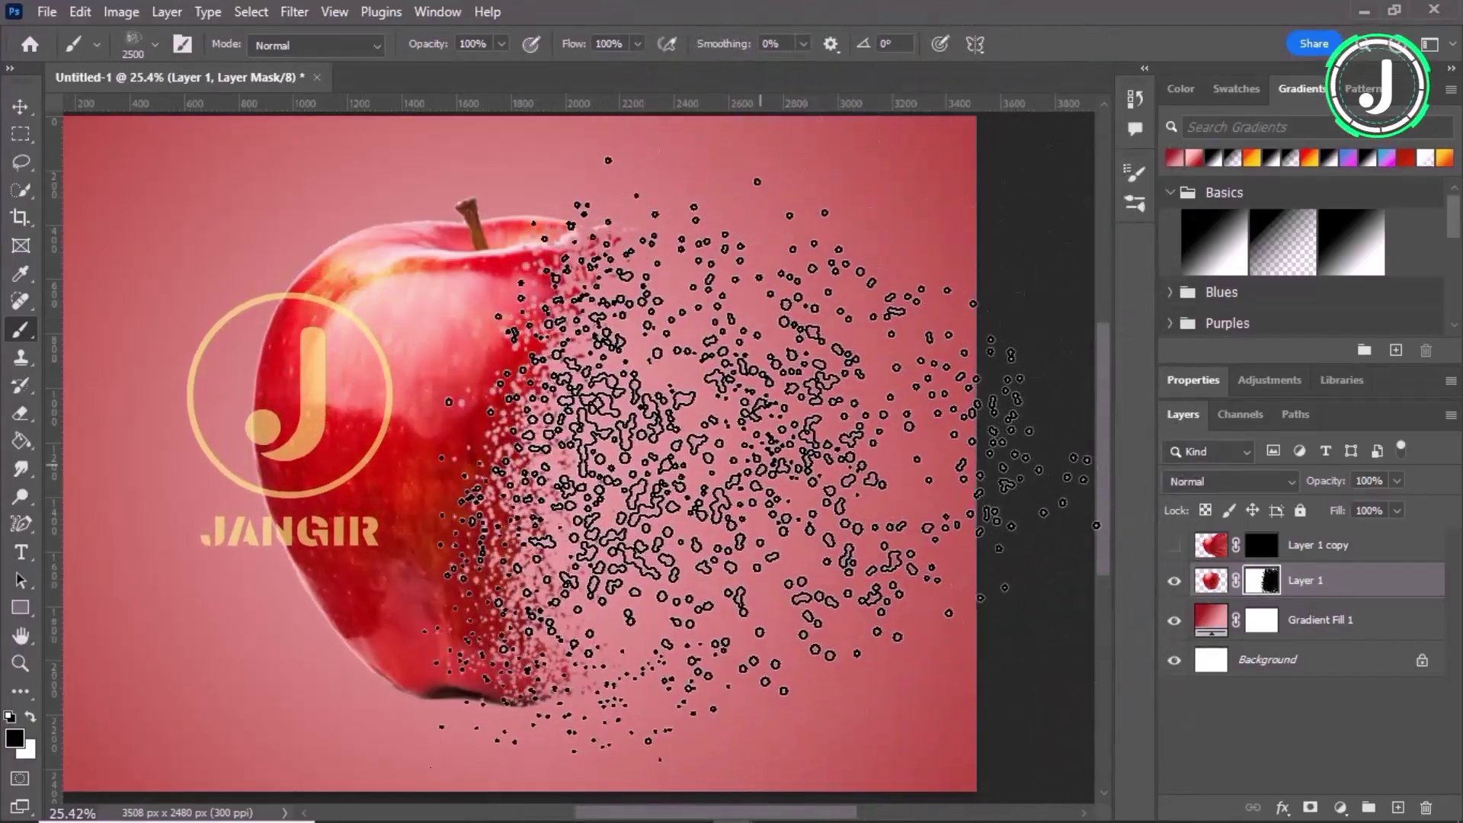
{"action": "left_click", "coordinate": [769, 442]}
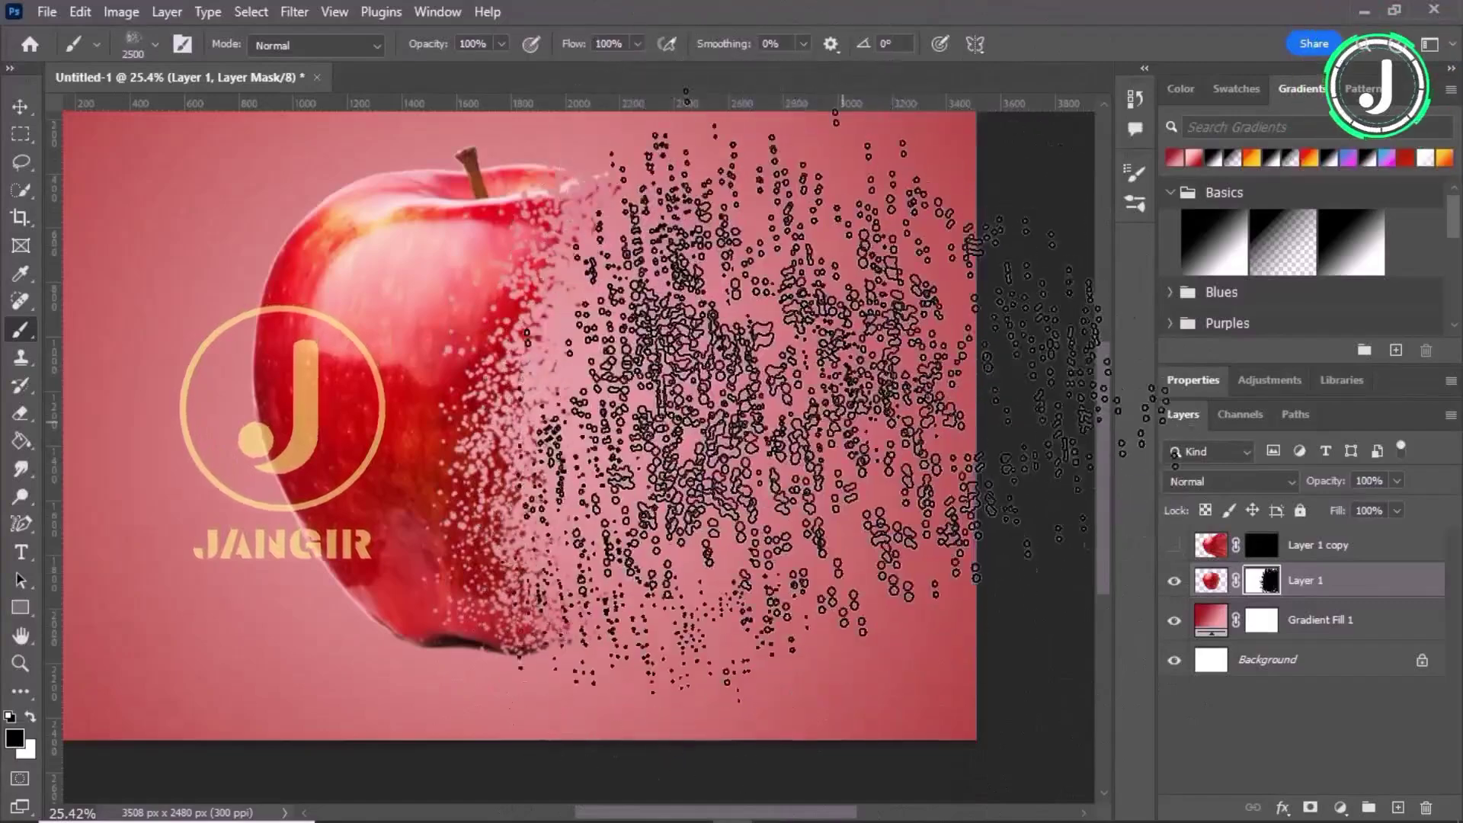
{"action": "scroll", "coordinate": [861, 495], "scroll_direction": "up", "scroll_amount": 1}
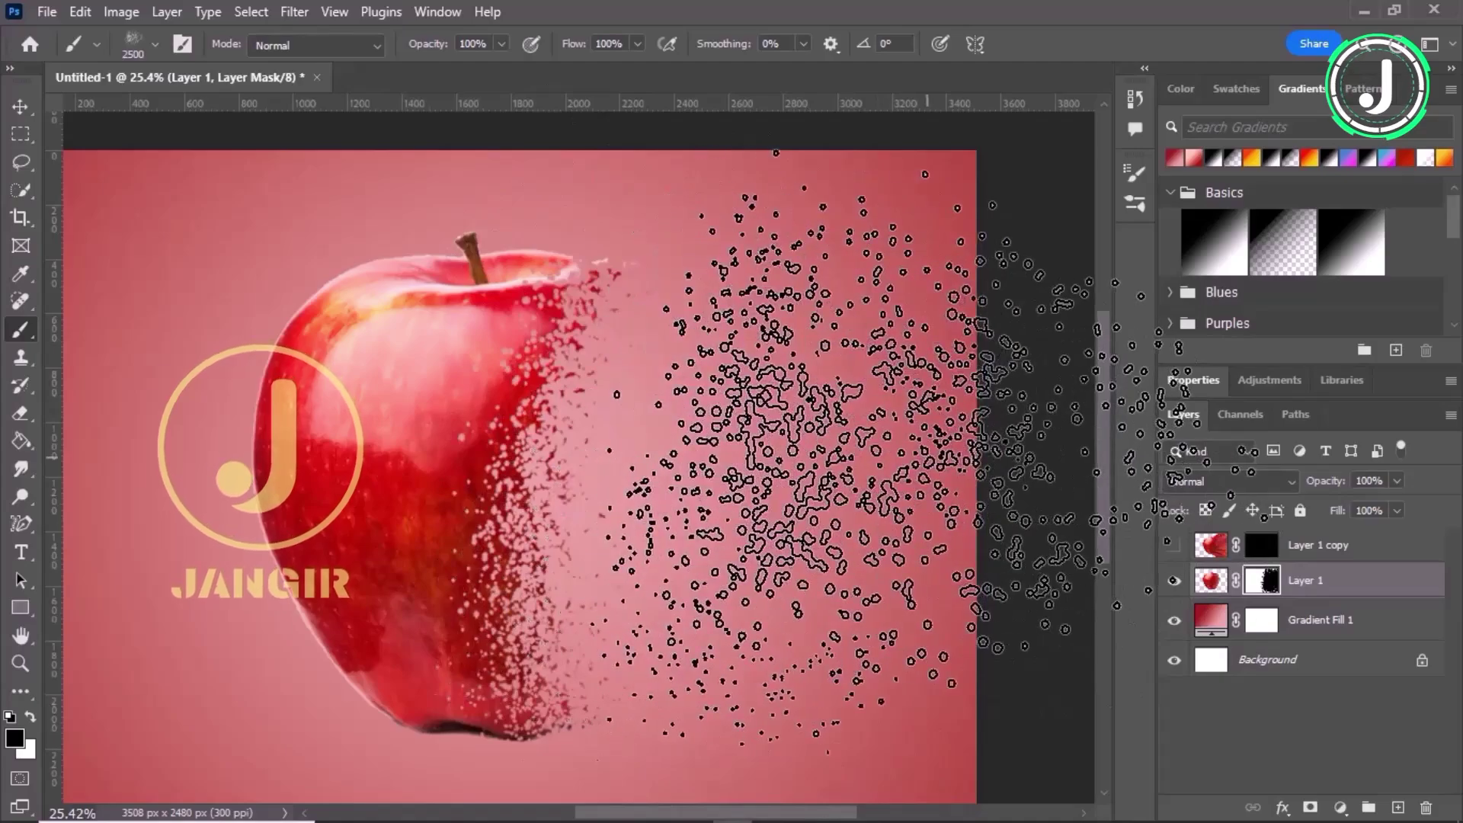
Step: Choose the Supreme Spatter brush from the Special Effects Brushes set and enlarge it to 2520 px
{"action": "left_click", "coordinate": [132, 44]}
{"action": "scroll", "coordinate": [148, 326], "scroll_direction": "up", "scroll_amount": 10}
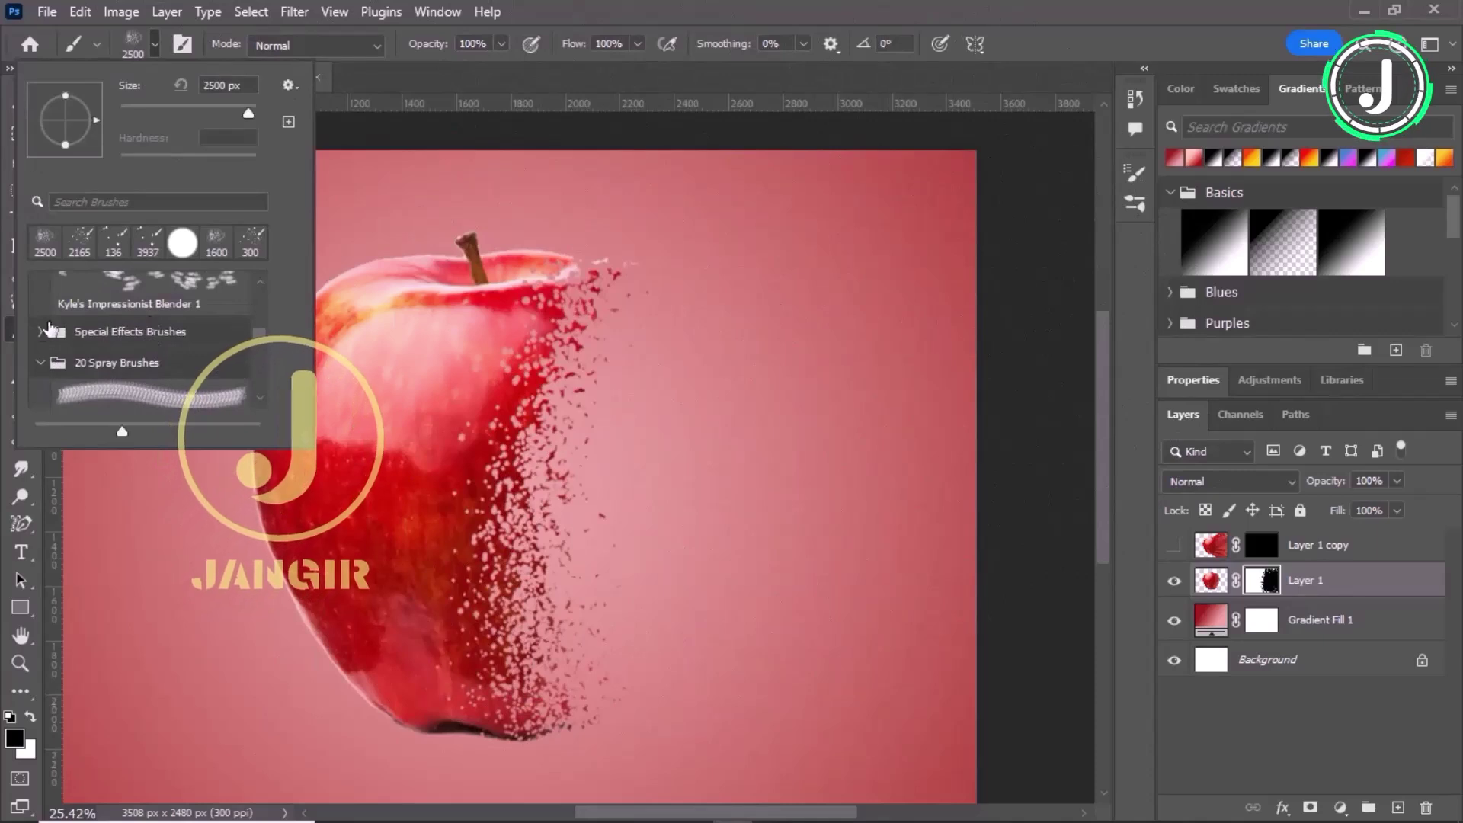
{"action": "left_click", "coordinate": [44, 331]}
{"action": "scroll", "coordinate": [104, 385], "scroll_direction": "down", "scroll_amount": 1}
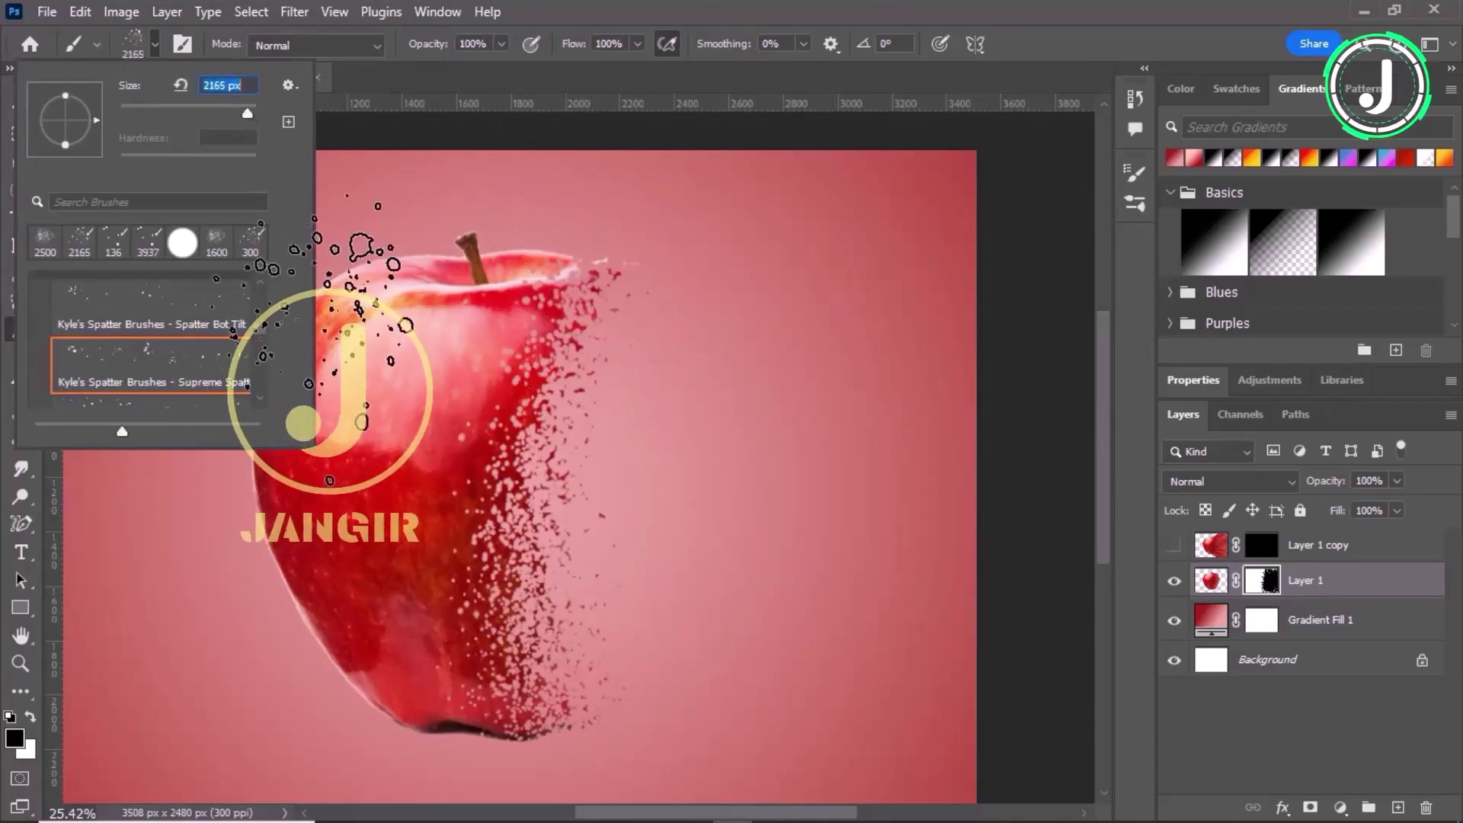
{"action": "scroll", "coordinate": [106, 342], "scroll_direction": "up", "scroll_amount": 1}
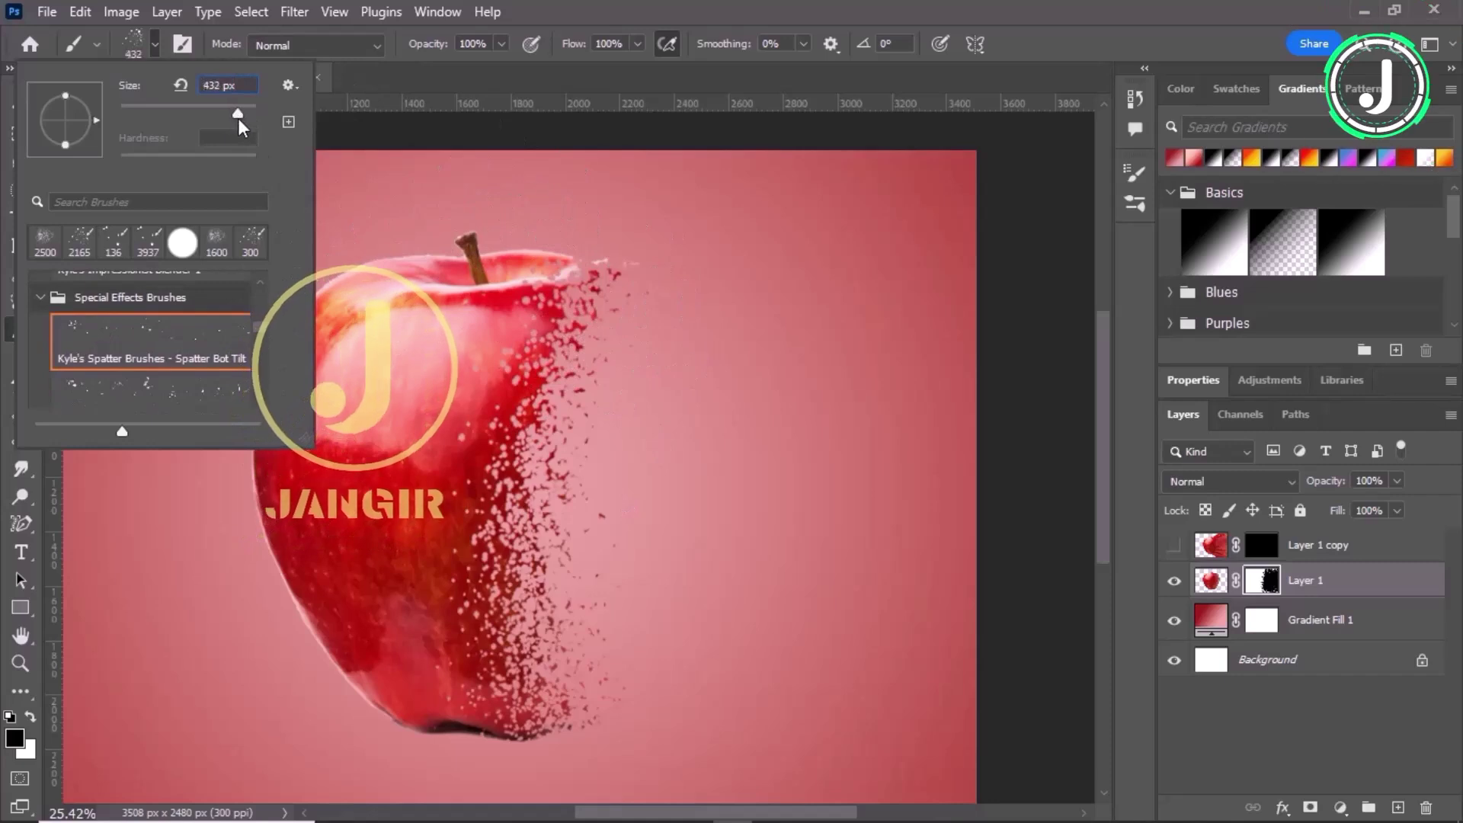
{"action": "scroll", "coordinate": [205, 350], "scroll_direction": "down", "scroll_amount": 2}
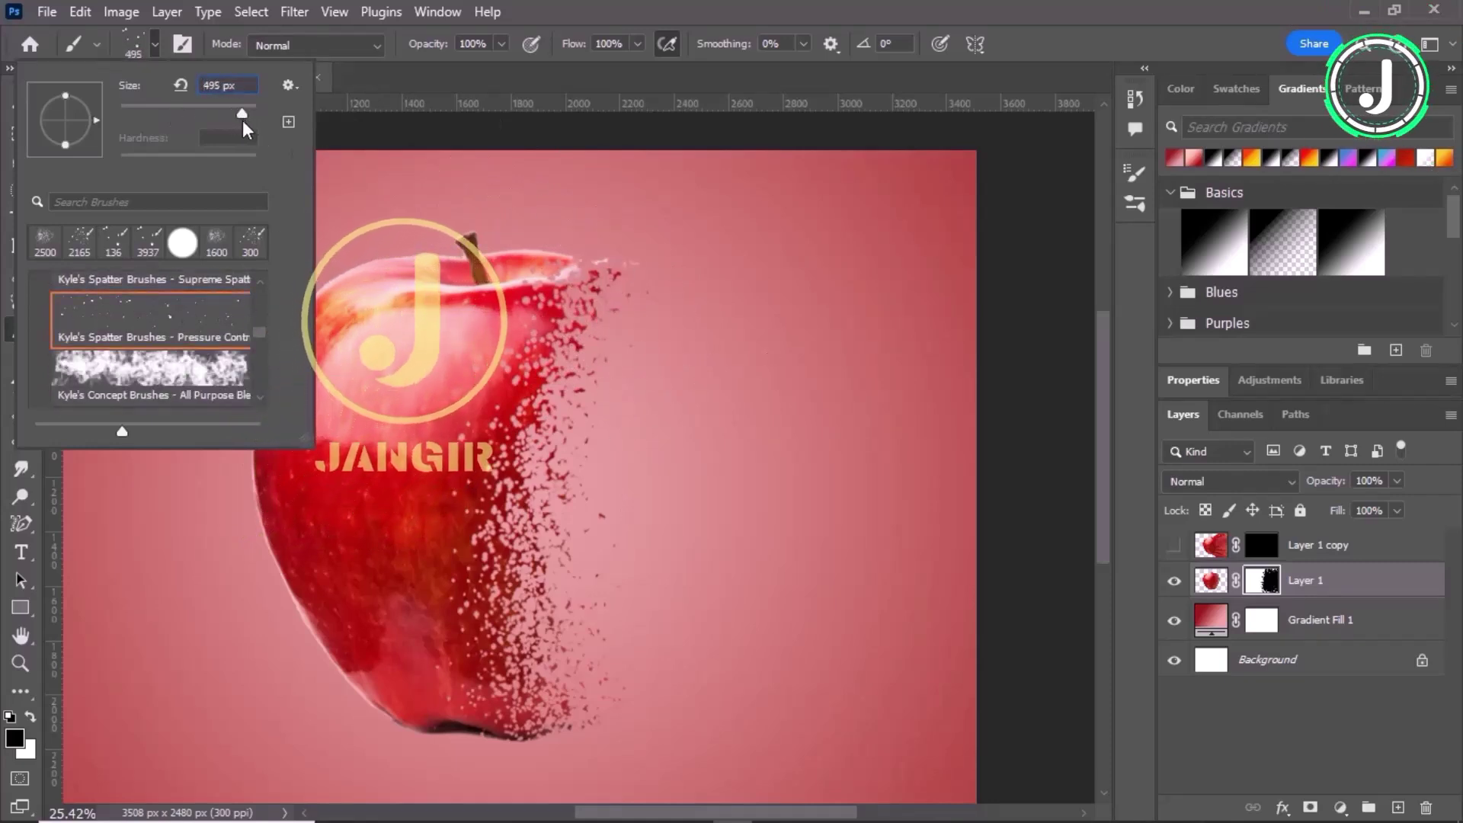
{"action": "left_click_drag", "start_coordinate": [244, 126], "coordinate": [372, 61]}
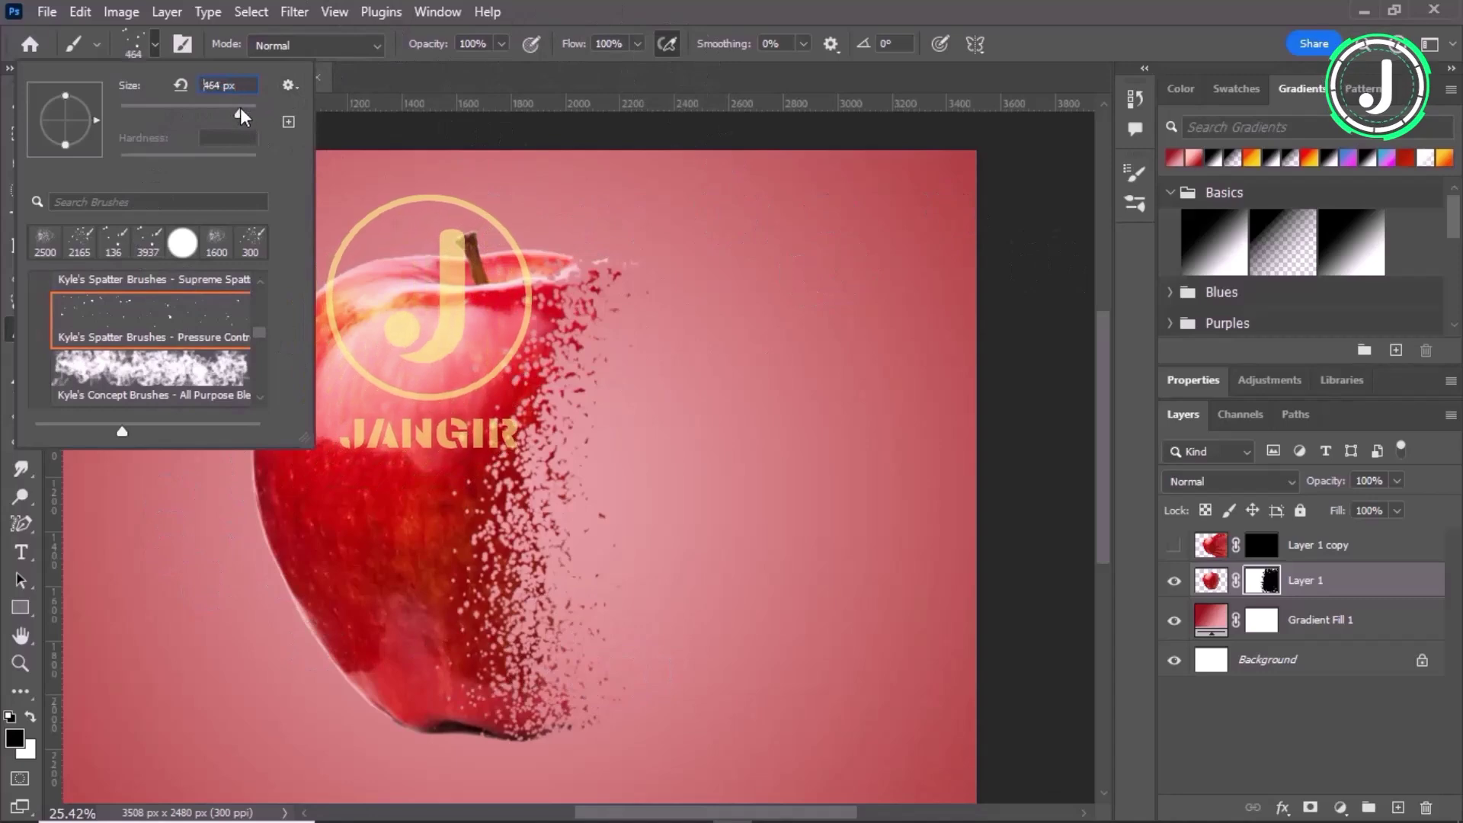
{"action": "scroll", "coordinate": [150, 309], "scroll_direction": "up", "scroll_amount": 2}
{"action": "left_click", "coordinate": [143, 356]}
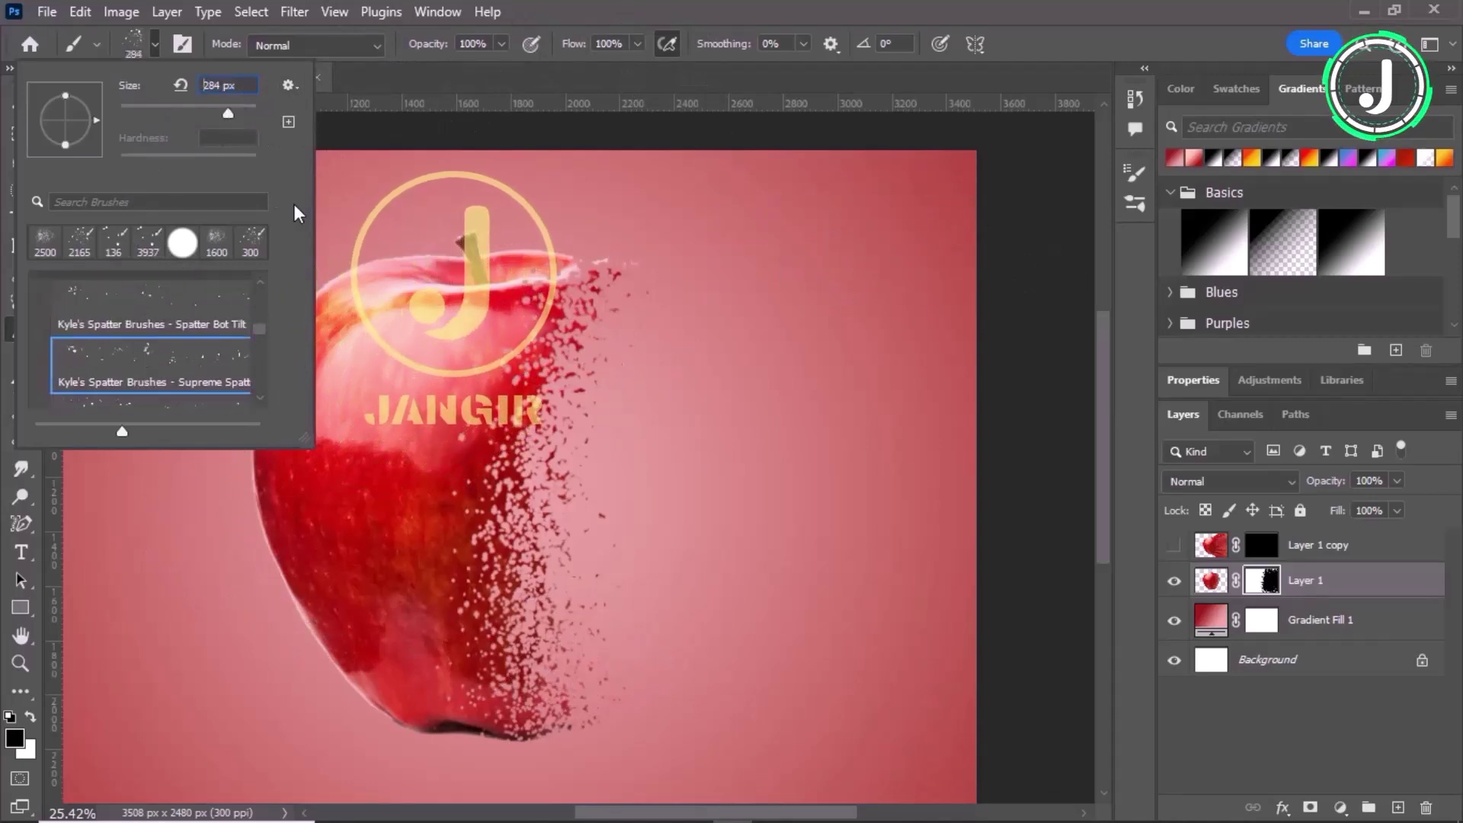
{"action": "left_click_drag", "start_coordinate": [246, 119], "coordinate": [251, 119]}
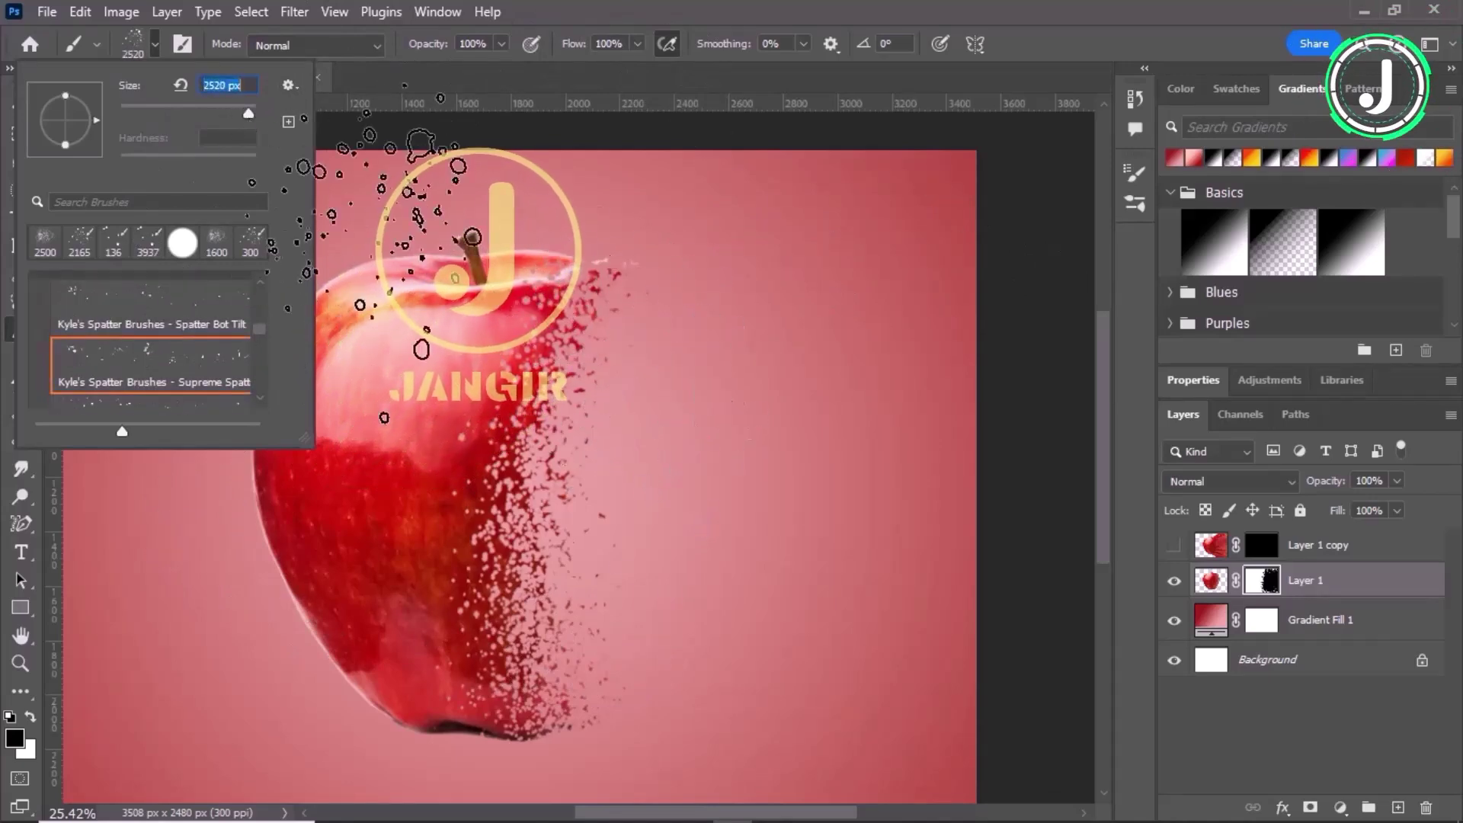
{"action": "left_click", "coordinate": [135, 41]}
Step: Show the Layer 1 copy with its mask active and reduce the spatter brush size to 1100 px
{"action": "scroll", "coordinate": [670, 431], "scroll_direction": "up", "scroll_amount": 1}
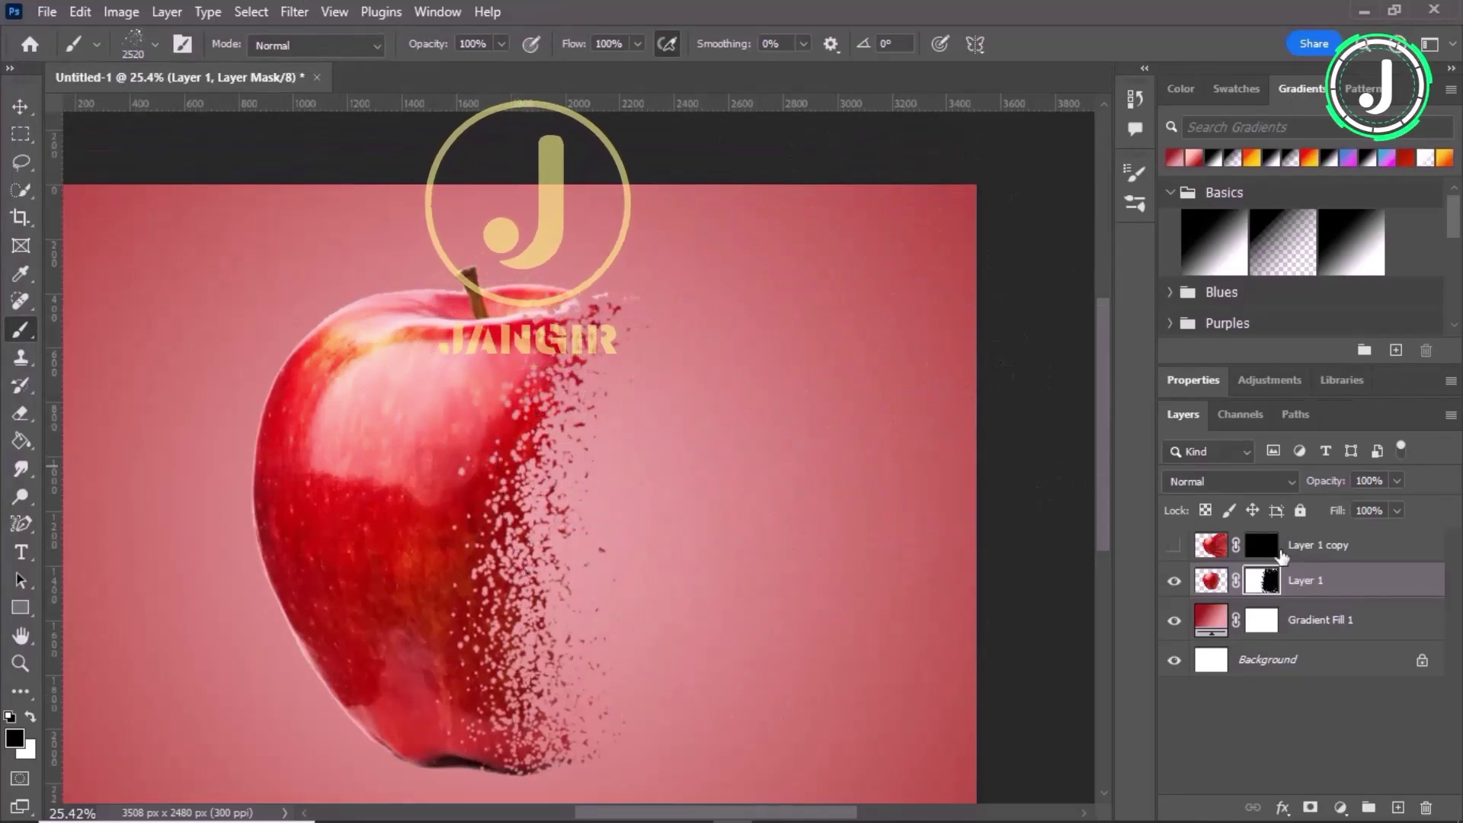
{"action": "left_click", "coordinate": [1311, 545]}
{"action": "left_click", "coordinate": [1174, 545]}
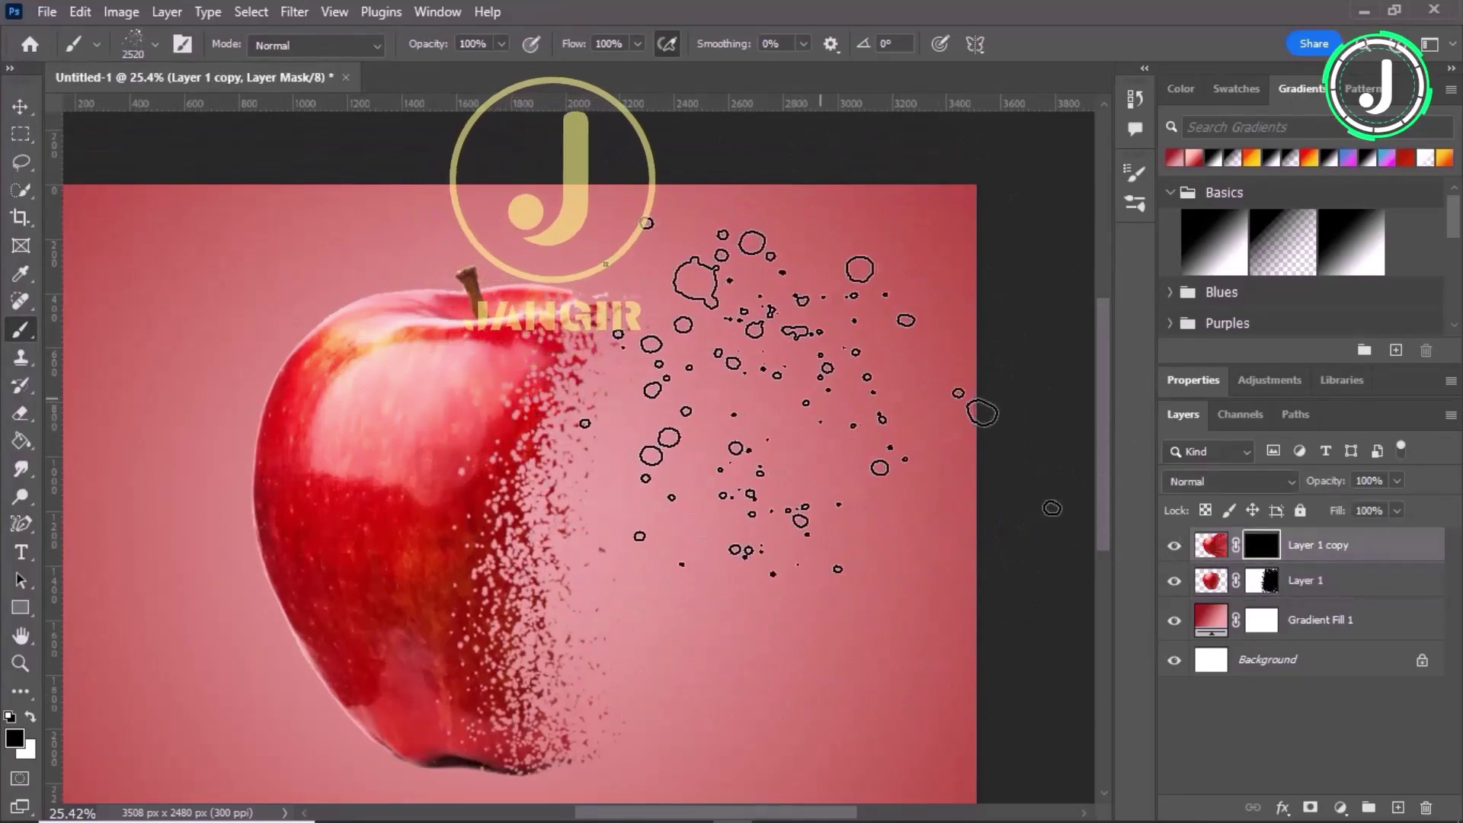
{"action": "key", "text": "bracketleft"}
{"action": "key", "text": "bracketleft"}
{"action": "key", "text": "bracketleft"}
{"action": "key", "text": "bracketleft"}
{"action": "key", "text": "bracketleft"}
{"action": "key", "text": "bracketleft"}
{"action": "key", "text": "bracketleft"}
{"action": "key", "text": "bracketleft"}
{"action": "key", "text": "bracketleft"}
{"action": "key", "text": "bracketleft"}
{"action": "key", "text": "bracketleft"}
{"action": "key", "text": "bracketleft"}
{"action": "key", "text": "bracketleft"}
{"action": "key", "text": "bracketleft"}
{"action": "key", "text": "bracketleft"}
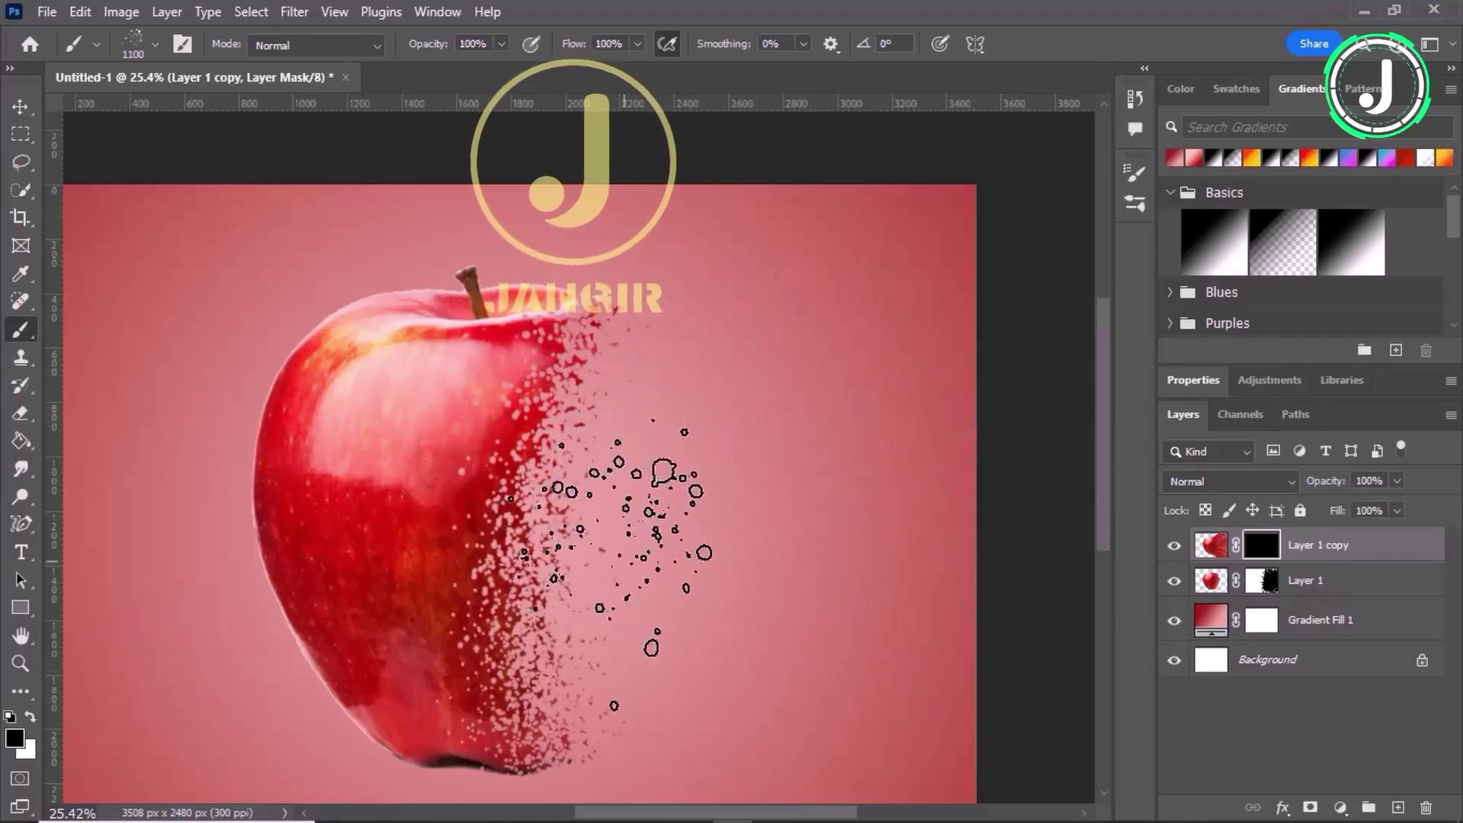
Step: Paint white on the Layer 1 copy's mask with the 1100 px spatter brush, scattering particles across the area beside the apple's dissolving edge
{"action": "left_click", "coordinate": [32, 716]}
{"action": "left_click", "coordinate": [774, 366]}
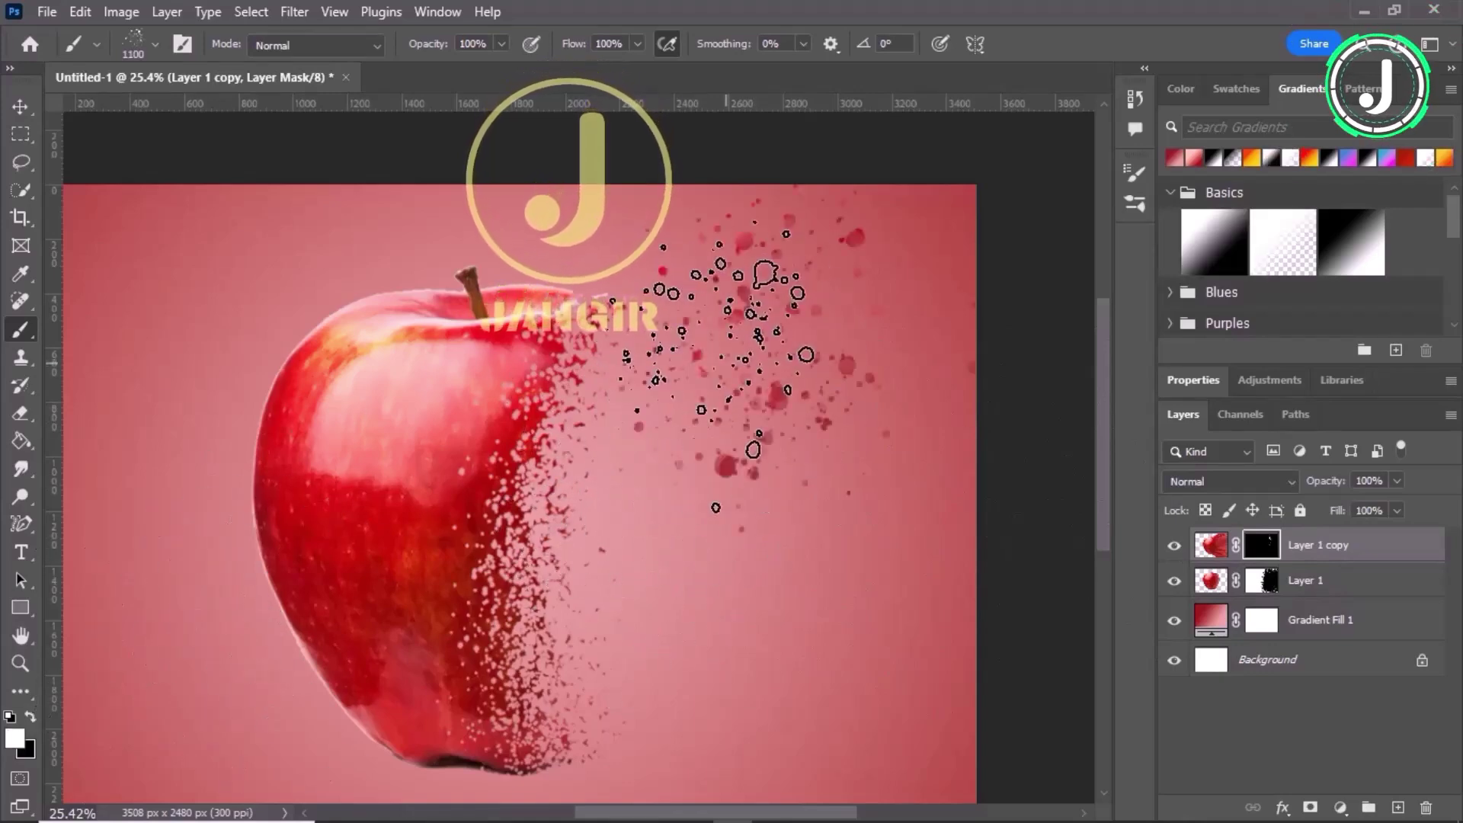
{"action": "left_click", "coordinate": [638, 542]}
{"action": "left_click", "coordinate": [808, 595]}
{"action": "scroll", "coordinate": [838, 572], "scroll_direction": "down", "scroll_amount": 3}
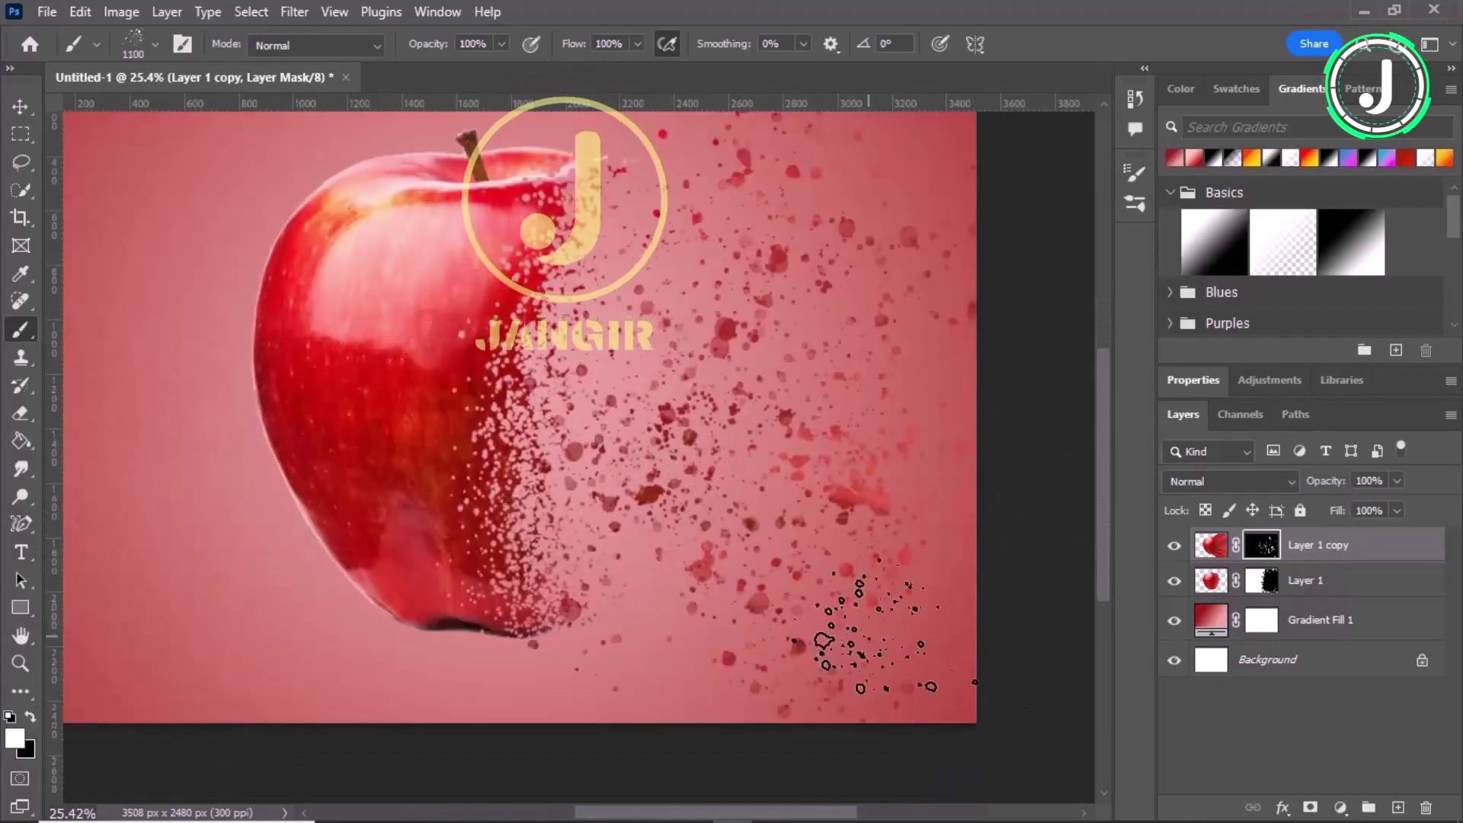
{"action": "scroll", "coordinate": [625, 617], "scroll_direction": "up", "scroll_amount": 3}
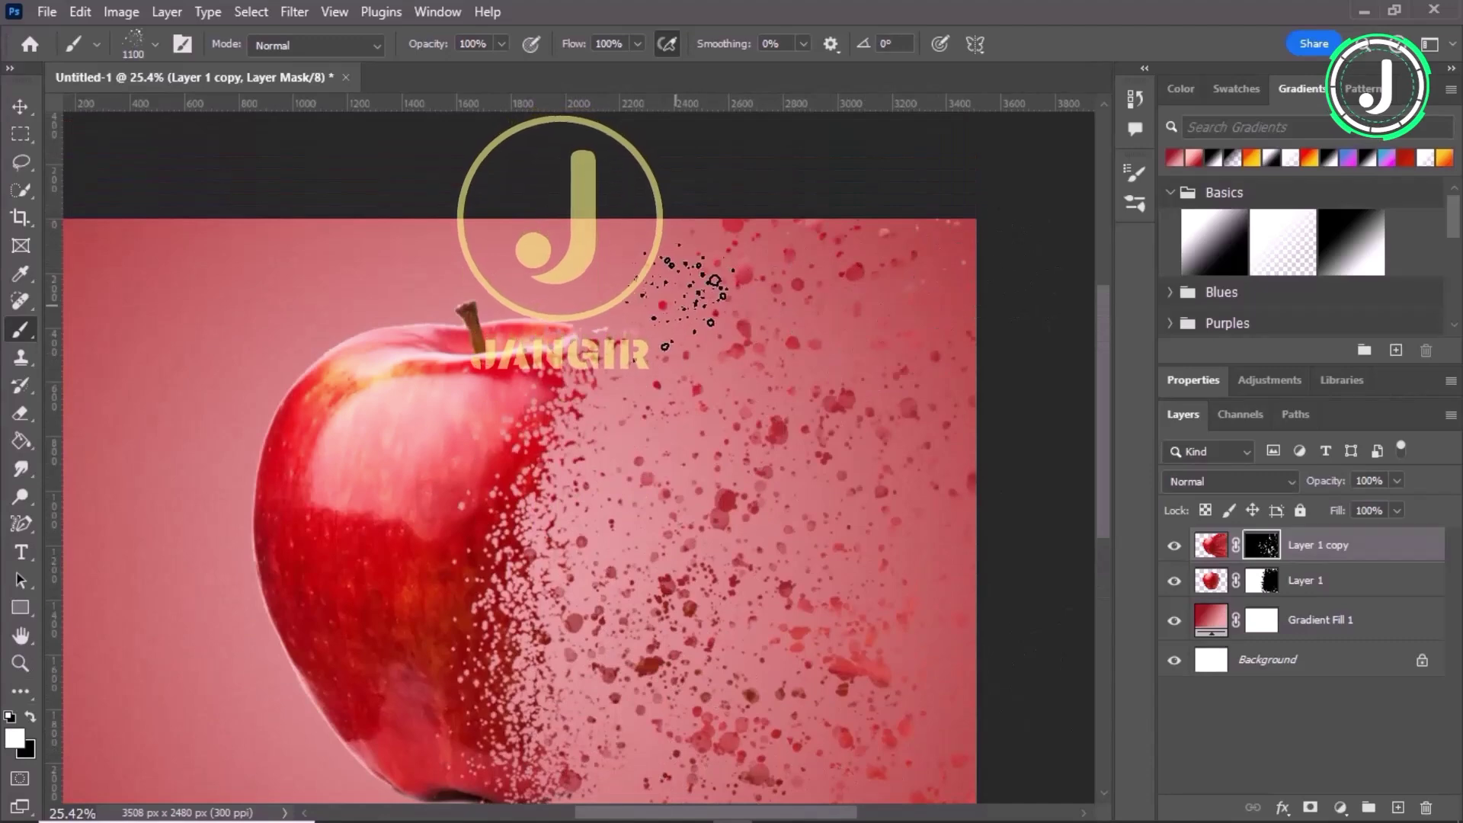
{"action": "scroll", "coordinate": [663, 449], "scroll_direction": "down", "scroll_amount": 3}
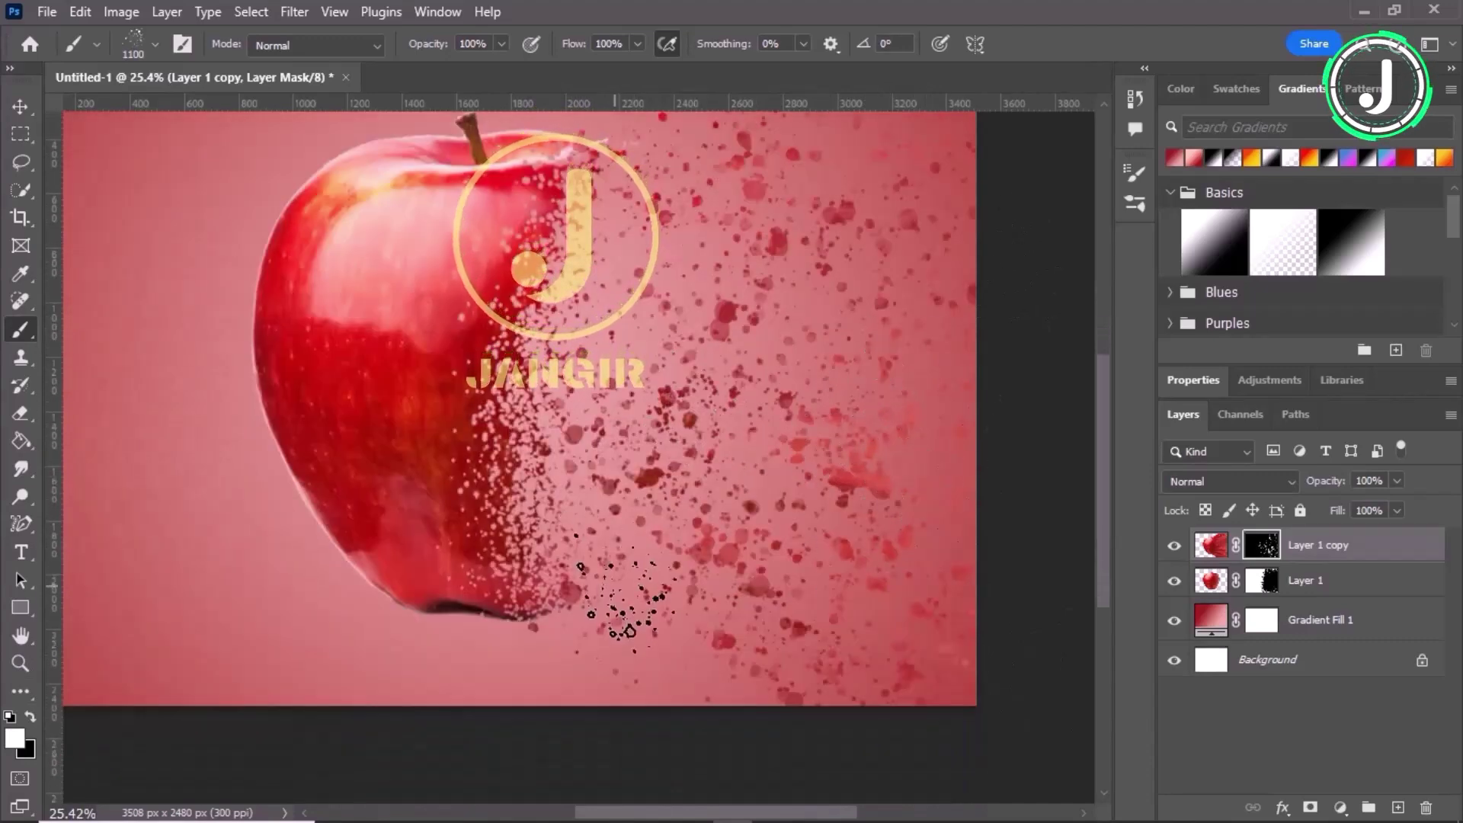
Step: Reduce the spatter brush to 300 px and paint finer particles on the Layer 1 copy's mask between the apple's edge and the larger splatters
{"action": "scroll", "coordinate": [838, 442], "scroll_direction": "up", "scroll_amount": 4}
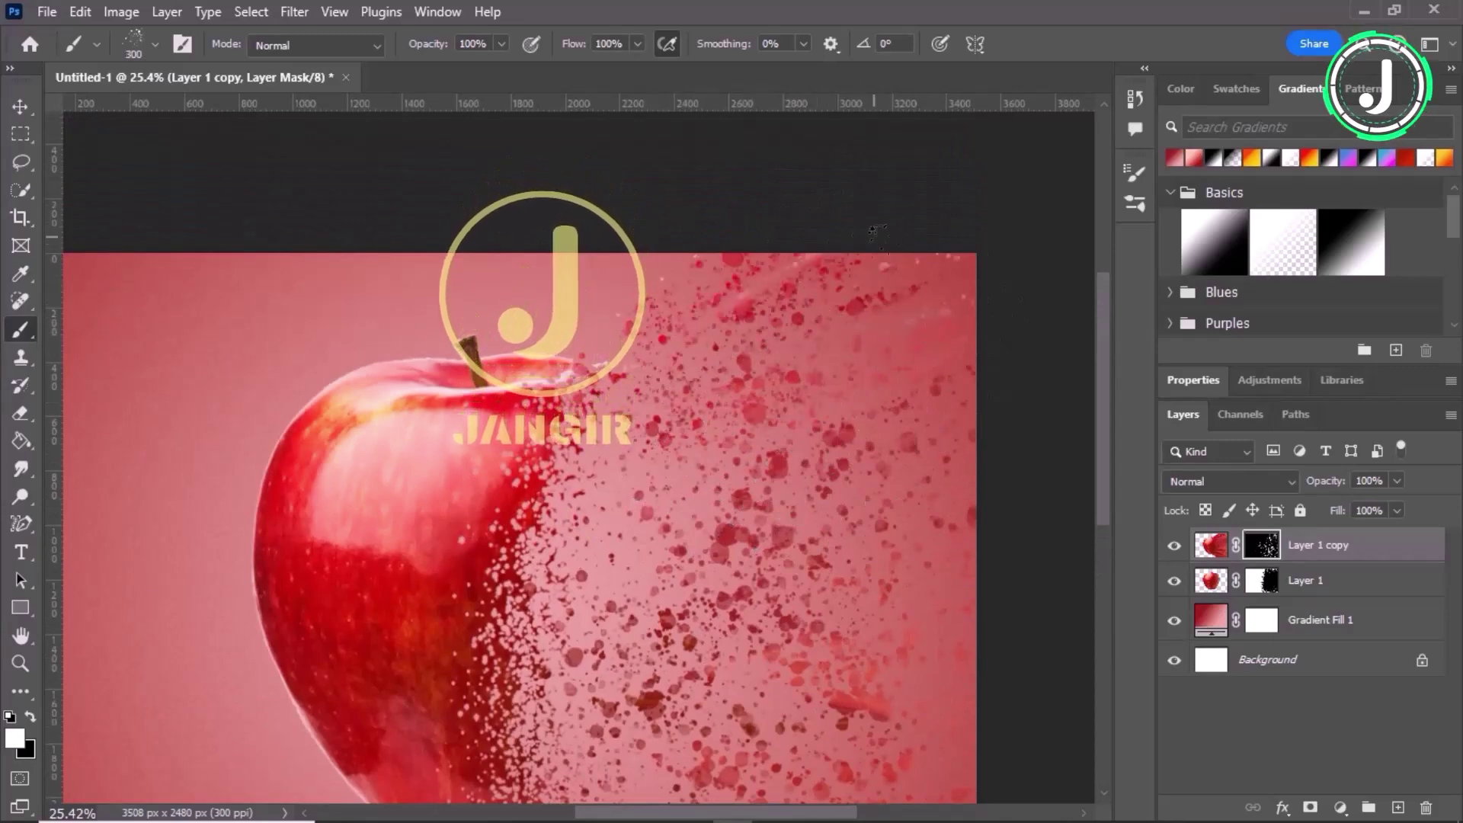
{"action": "scroll", "coordinate": [587, 381], "scroll_direction": "down", "scroll_amount": 1}
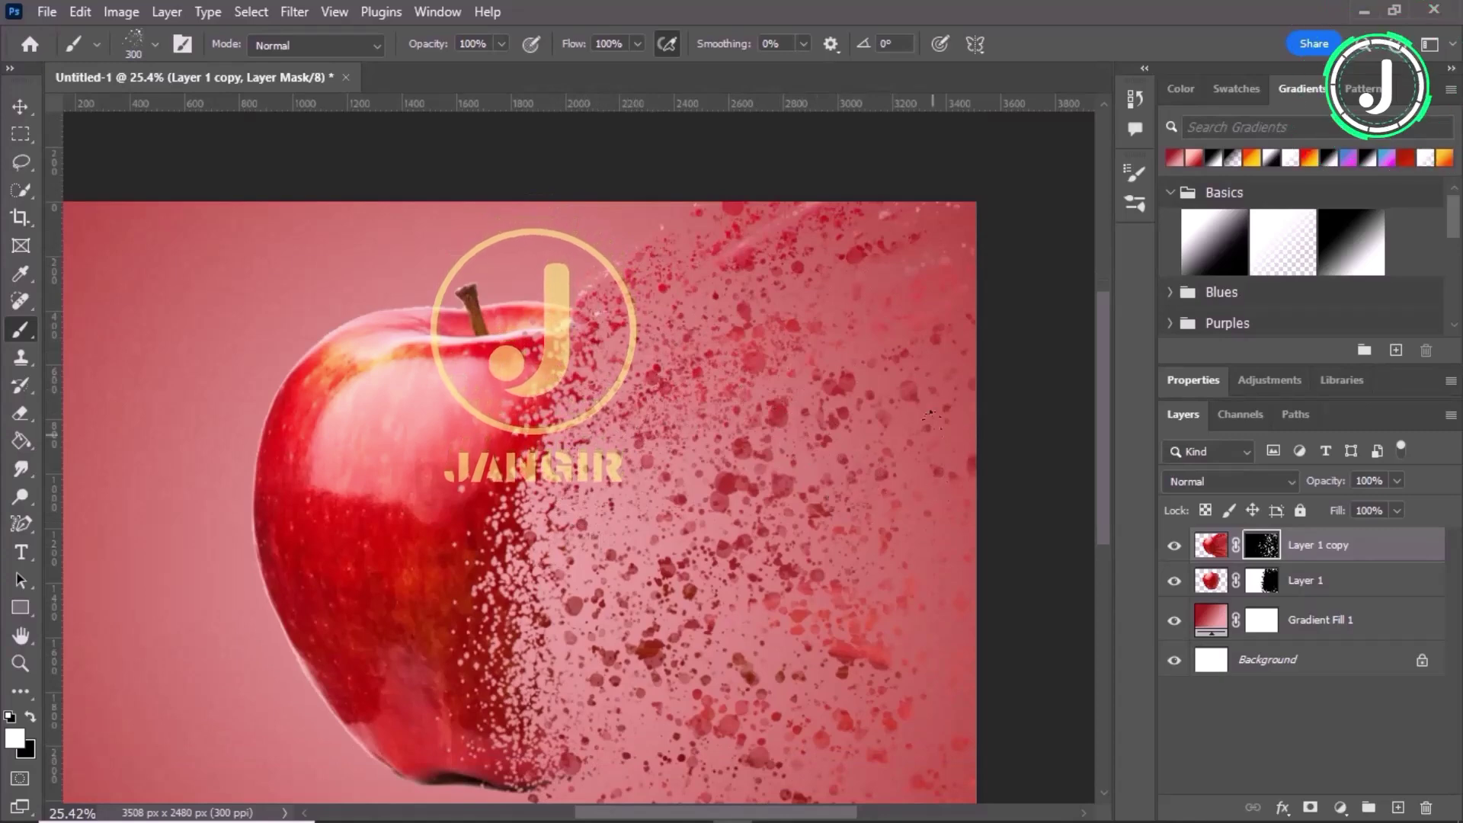
{"action": "scroll", "coordinate": [812, 518], "scroll_direction": "down", "scroll_amount": 1}
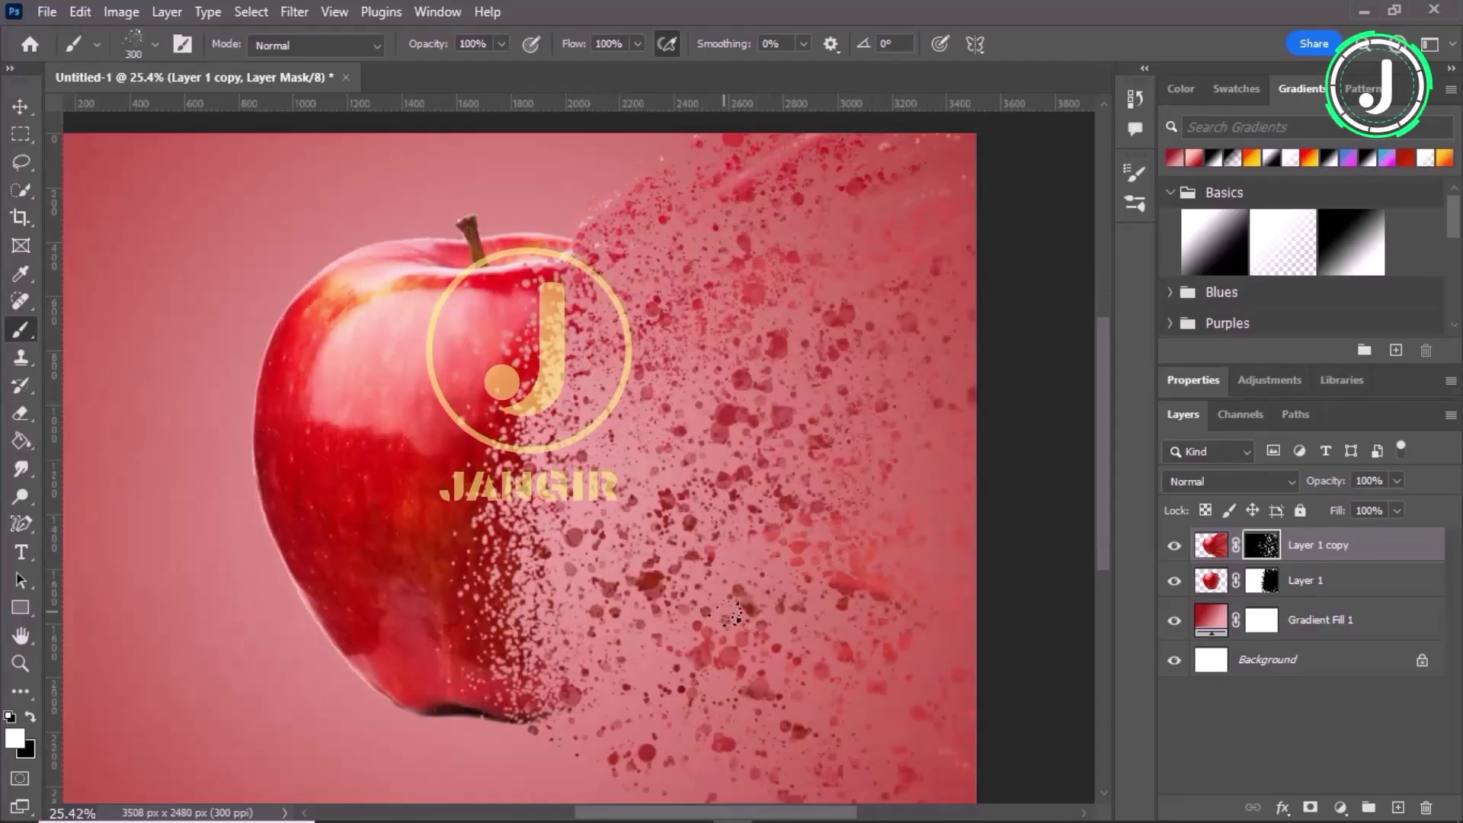
{"action": "scroll", "coordinate": [667, 746], "scroll_direction": "down", "scroll_amount": 2}
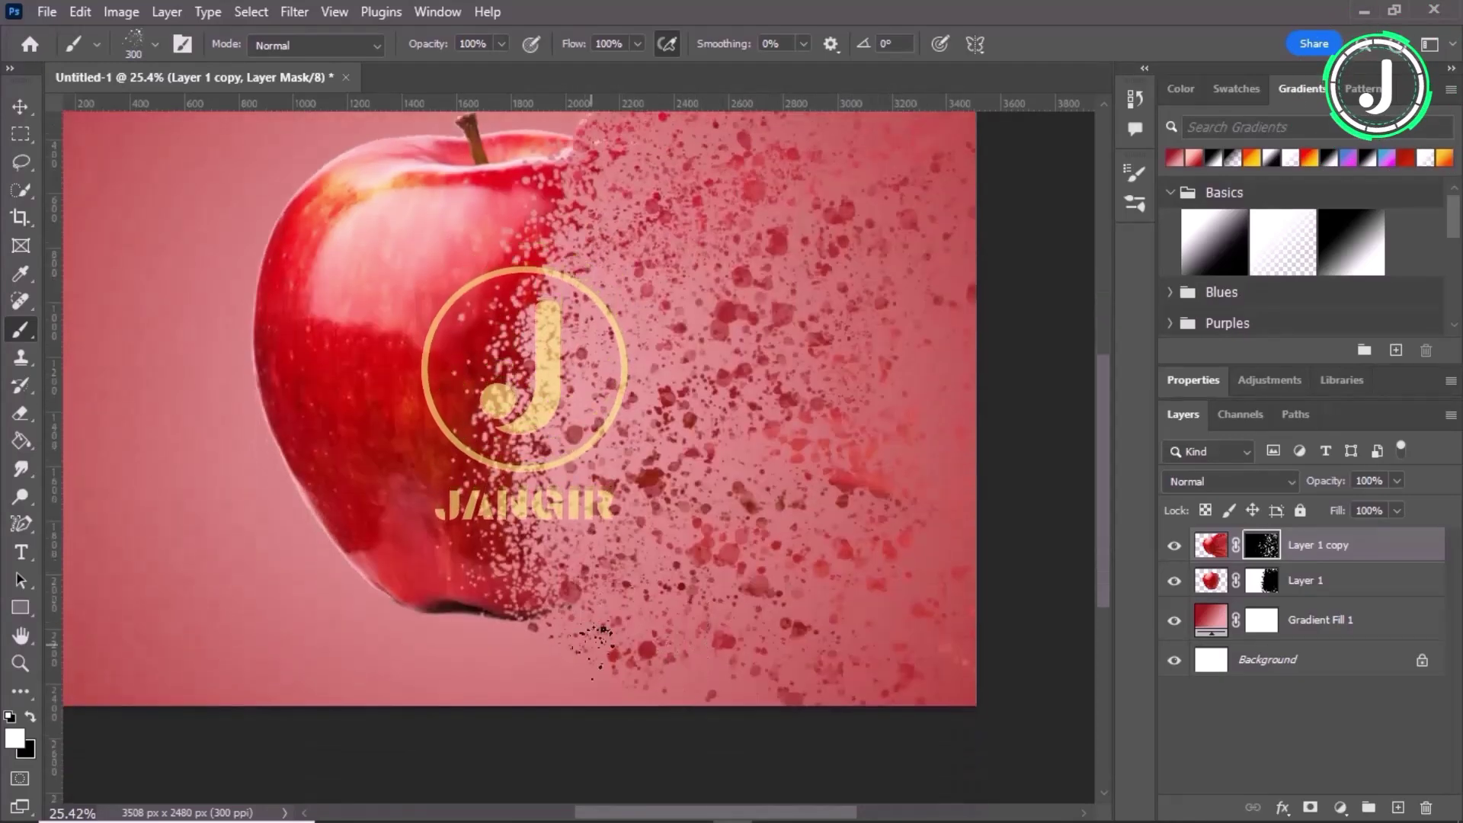
{"action": "scroll", "coordinate": [898, 315], "scroll_direction": "up", "scroll_amount": 2}
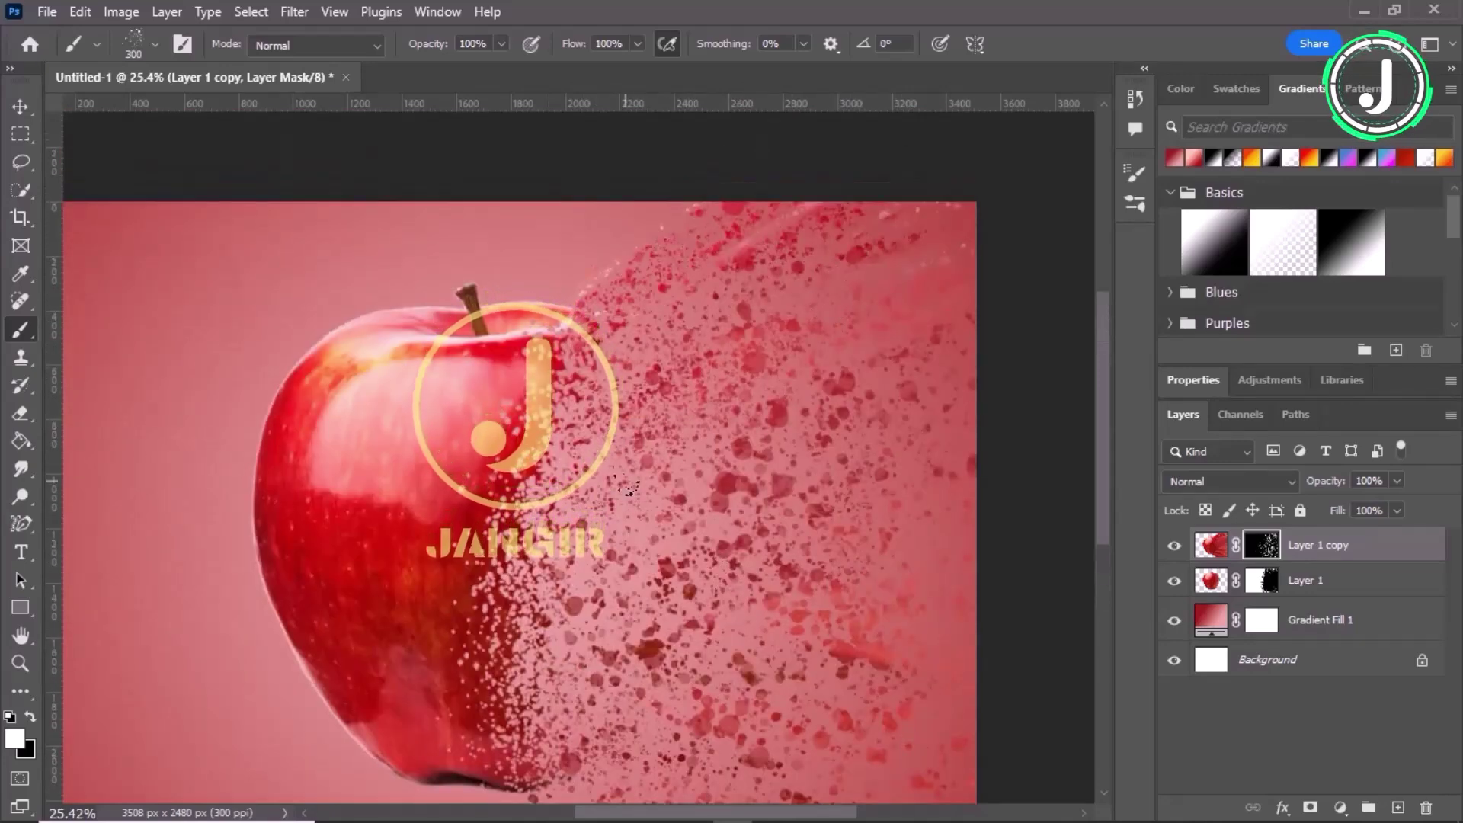
{"action": "scroll", "coordinate": [751, 618], "scroll_direction": "down", "scroll_amount": 2}
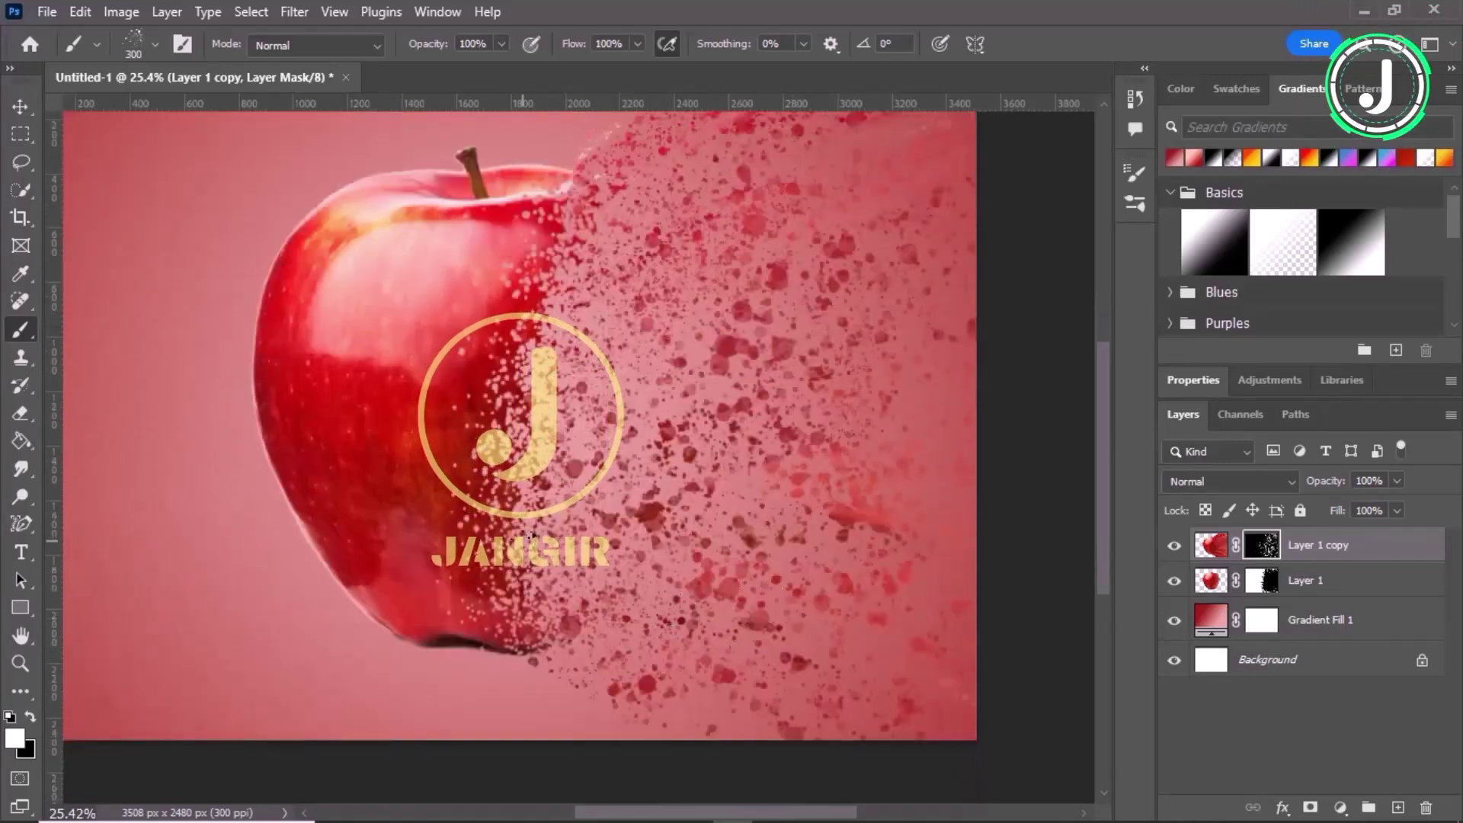
{"action": "scroll", "coordinate": [564, 281], "scroll_direction": "up", "scroll_amount": 1}
{"action": "scroll", "coordinate": [580, 298], "scroll_direction": "up", "scroll_amount": 2}
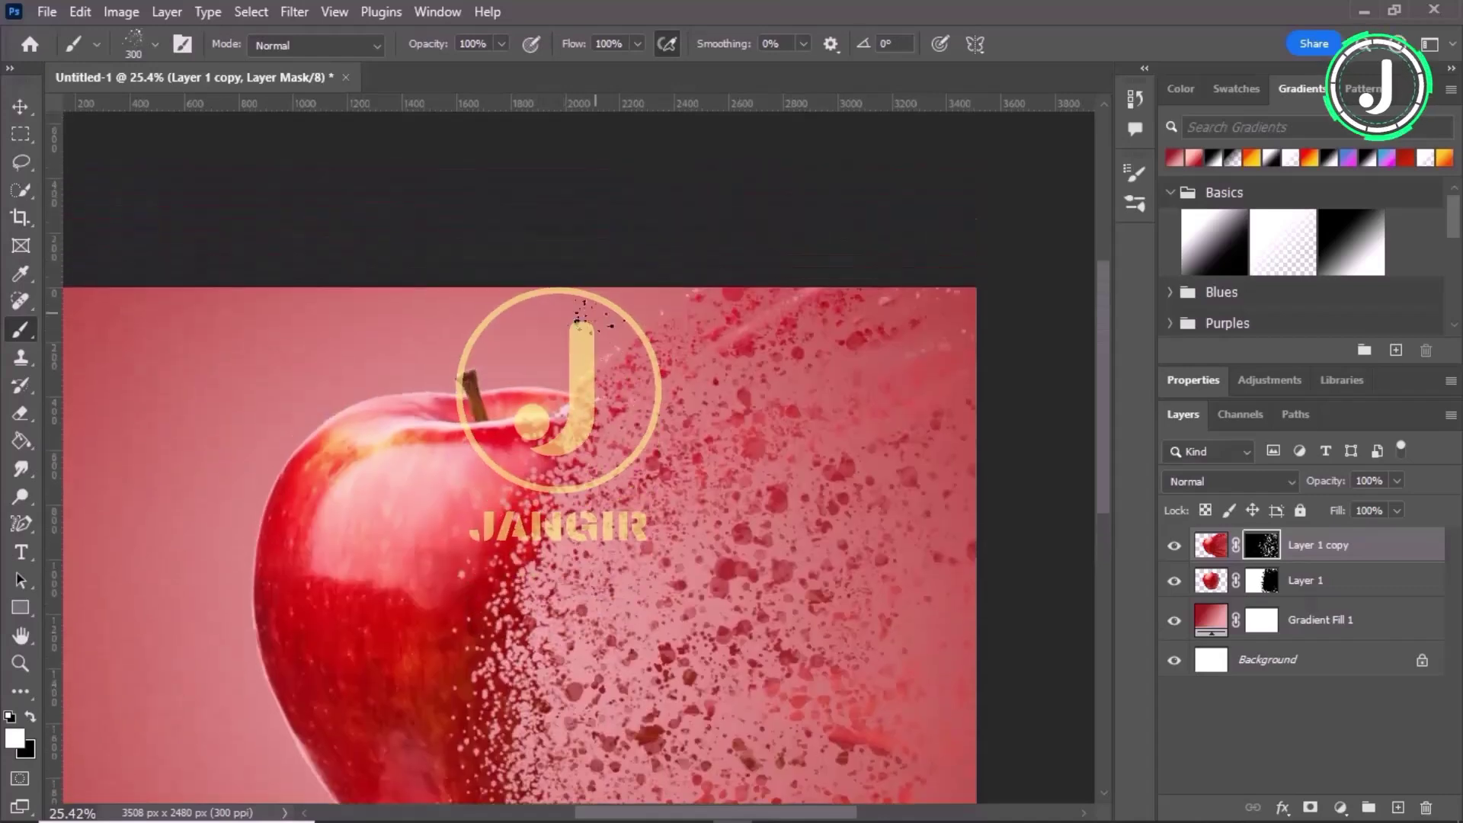
{"action": "scroll", "coordinate": [618, 427], "scroll_direction": "down", "scroll_amount": 3}
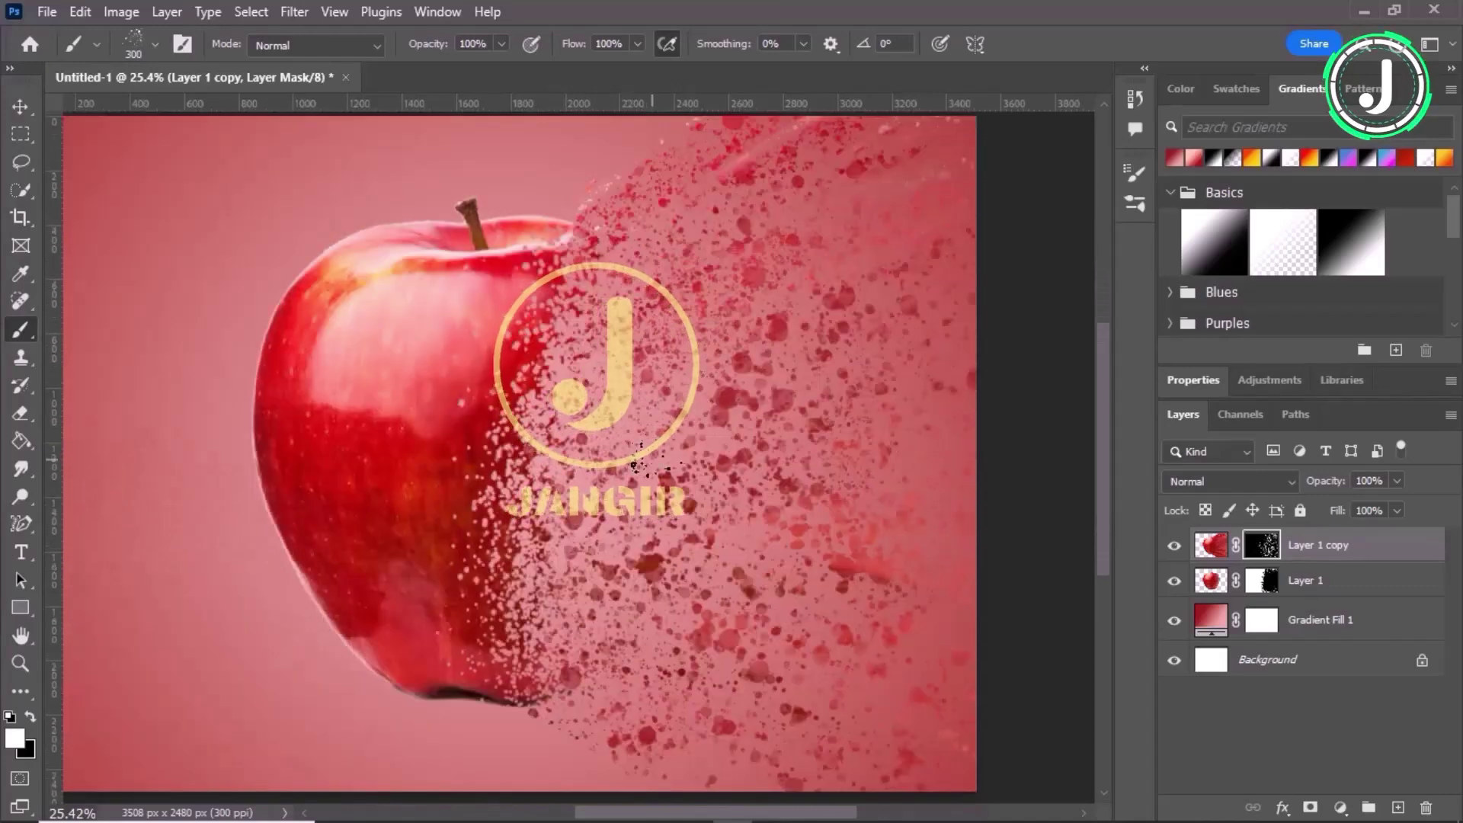
{"action": "scroll", "coordinate": [918, 604], "scroll_direction": "down", "scroll_amount": 1}
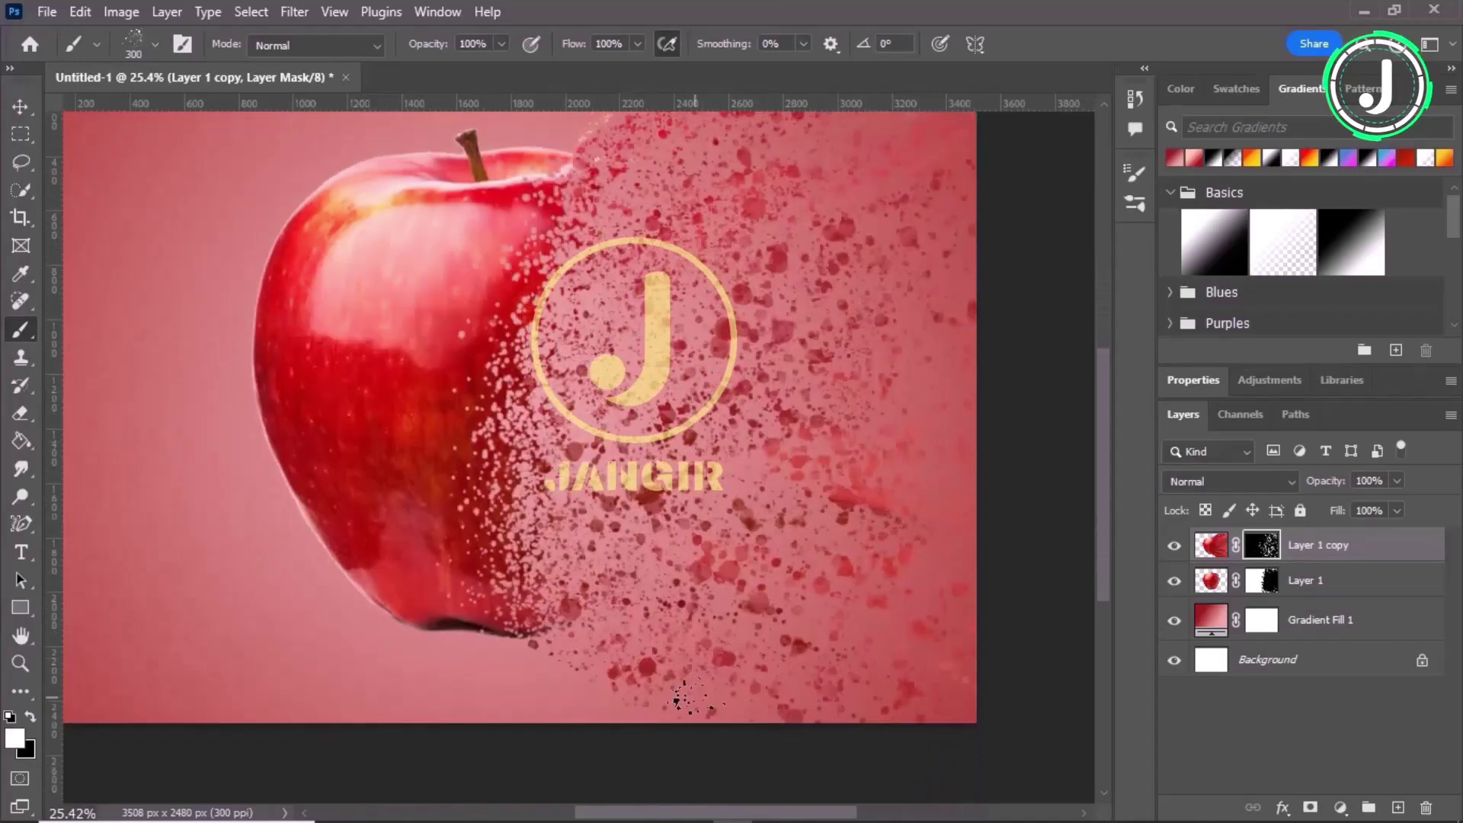
{"action": "scroll", "coordinate": [831, 579], "scroll_direction": "down", "scroll_amount": 3}
{"action": "scroll", "coordinate": [770, 487], "scroll_direction": "up", "scroll_amount": 2}
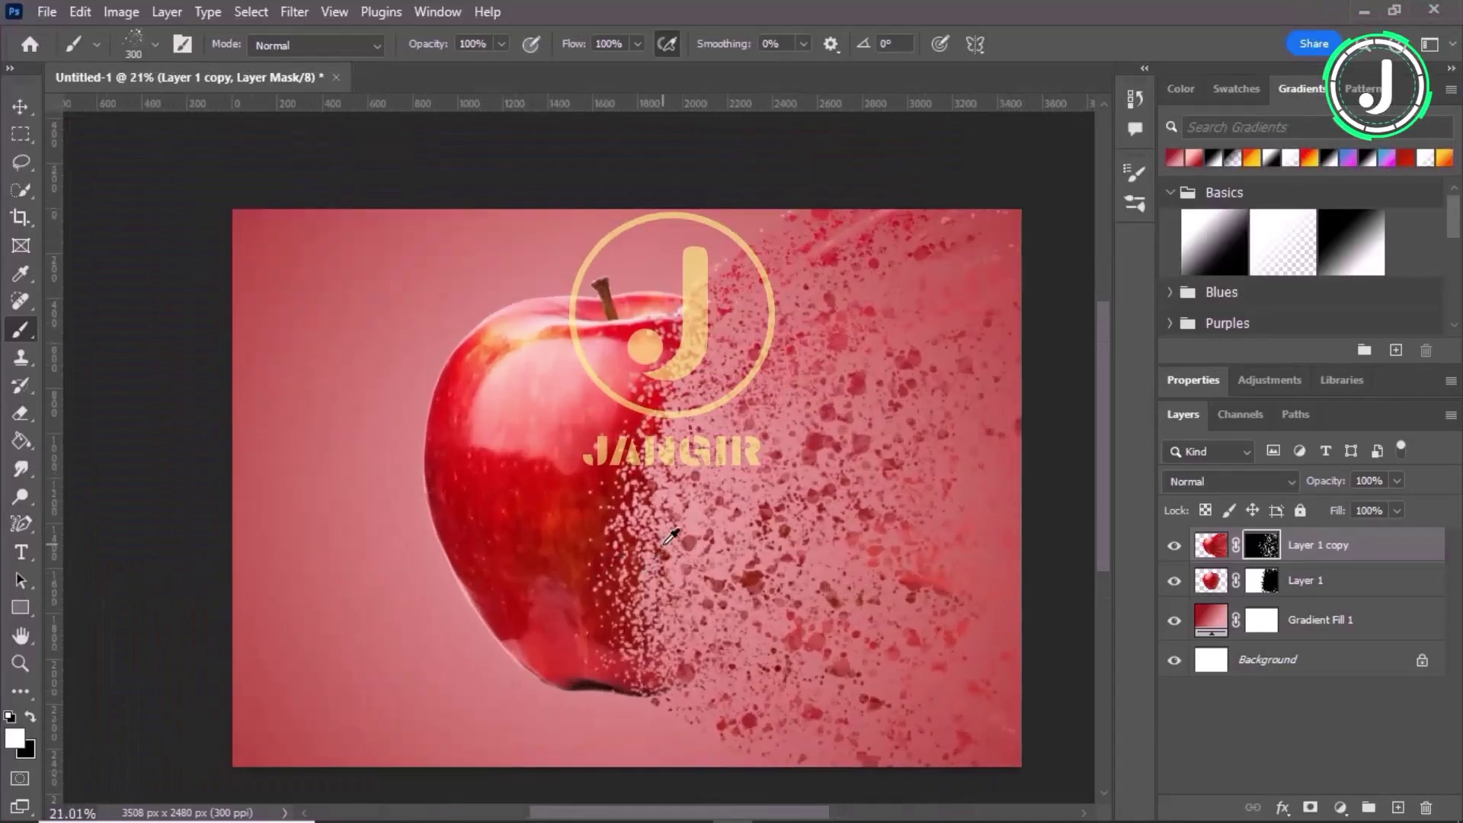
Step: Enlarge the spatter brush to 2700 px for bigger particles on the outer side of the dispersion
{"action": "scroll", "coordinate": [761, 485], "scroll_direction": "up", "scroll_amount": 2}
{"action": "key", "text": "bracketright"}
{"action": "key", "text": "bracketright"}
{"action": "key", "text": "bracketright"}
{"action": "key", "text": "bracketright"}
{"action": "key", "text": "bracketright"}
{"action": "key", "text": "bracketright"}
{"action": "key", "text": "bracketright"}
{"action": "key", "text": "bracketright"}
{"action": "key", "text": "bracketright"}
{"action": "key", "text": "bracketright"}
{"action": "key", "text": "bracketright"}
{"action": "key", "text": "bracketright"}
{"action": "key", "text": "bracketright"}
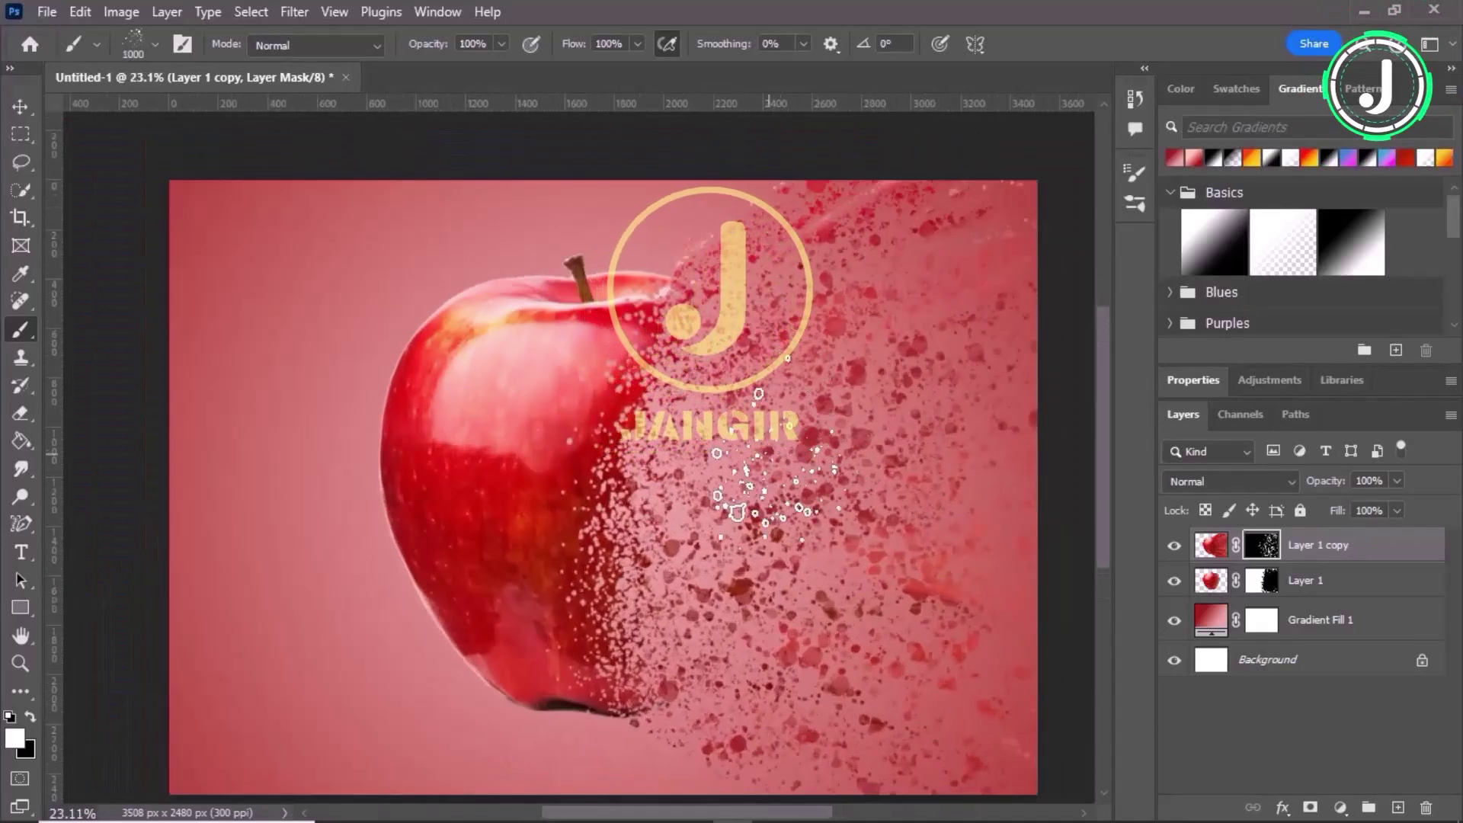
{"action": "scroll", "coordinate": [769, 455], "scroll_direction": "down", "scroll_amount": 1}
{"action": "scroll", "coordinate": [769, 454], "scroll_direction": "up", "scroll_amount": 2}
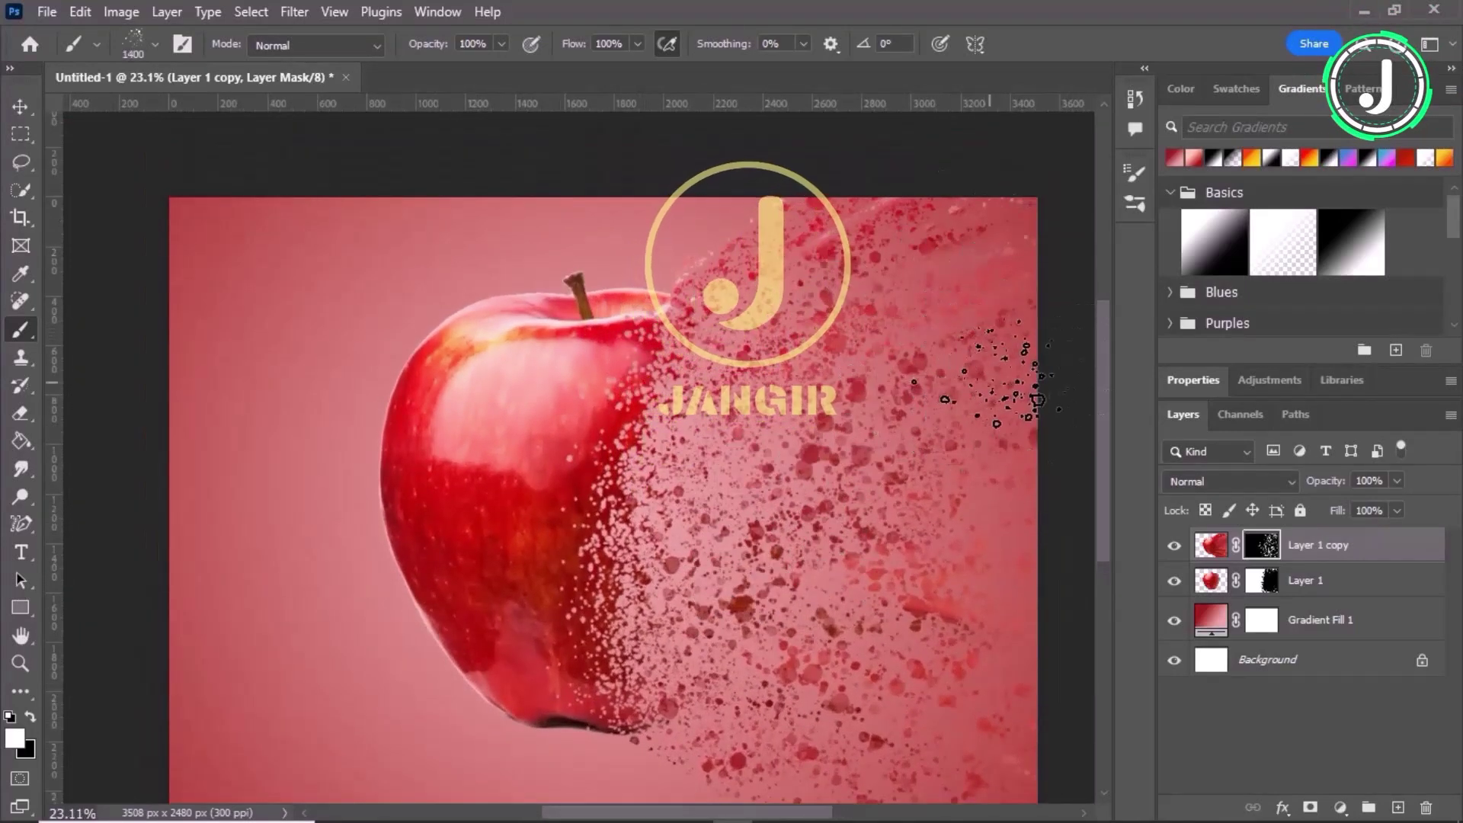
{"action": "scroll", "coordinate": [1000, 467], "scroll_direction": "down", "scroll_amount": 3}
{"action": "key", "text": "bracketright"}
{"action": "key", "text": "bracketright"}
{"action": "key", "text": "bracketright"}
{"action": "key", "text": "bracketright"}
{"action": "key", "text": "bracketright"}
{"action": "key", "text": "bracketright"}
{"action": "key", "text": "bracketright"}
{"action": "key", "text": "bracketright"}
{"action": "key", "text": "bracketright"}
{"action": "key", "text": "bracketright"}
{"action": "key", "text": "bracketright"}
{"action": "key", "text": "bracketright"}
{"action": "key", "text": "bracketright"}
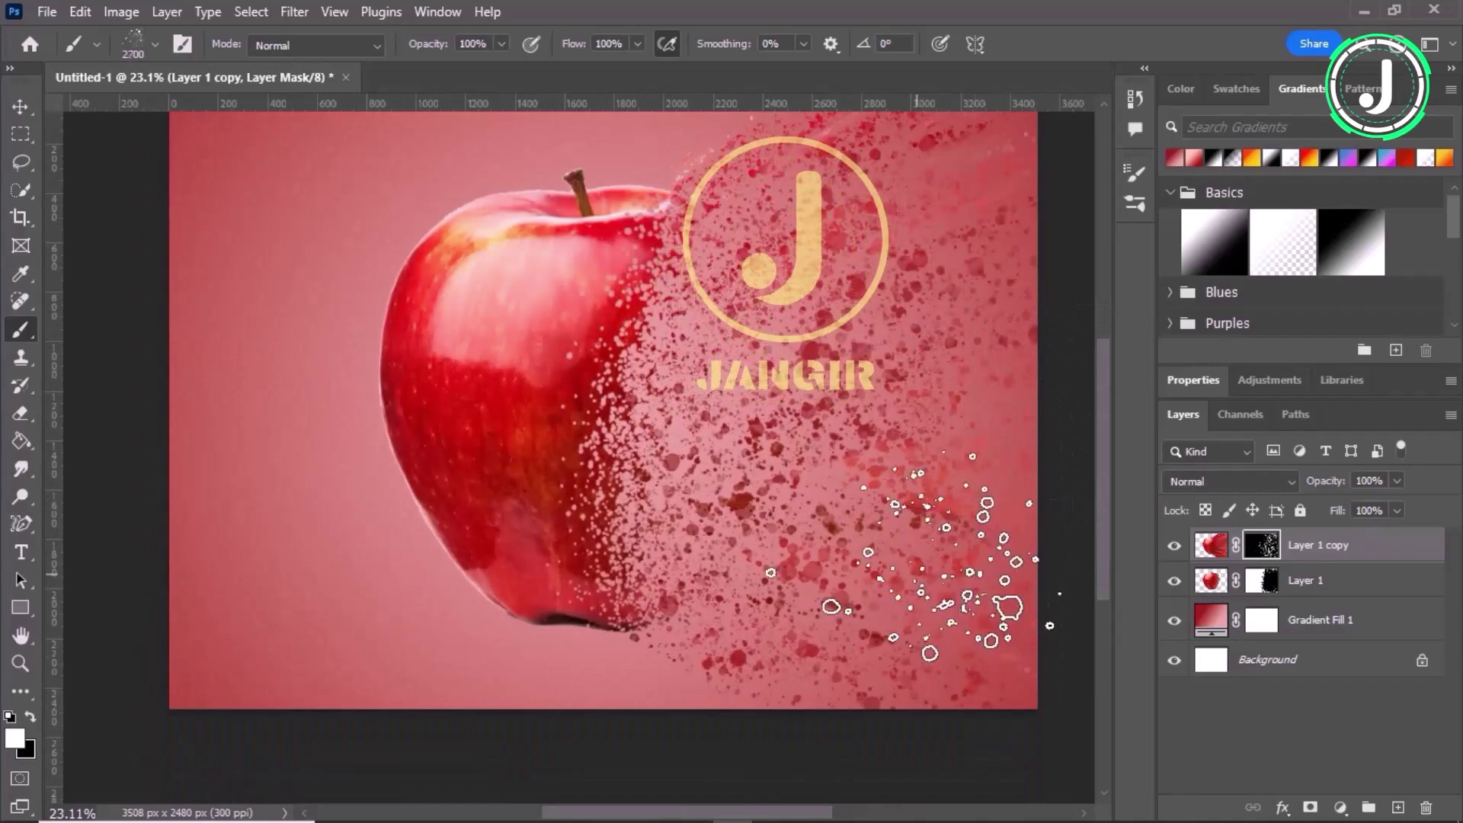
{"action": "scroll", "coordinate": [983, 400], "scroll_direction": "up", "scroll_amount": 1}
{"action": "scroll", "coordinate": [983, 398], "scroll_direction": "down", "scroll_amount": 4}
{"action": "scroll", "coordinate": [431, 457], "scroll_direction": "up", "scroll_amount": 3}
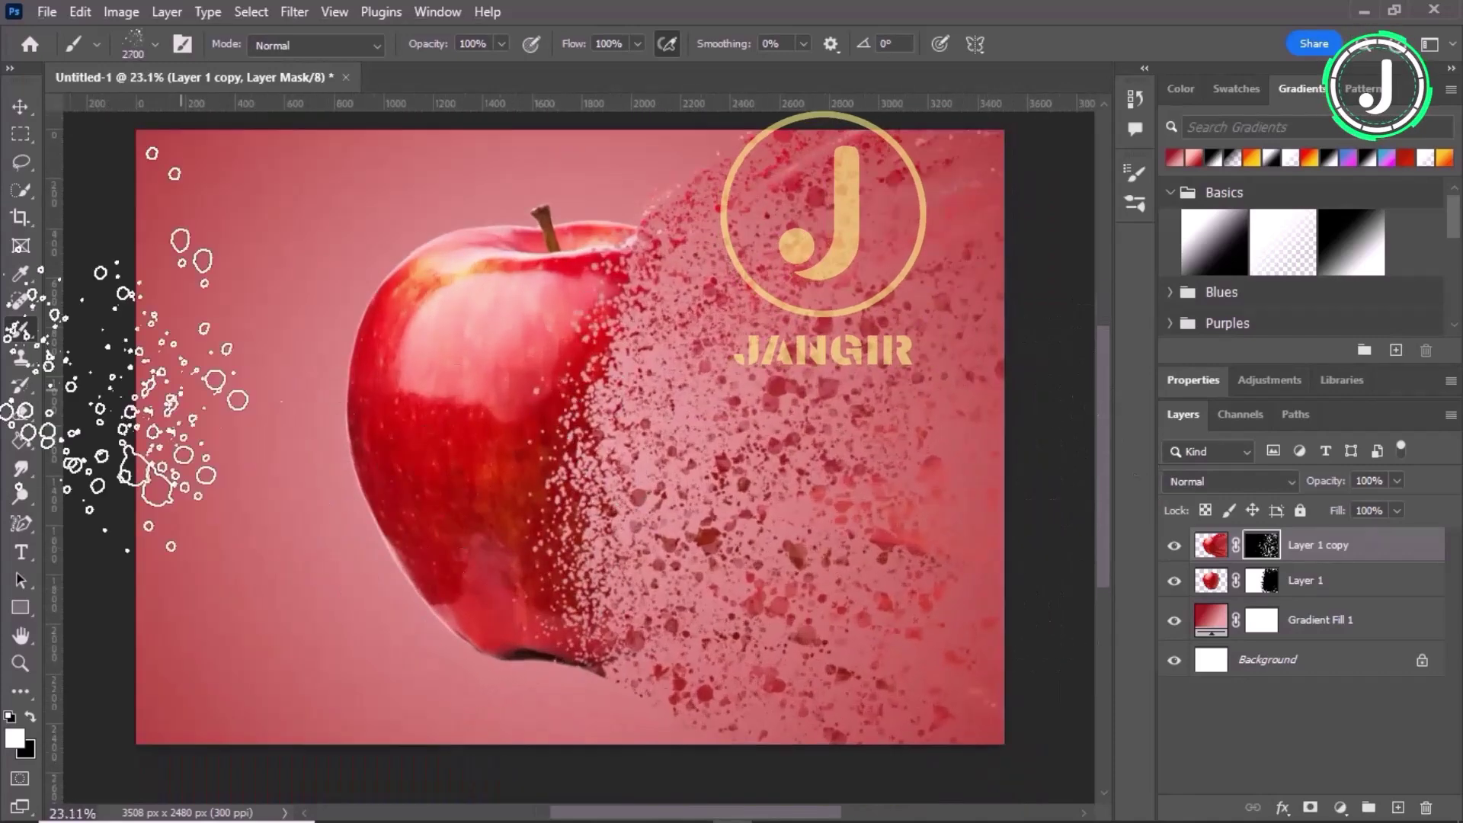
Step: Switch to the Move tool and deselect all layers
{"action": "left_click", "coordinate": [23, 104]}
{"action": "scroll", "coordinate": [829, 440], "scroll_direction": "up", "scroll_amount": 1}
{"action": "left_click", "coordinate": [1052, 408]}
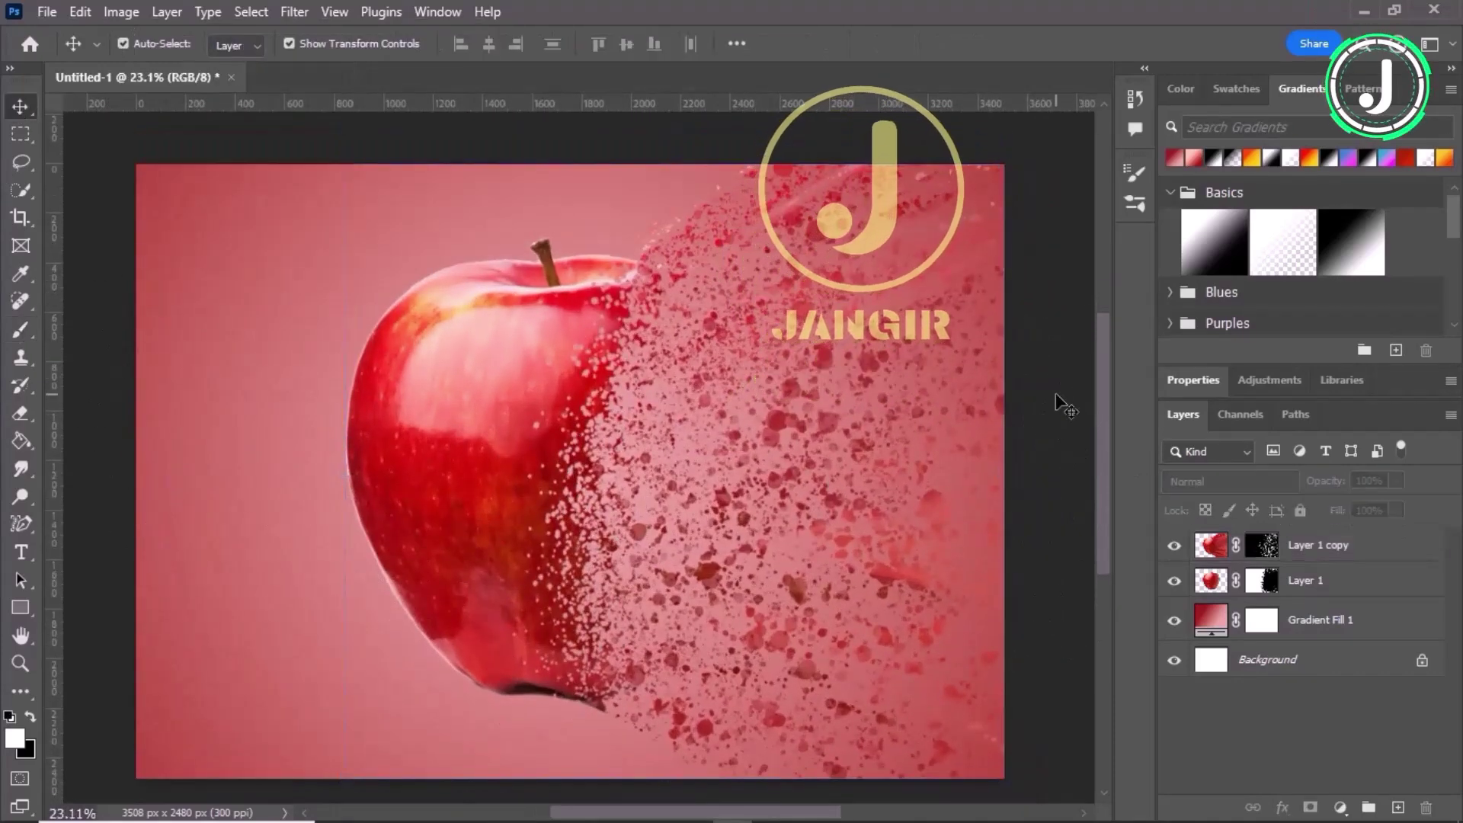
Step: Open Gradient Fill 1's gradient in the Gradient Editor and bring up the color of its dark red stop
{"action": "left_click", "coordinate": [1211, 619]}
{"action": "double_click", "coordinate": [1211, 620]}
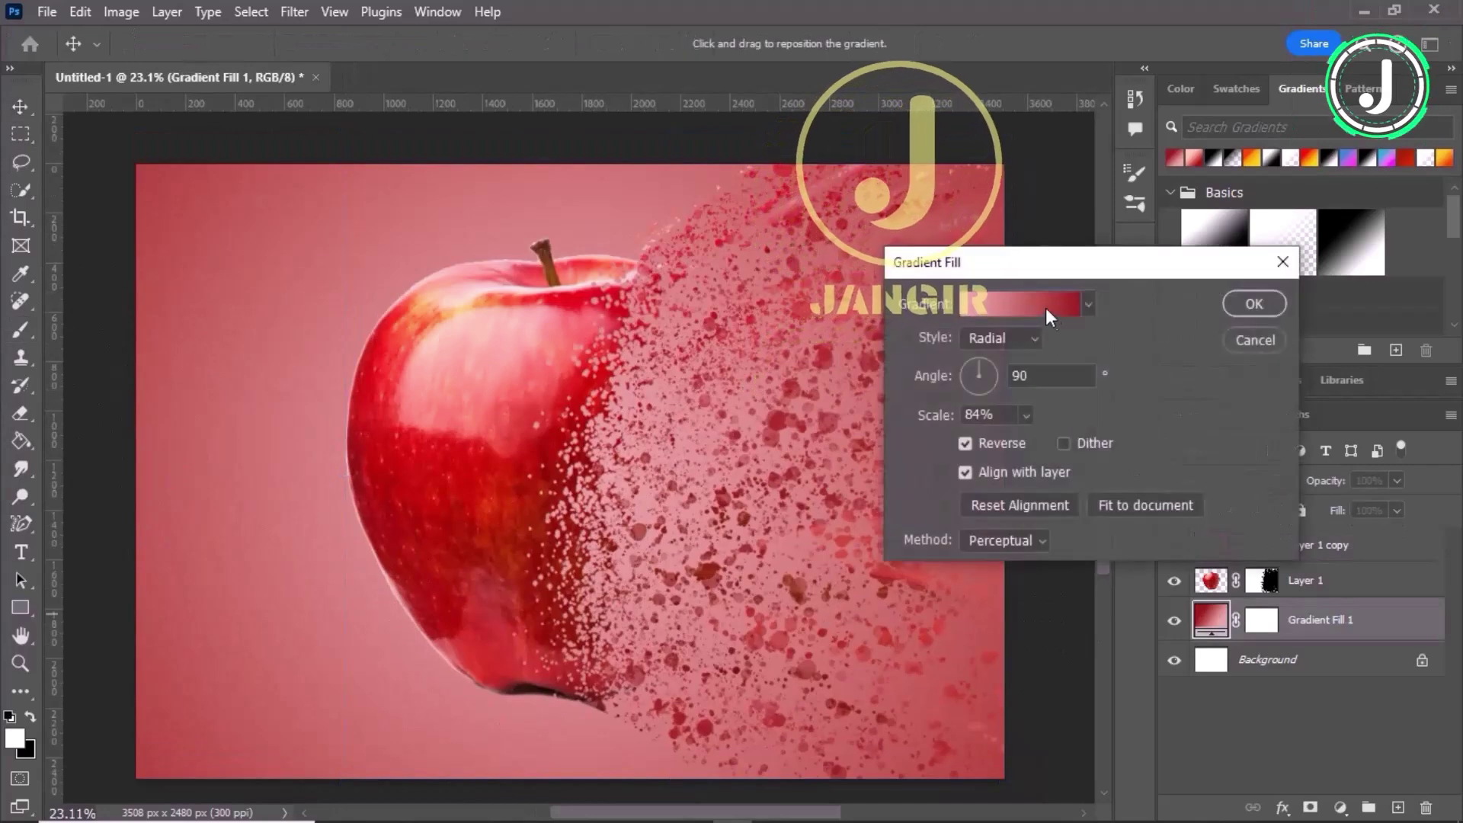
{"action": "left_click", "coordinate": [1040, 301]}
{"action": "mouse_move", "coordinate": [851, 536]}
{"action": "left_mouse_down"}
{"action": "mouse_move", "coordinate": [925, 547]}
{"action": "mouse_move", "coordinate": [851, 535]}
{"action": "left_mouse_up"}
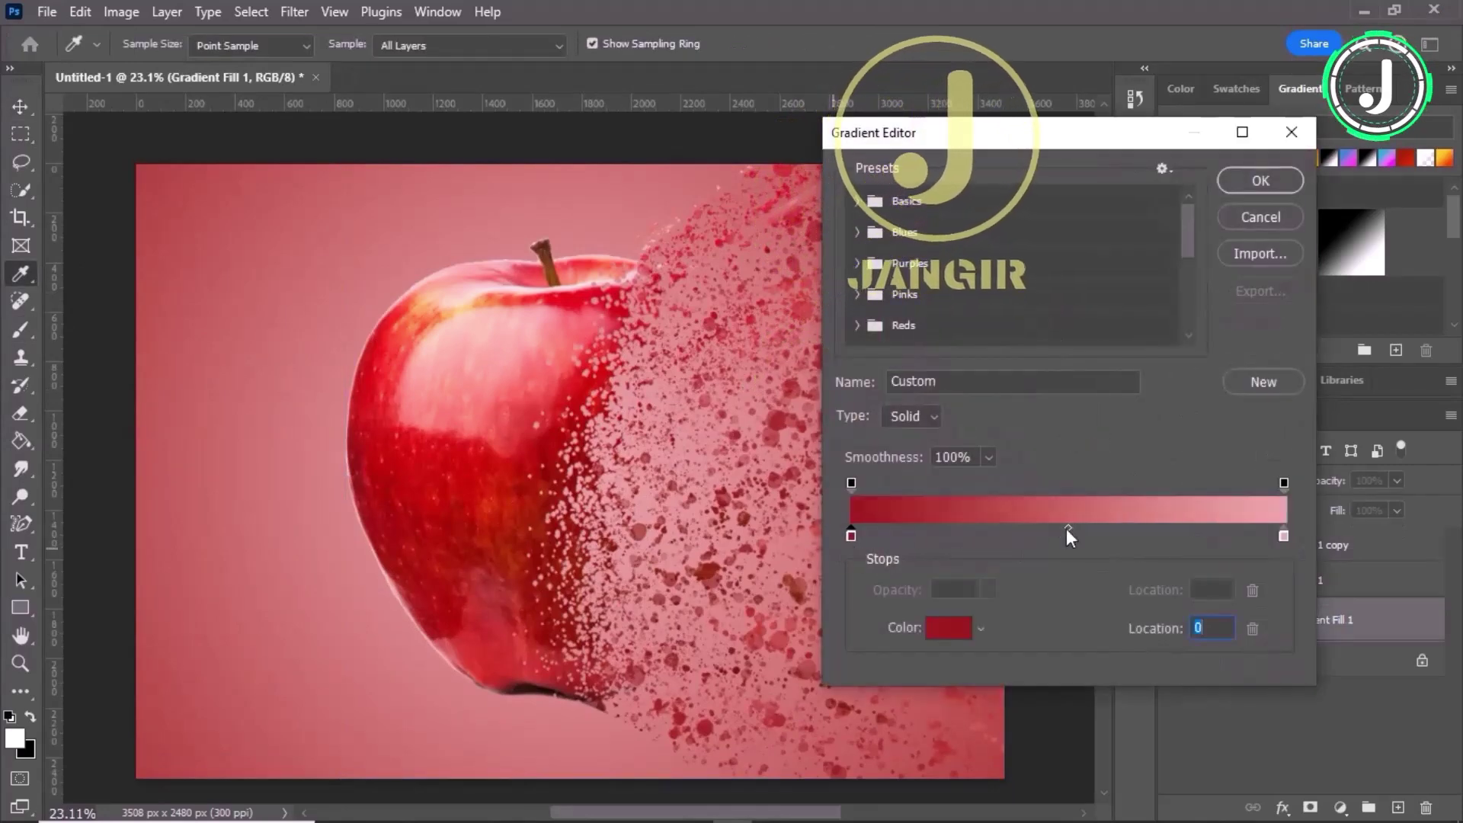
{"action": "left_click_drag", "start_coordinate": [1067, 528], "coordinate": [1062, 529]}
{"action": "double_click", "coordinate": [852, 536]}
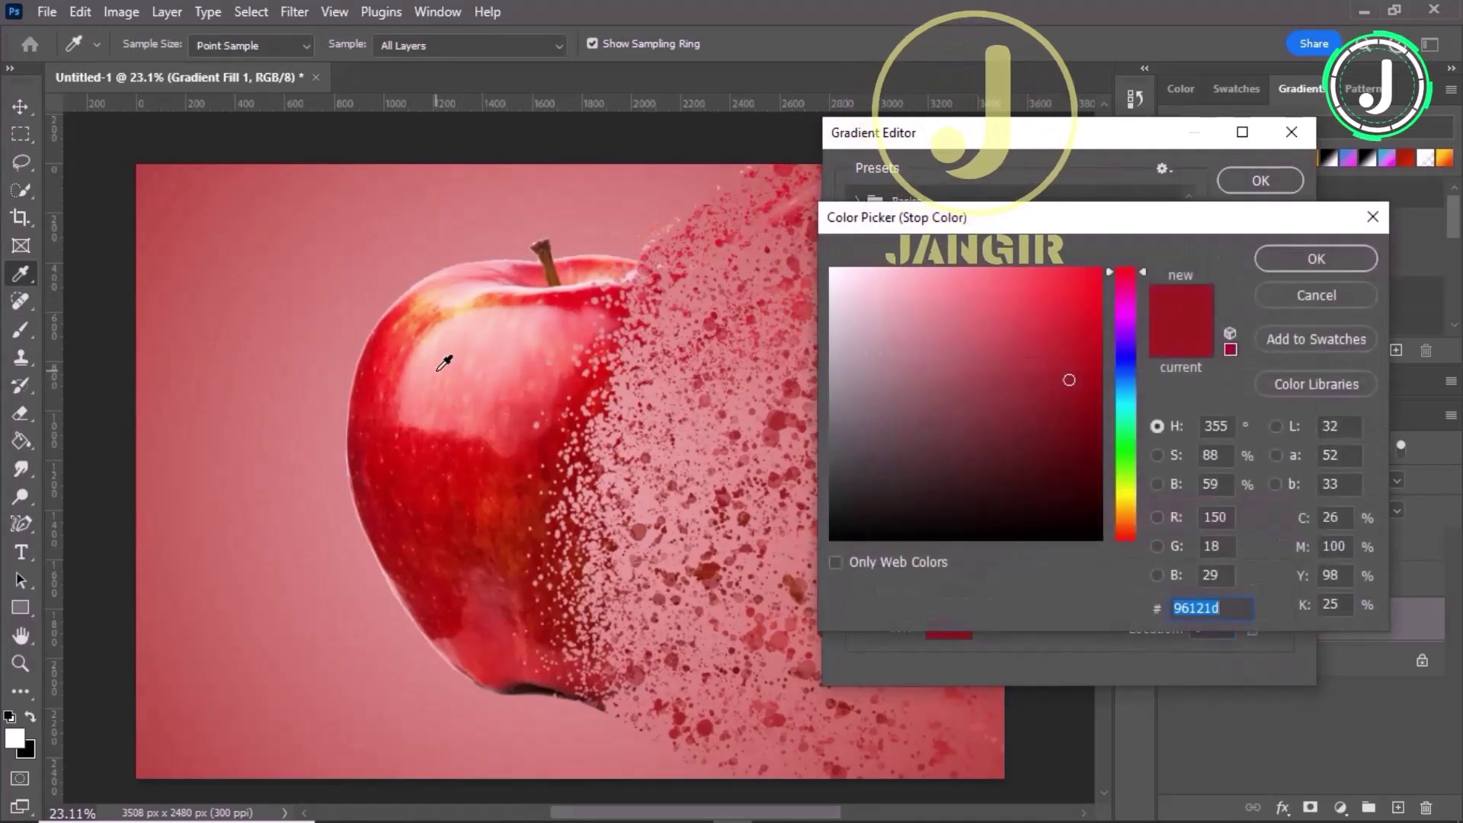
Step: Try out several colors sampled from the apple's surface for the gradient's dark stop
{"action": "left_click", "coordinate": [438, 365]}
{"action": "left_click", "coordinate": [446, 392]}
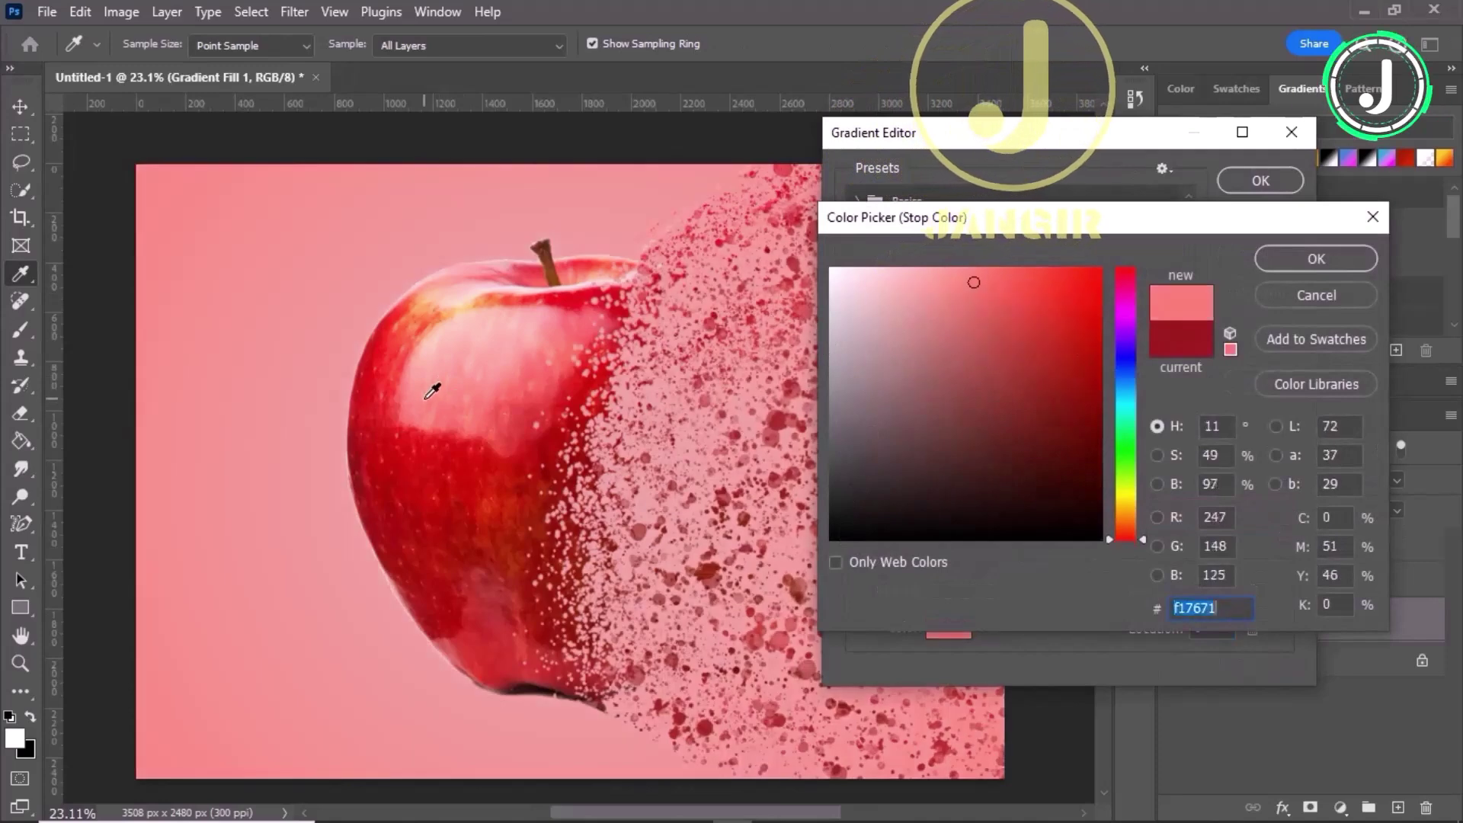
{"action": "left_click", "coordinate": [381, 364]}
{"action": "left_click", "coordinate": [369, 366]}
{"action": "left_click", "coordinate": [392, 418]}
Step: Set the gradient's dark stop to the deep maroon 450c0e and apply the edited gradient to Gradient Fill 1
{"action": "left_click_drag", "start_coordinate": [1074, 398], "coordinate": [1079, 436]}
{"action": "left_click", "coordinate": [1073, 455]}
{"action": "mouse_move", "coordinate": [1049, 219]}
{"action": "left_mouse_down"}
{"action": "mouse_move", "coordinate": [1105, 231]}
{"action": "mouse_move", "coordinate": [930, 263]}
{"action": "left_mouse_up"}
{"action": "left_click", "coordinate": [963, 529]}
{"action": "left_click", "coordinate": [939, 511]}
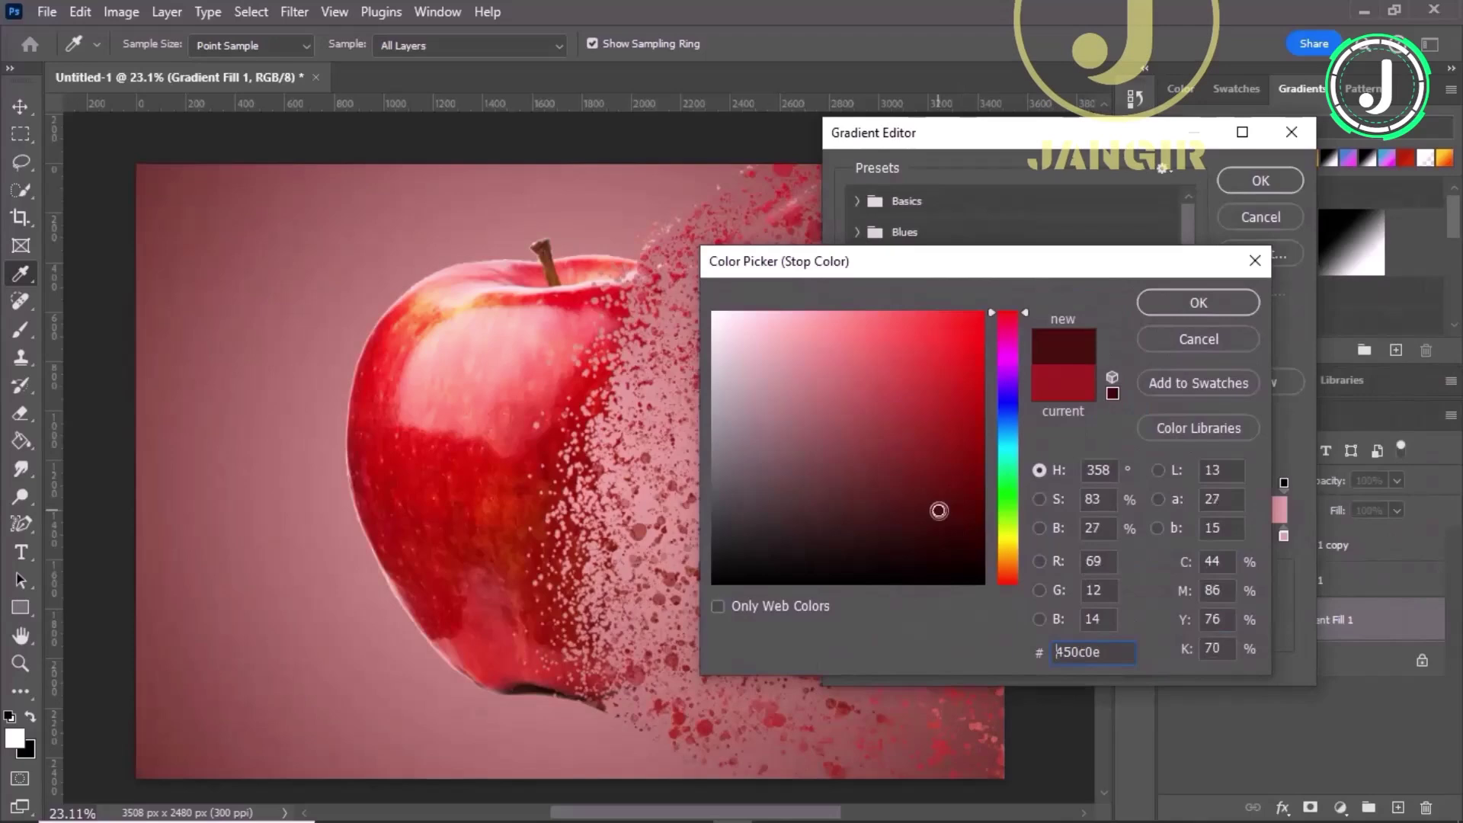
{"action": "left_click", "coordinate": [1186, 300]}
{"action": "left_click_drag", "start_coordinate": [1090, 134], "coordinate": [1141, 287]}
{"action": "left_click", "coordinate": [1308, 304]}
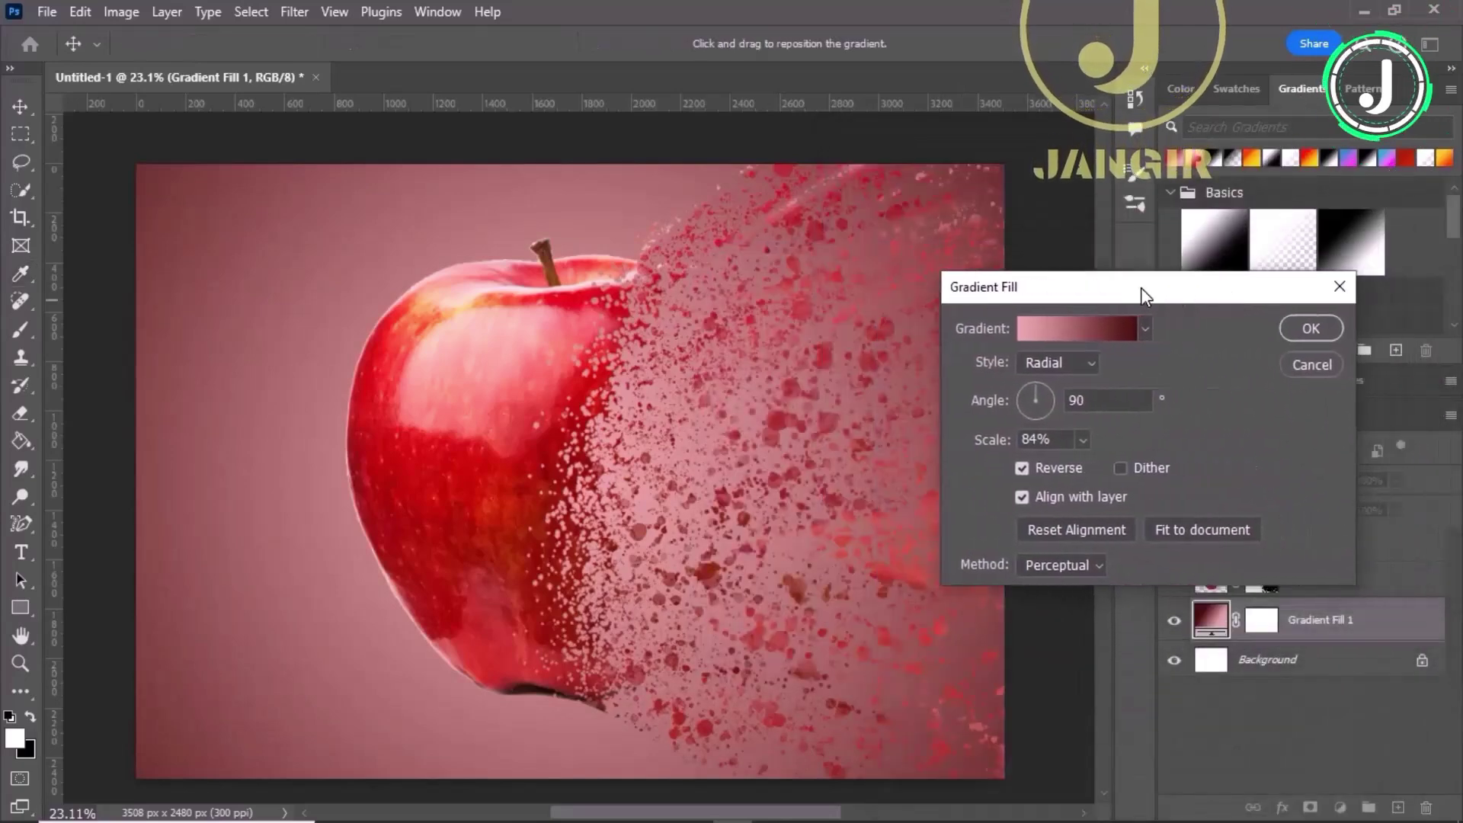
{"action": "left_click", "coordinate": [1293, 332]}
Step: Reduce the spatter brush to 400 px and paint more particles on the Layer 1 copy's mask, including below the apple's base
{"action": "scroll", "coordinate": [851, 447], "scroll_direction": "down", "scroll_amount": 2}
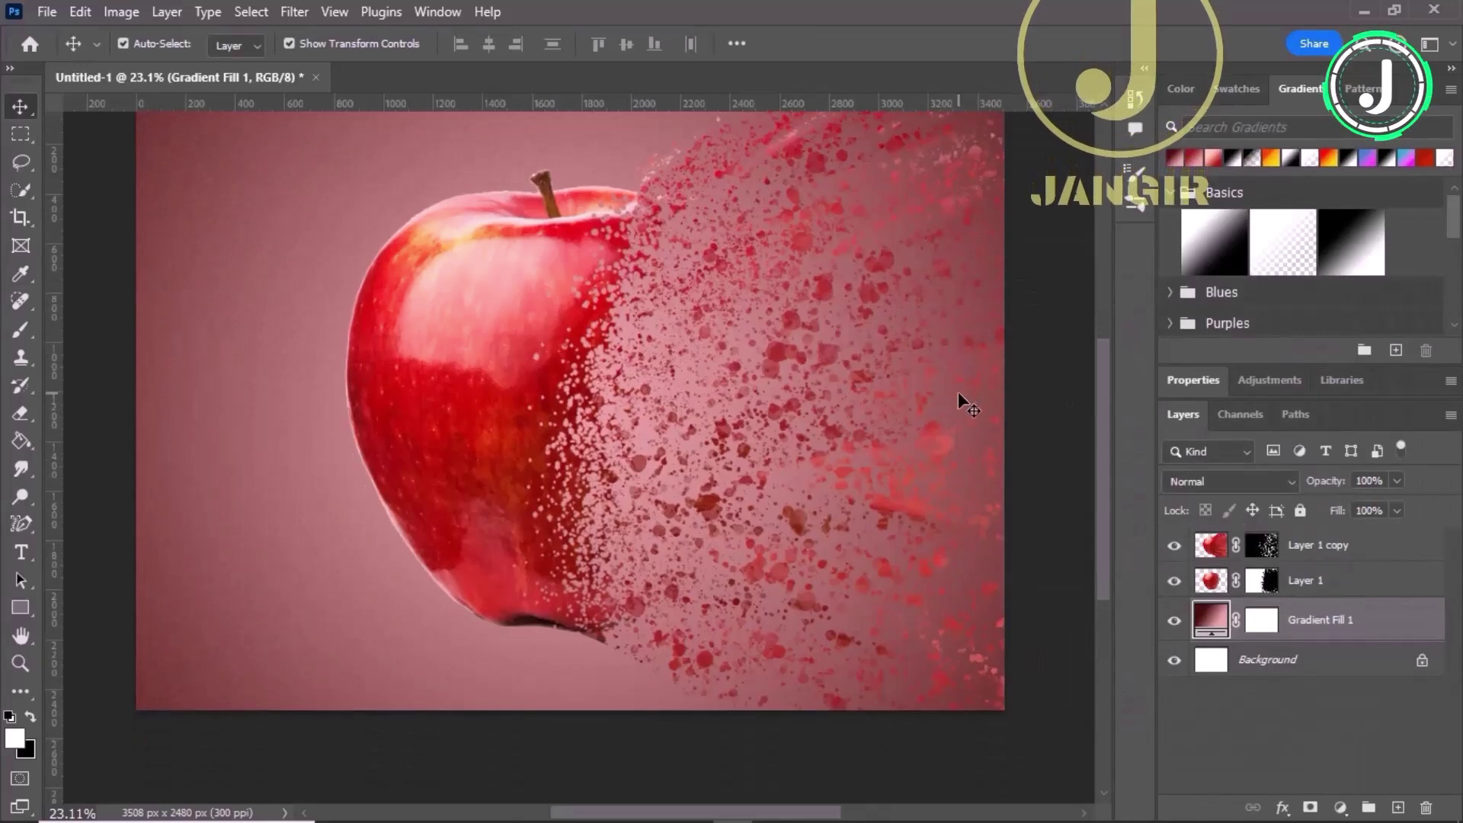
{"action": "scroll", "coordinate": [958, 392], "scroll_direction": "up", "scroll_amount": 2}
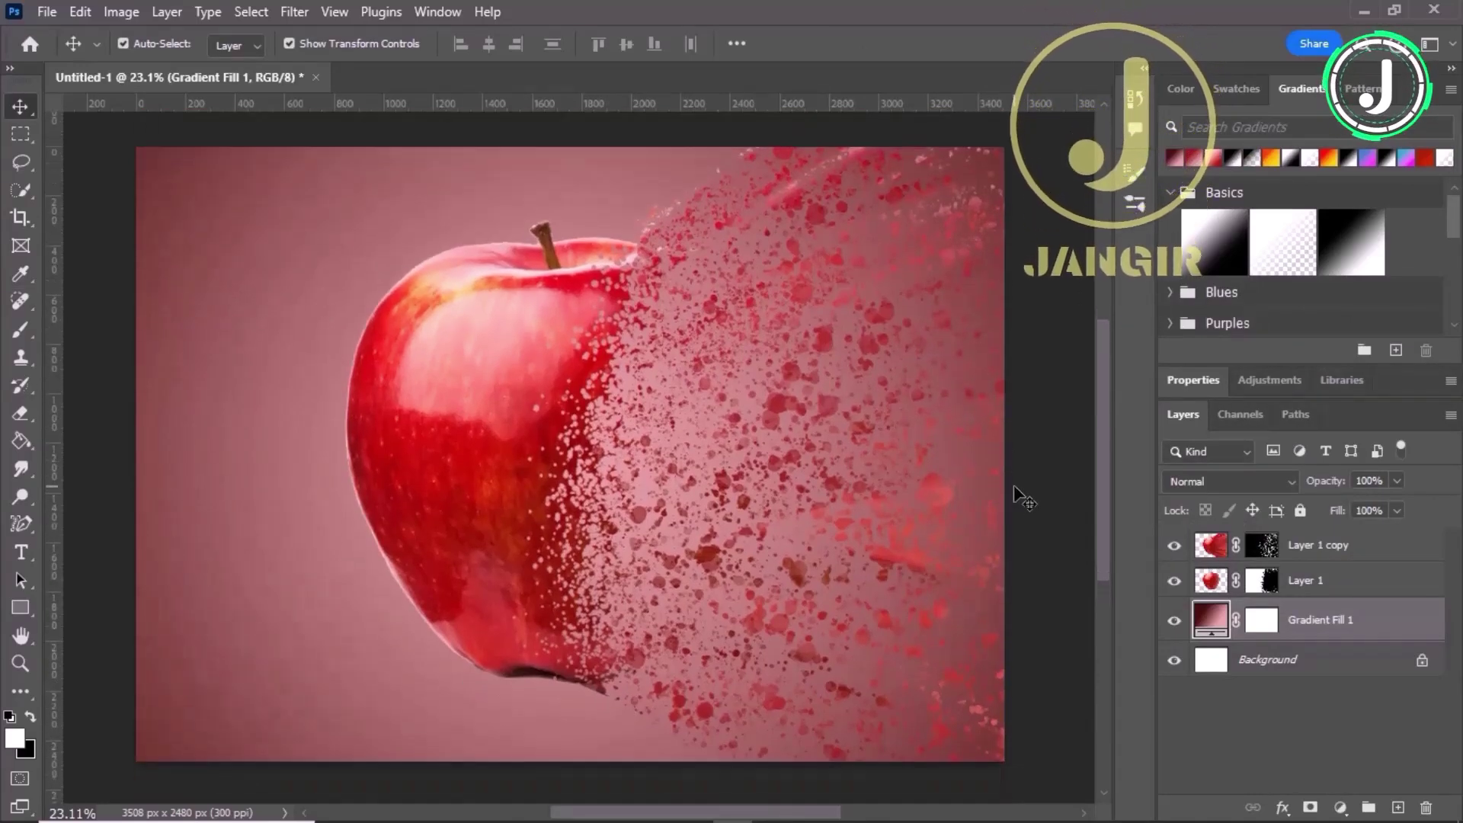
{"action": "left_click", "coordinate": [728, 358]}
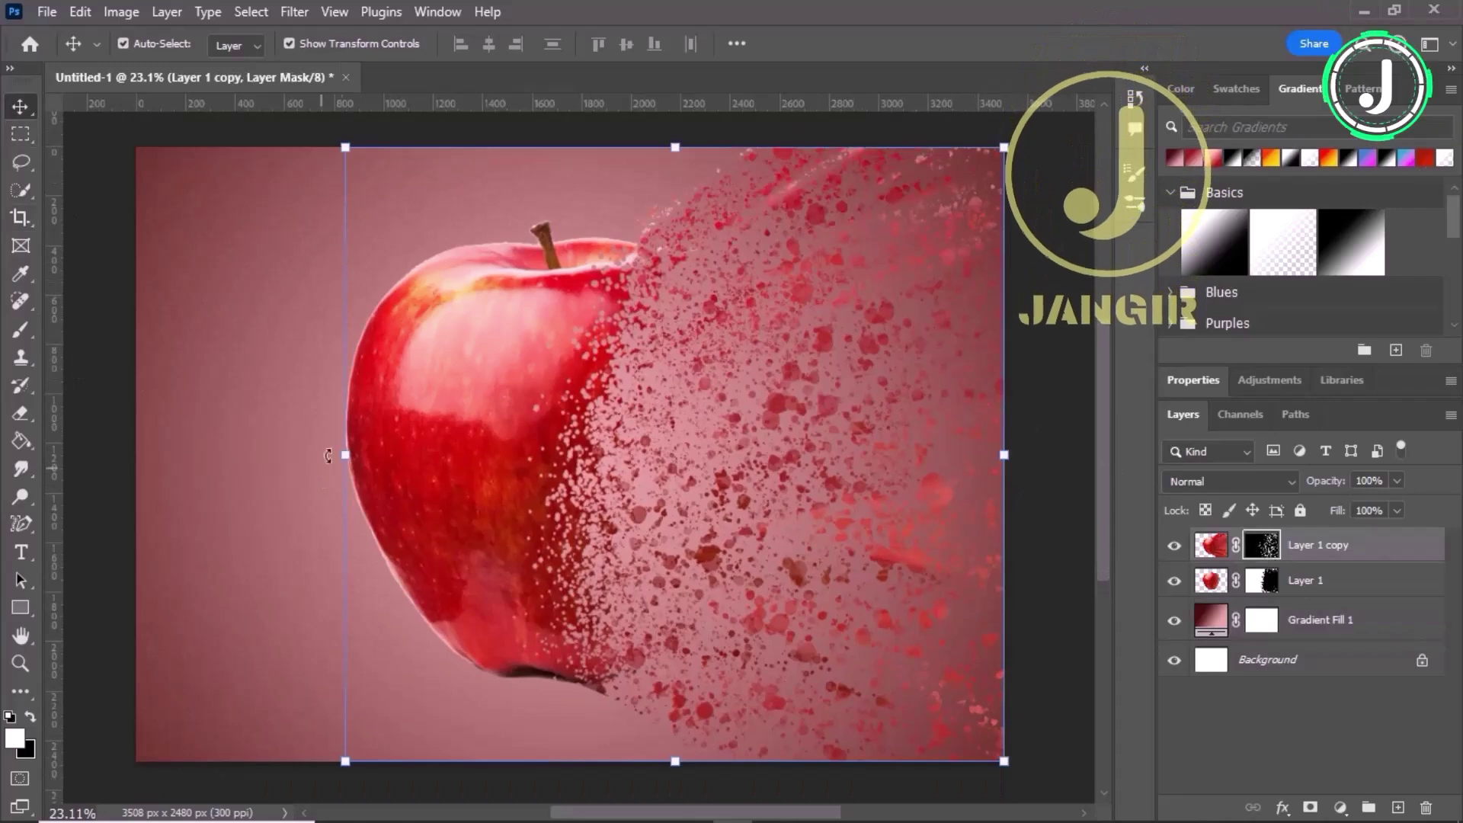
{"action": "key", "text": "b"}
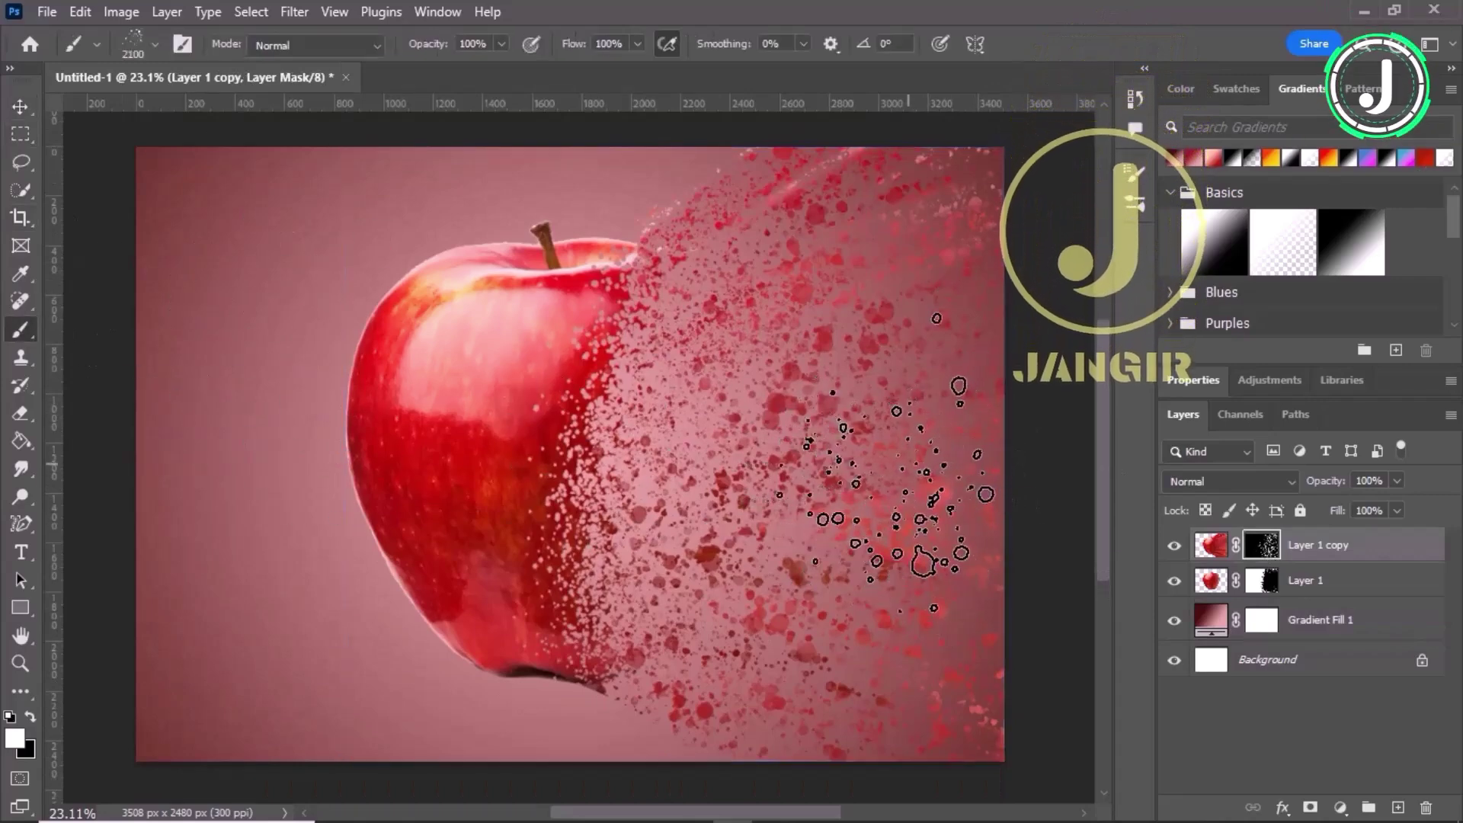
{"action": "key", "text": "bracketleft"}
{"action": "key", "text": "bracketleft"}
{"action": "key", "text": "bracketleft"}
{"action": "key", "text": "bracketleft"}
{"action": "key", "text": "bracketleft"}
{"action": "key", "text": "bracketleft"}
{"action": "key", "text": "bracketleft"}
{"action": "key", "text": "bracketleft"}
{"action": "key", "text": "bracketleft"}
{"action": "key", "text": "bracketleft"}
{"action": "key", "text": "bracketleft"}
{"action": "key", "text": "bracketleft"}
{"action": "key", "text": "bracketleft"}
{"action": "key", "text": "bracketleft"}
{"action": "key", "text": "bracketleft"}
{"action": "key", "text": "bracketleft"}
{"action": "key", "text": "bracketleft"}
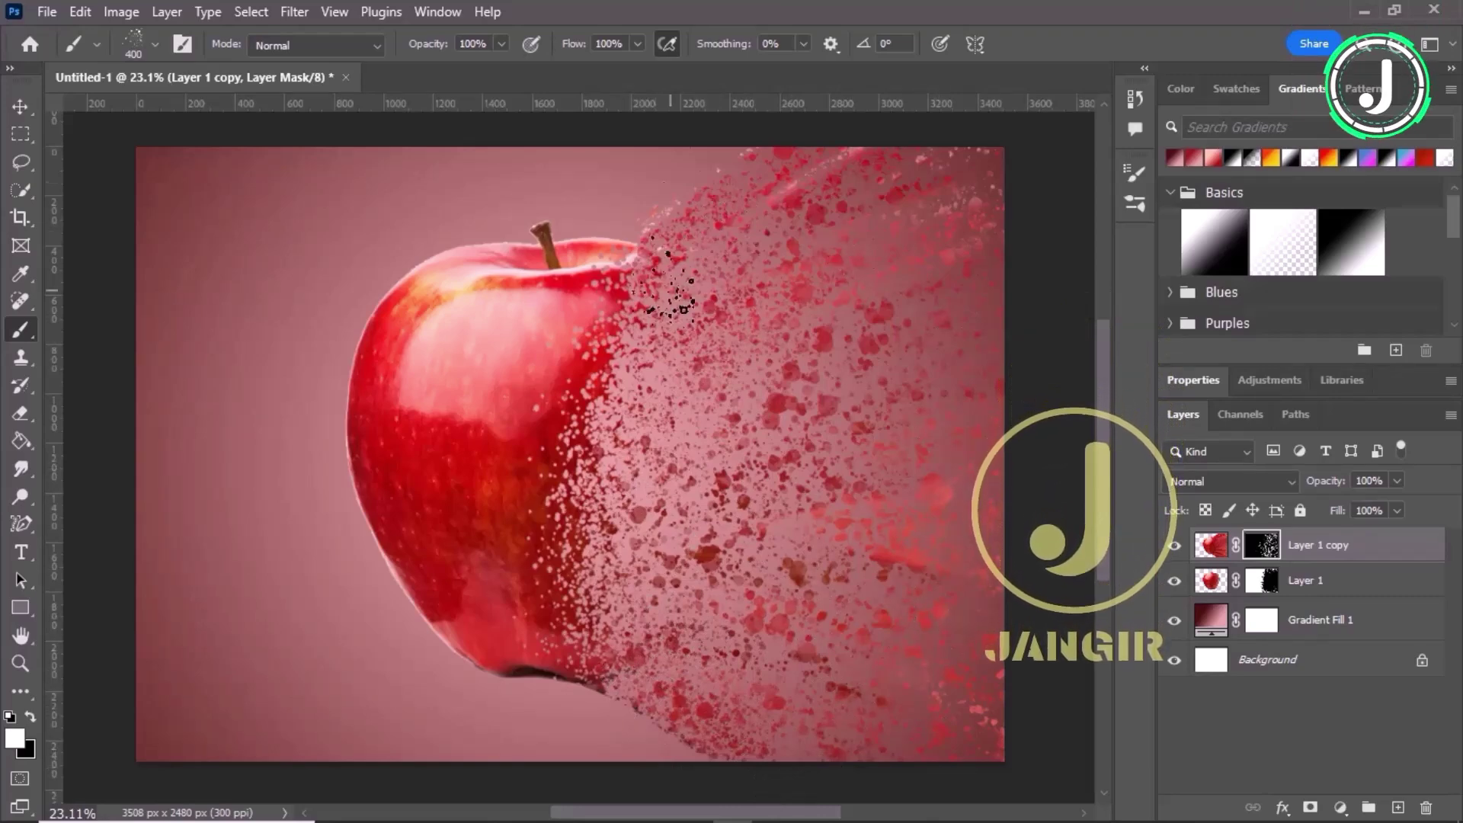
{"action": "scroll", "coordinate": [717, 336], "scroll_direction": "up", "scroll_amount": 2}
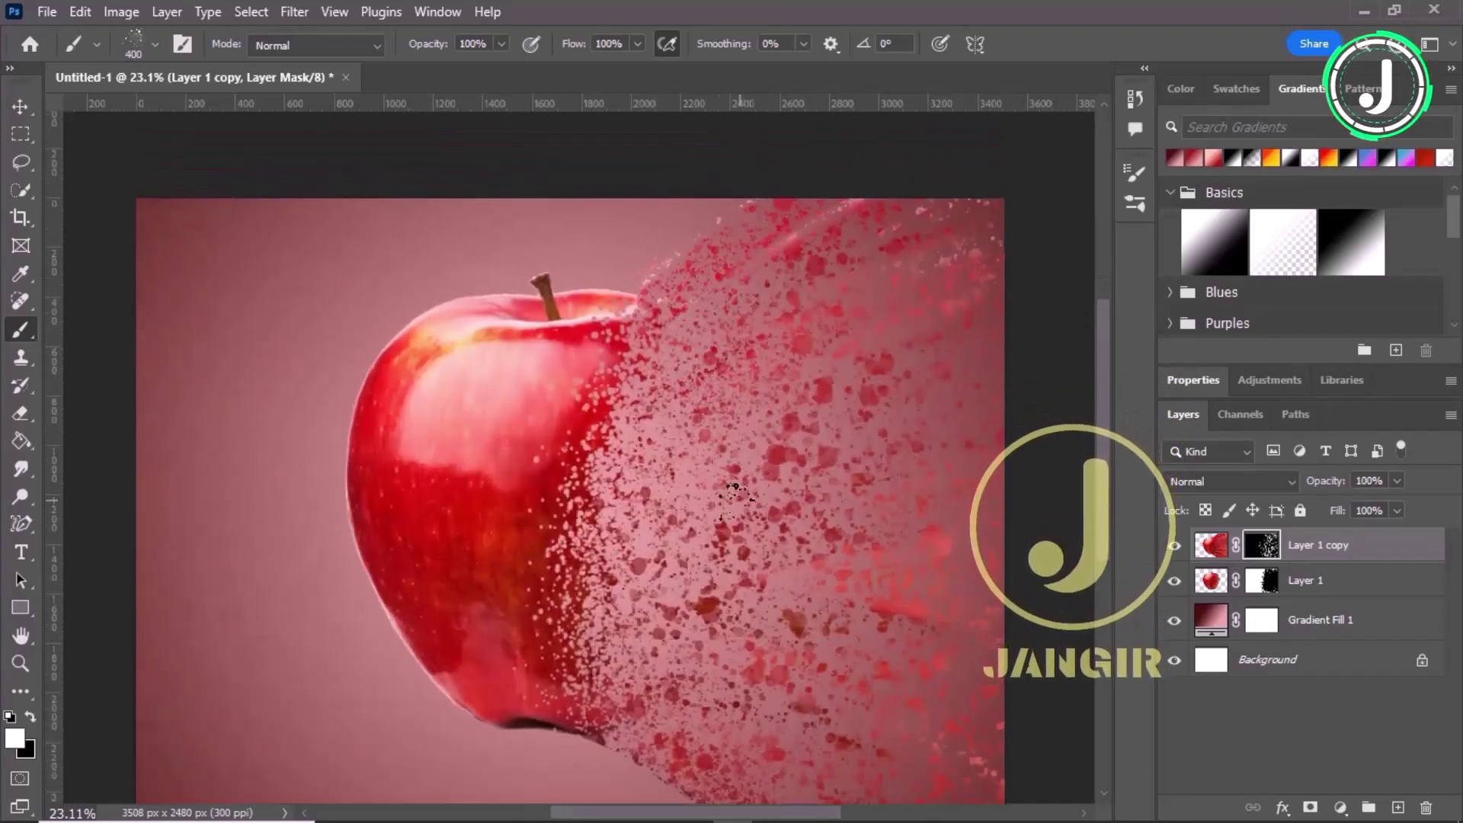
{"action": "scroll", "coordinate": [945, 568], "scroll_direction": "down", "scroll_amount": 5}
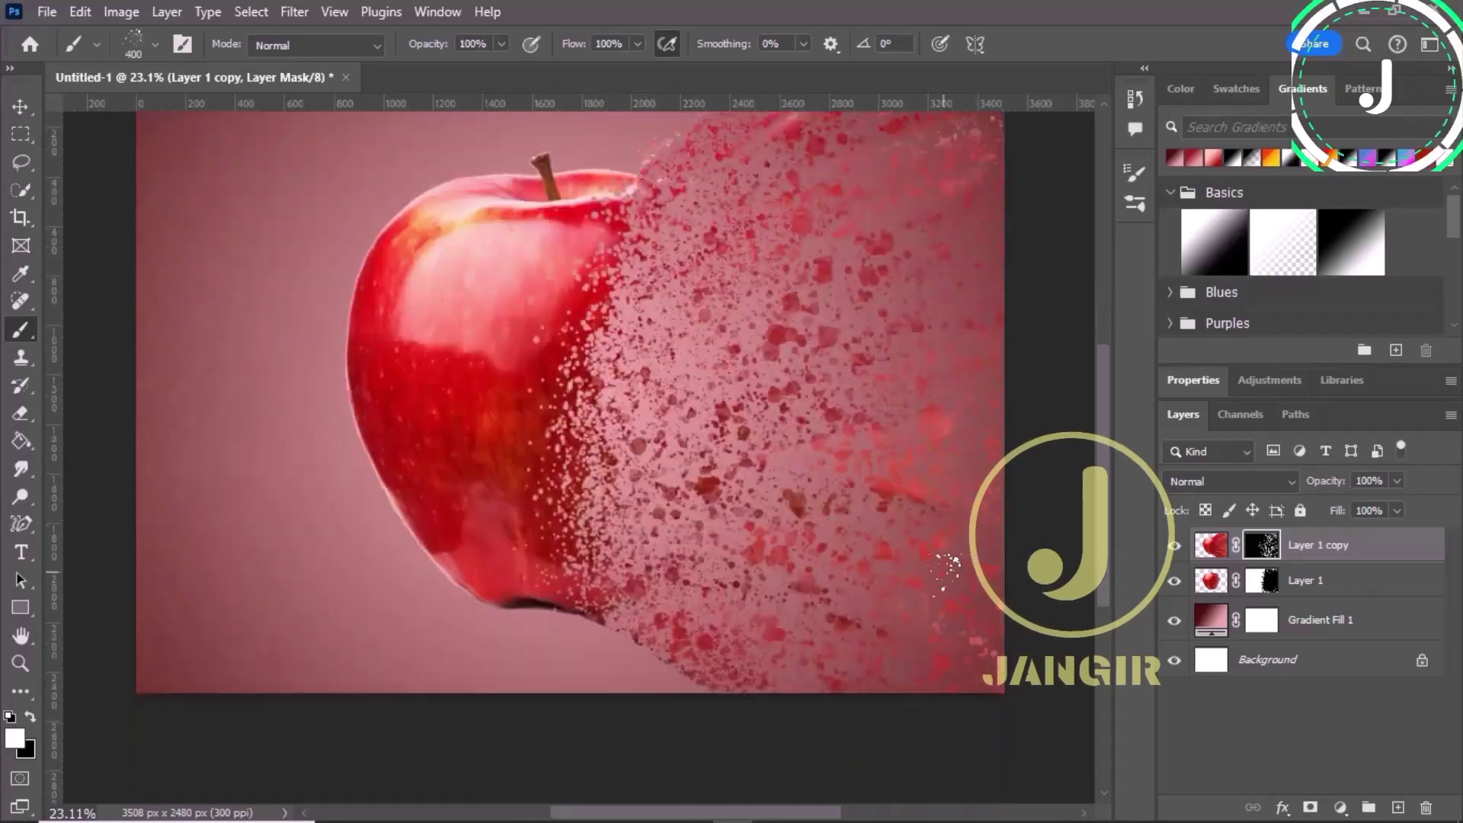
{"action": "scroll", "coordinate": [796, 496], "scroll_direction": "up", "scroll_amount": 3}
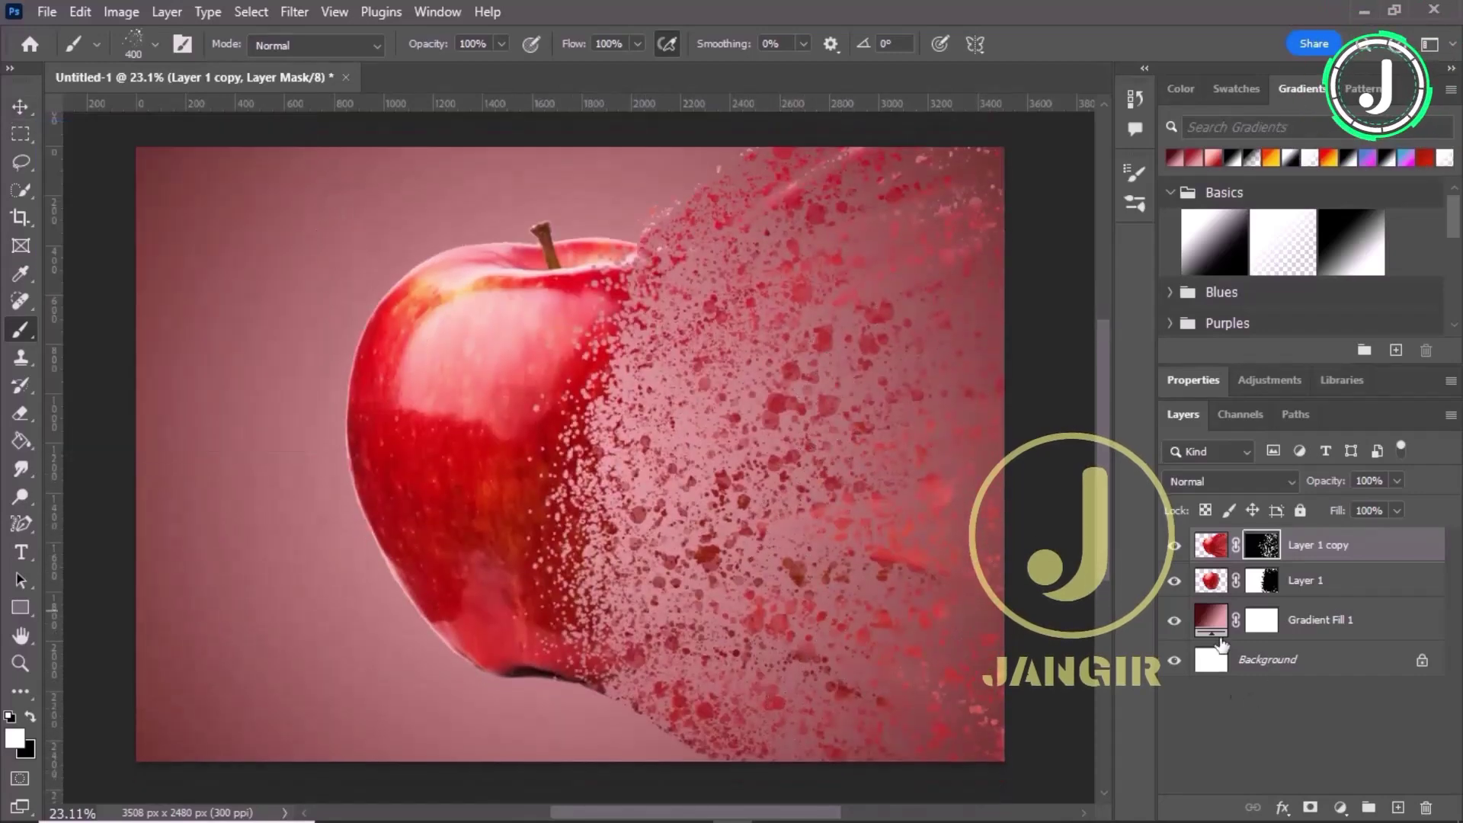
Step: Recolor the dark maroon stop of Gradient Fill 1's gradient to the light peach ffb688 sampled from the apple's upper highlight
{"action": "double_click", "coordinate": [1220, 629]}
{"action": "left_click", "coordinate": [1097, 327]}
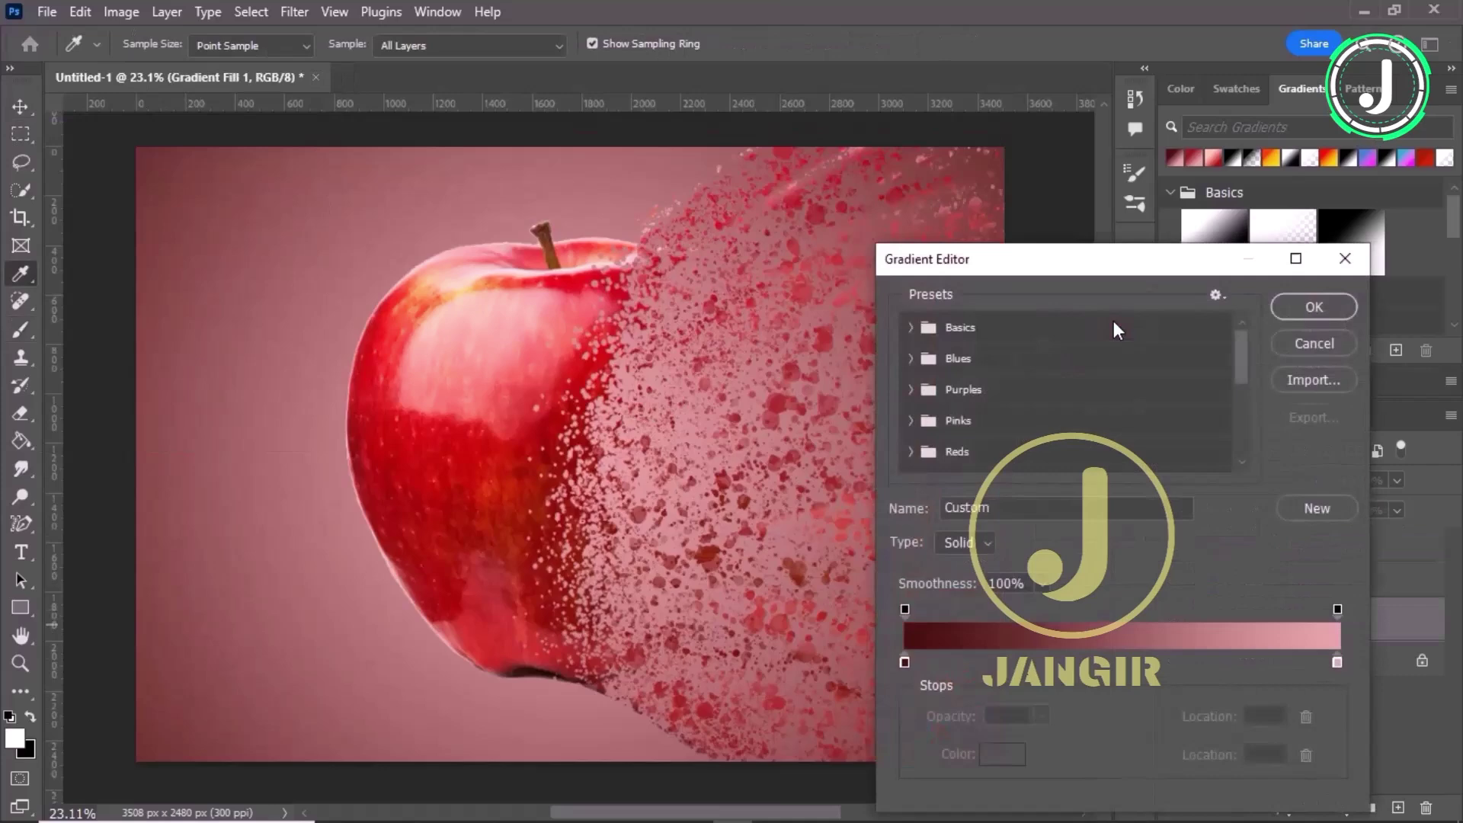
{"action": "double_click", "coordinate": [903, 660]}
{"action": "left_click", "coordinate": [427, 281]}
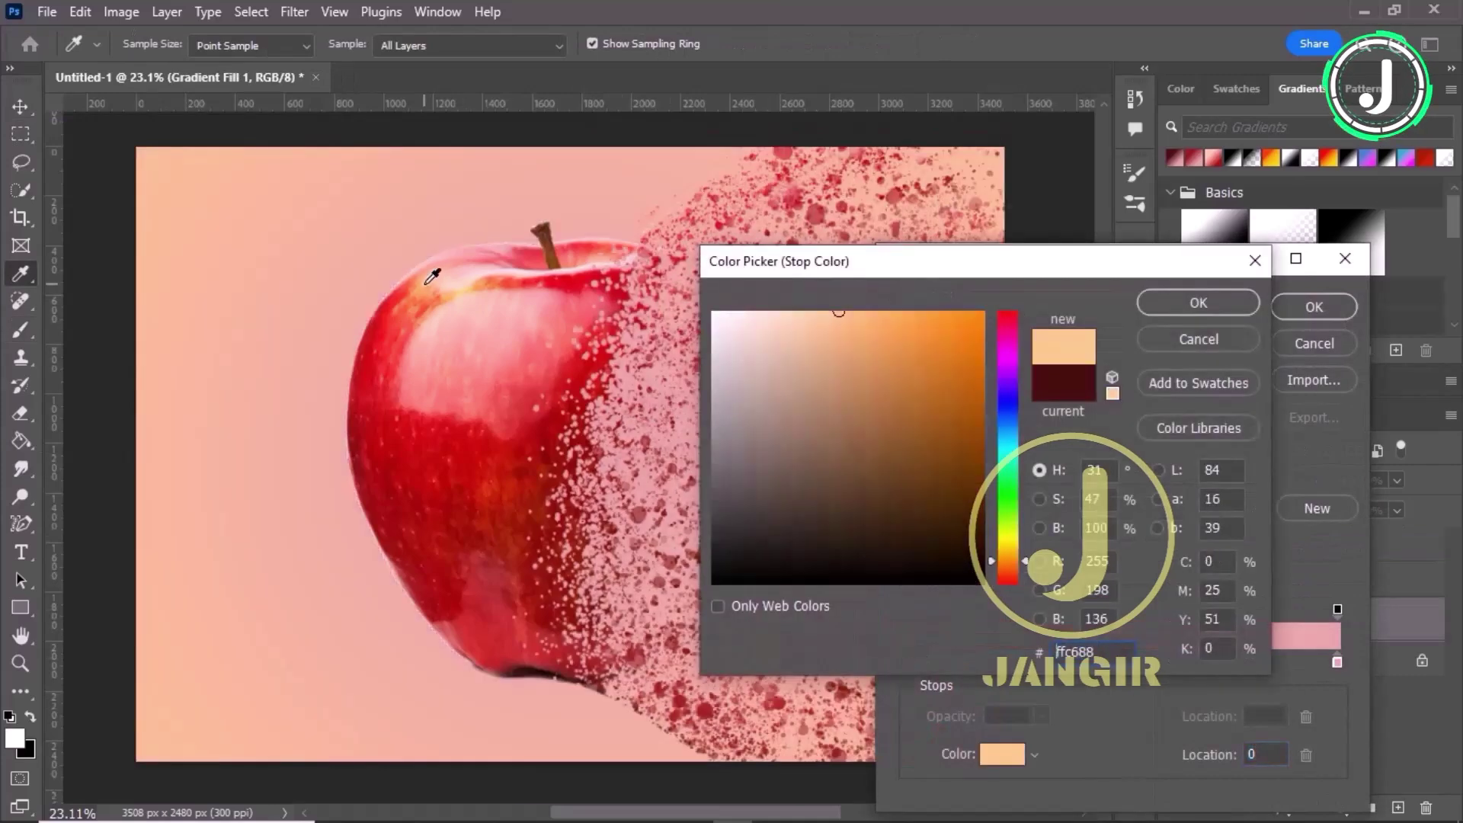
{"action": "left_click", "coordinate": [437, 284]}
{"action": "left_click", "coordinate": [456, 285]}
{"action": "left_click", "coordinate": [431, 284]}
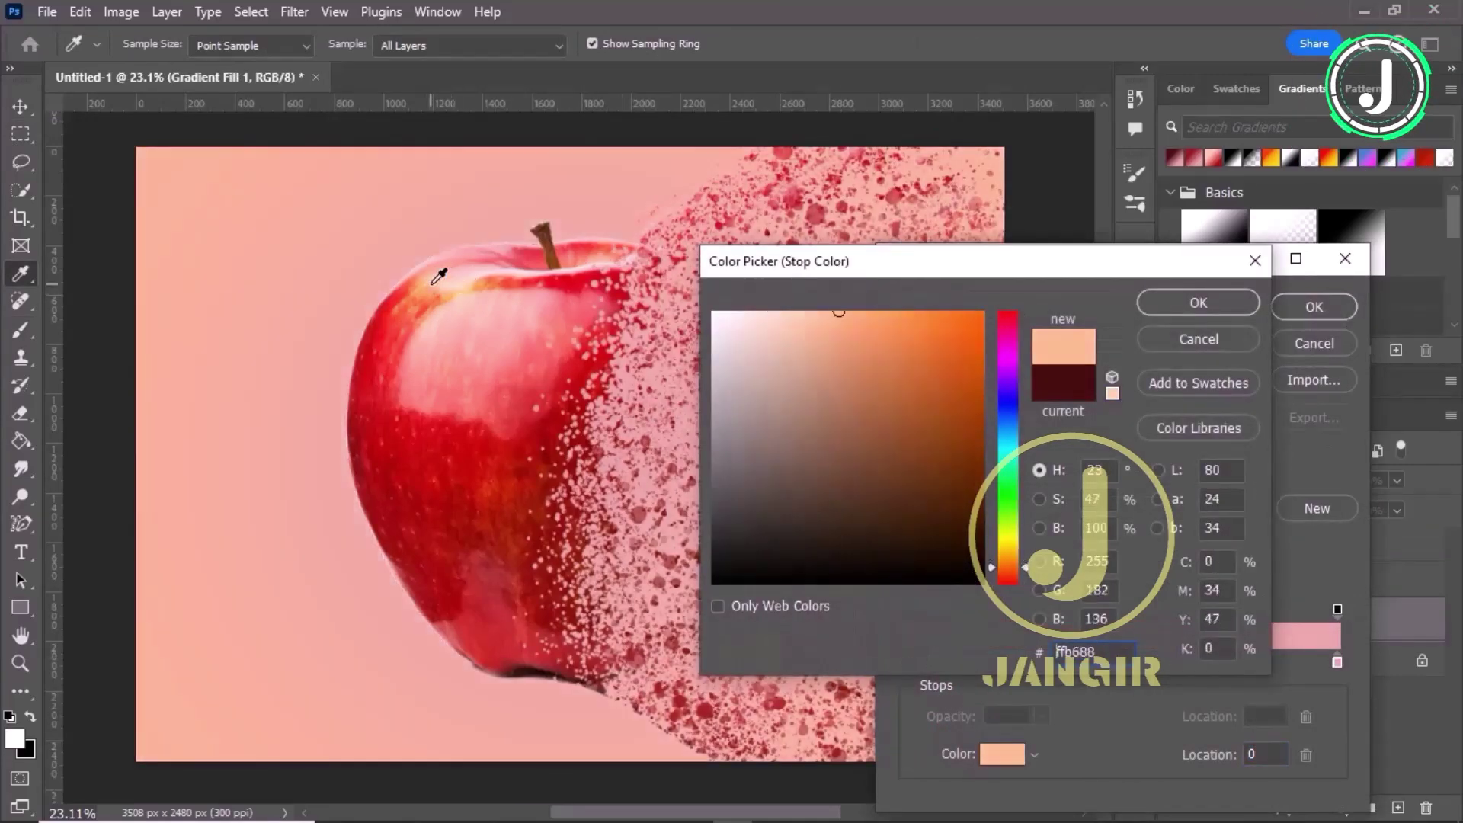
{"action": "left_click", "coordinate": [1175, 301]}
{"action": "left_click", "coordinate": [1315, 308]}
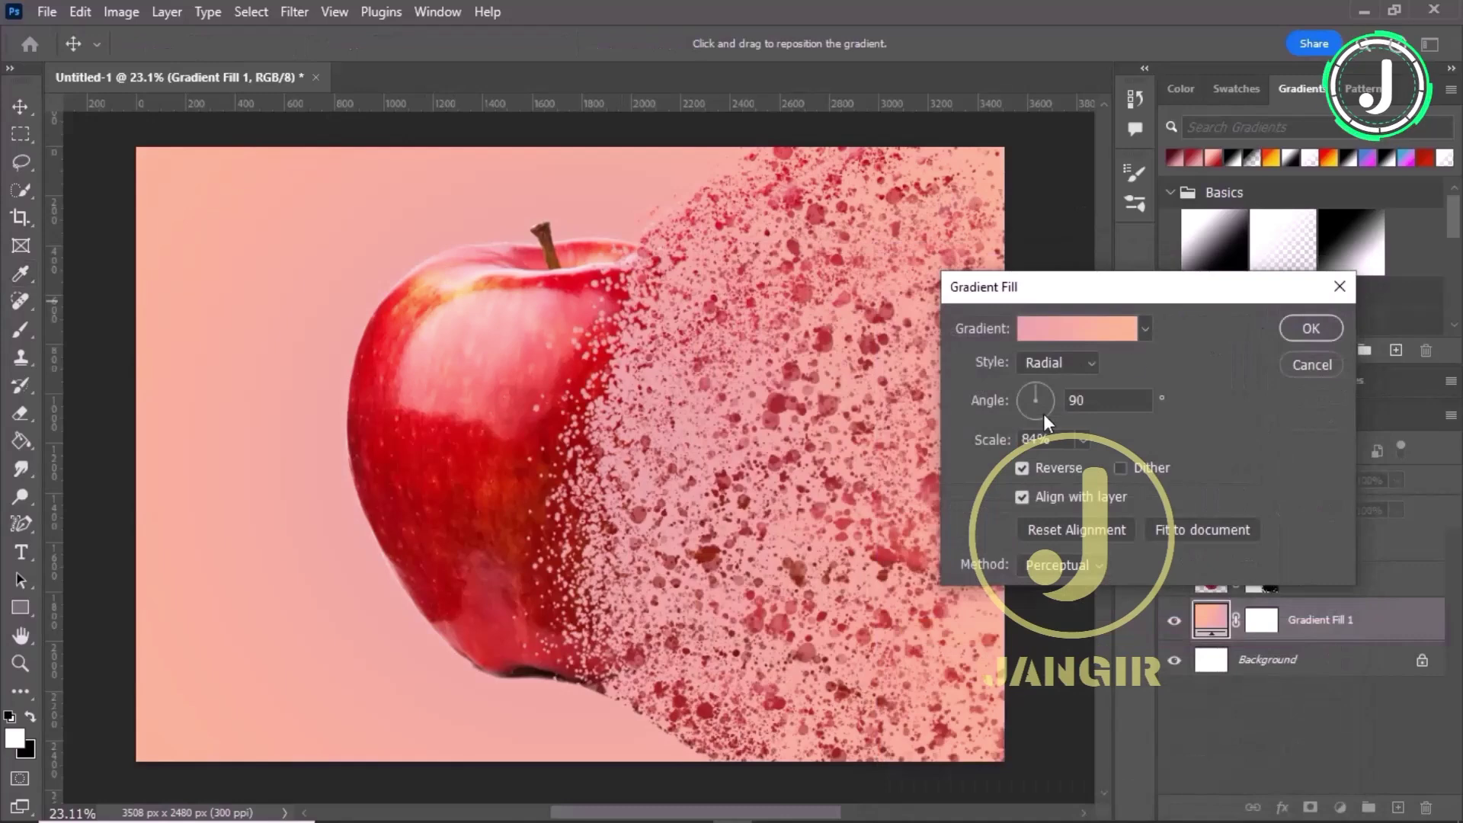
Step: Reopen Gradient Fill 1's gradient for editing and bring up the color of its pink stop at location 100
{"action": "left_click", "coordinate": [1039, 327]}
{"action": "left_click", "coordinate": [1338, 663]}
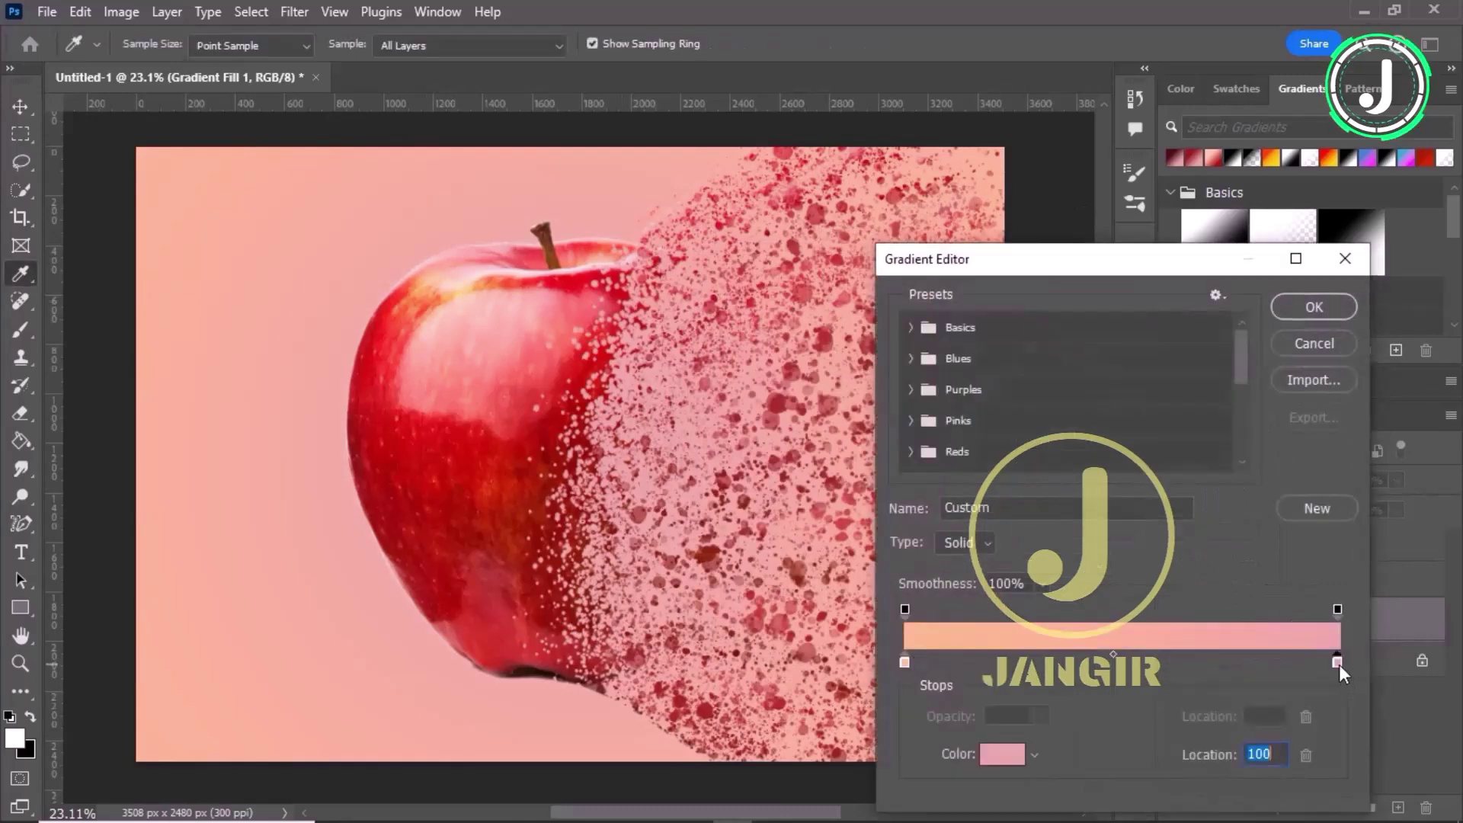
{"action": "left_click", "coordinate": [1003, 754]}
Step: Try out red, peach and brown colors sampled from the apple and its stem for the gradient's pink stop
{"action": "left_click", "coordinate": [468, 451]}
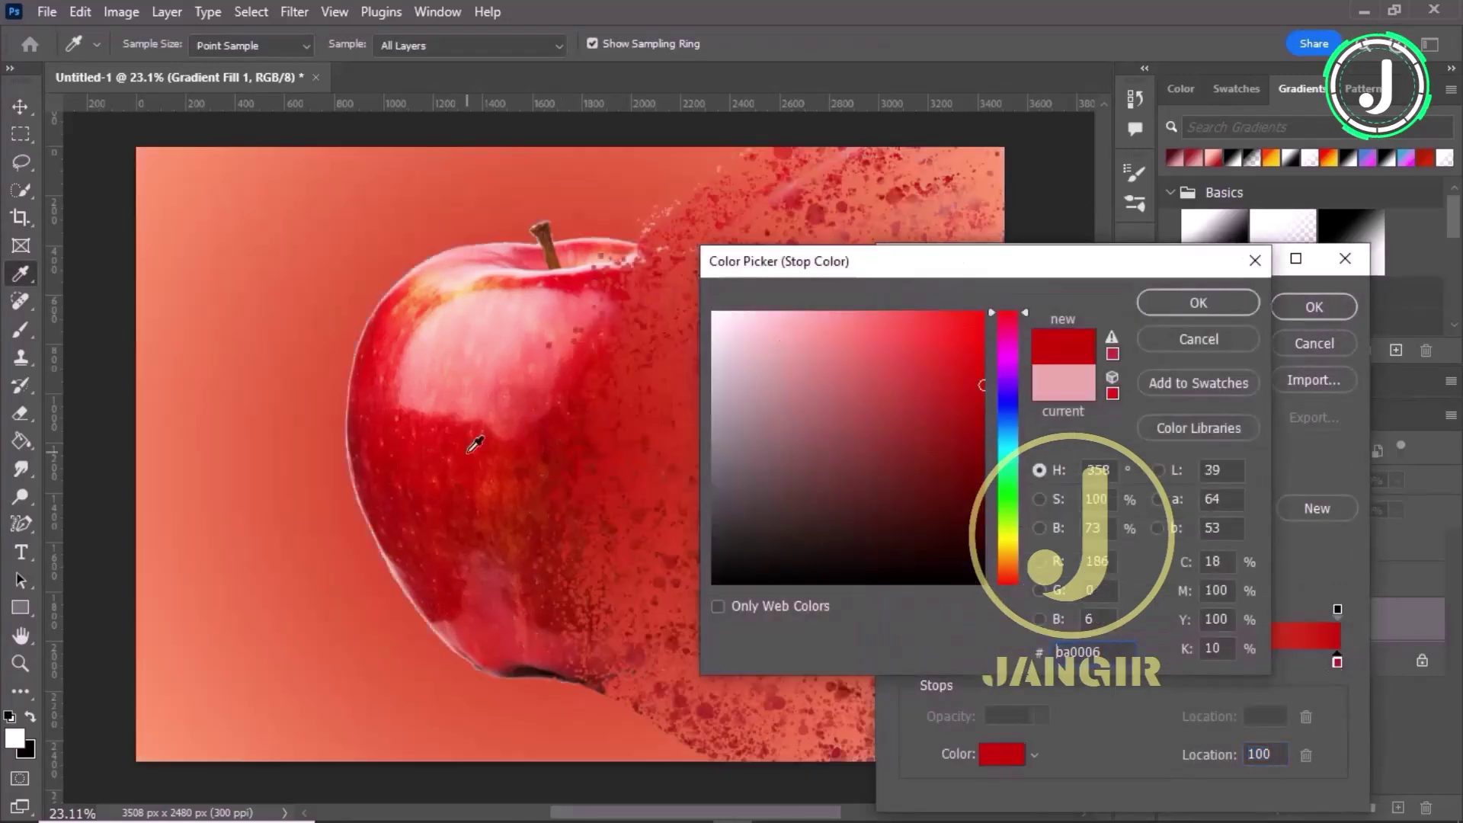
{"action": "left_click_drag", "start_coordinate": [806, 270], "coordinate": [999, 313]}
{"action": "left_click", "coordinate": [436, 279]}
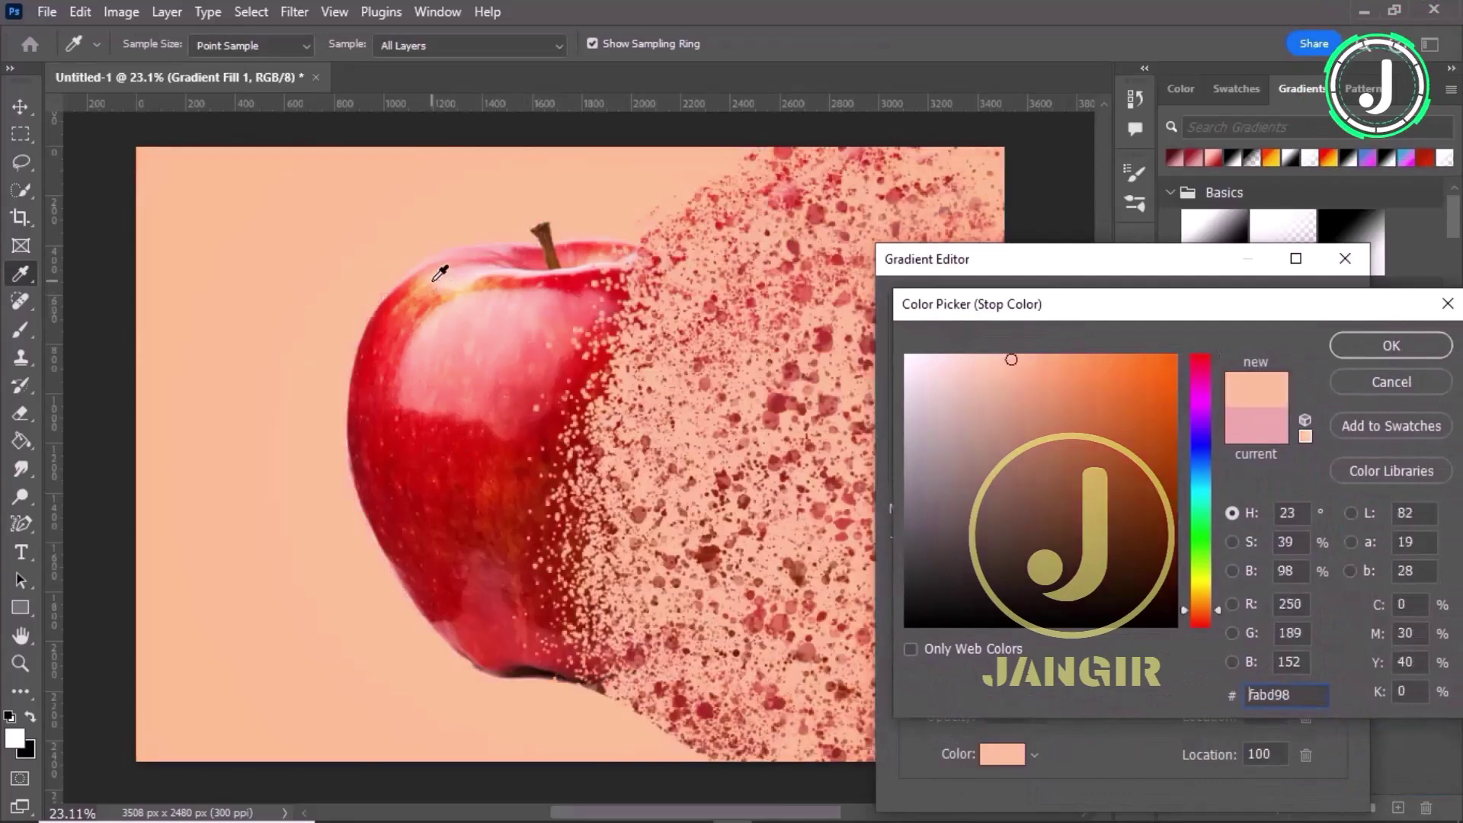
{"action": "left_click", "coordinate": [547, 227]}
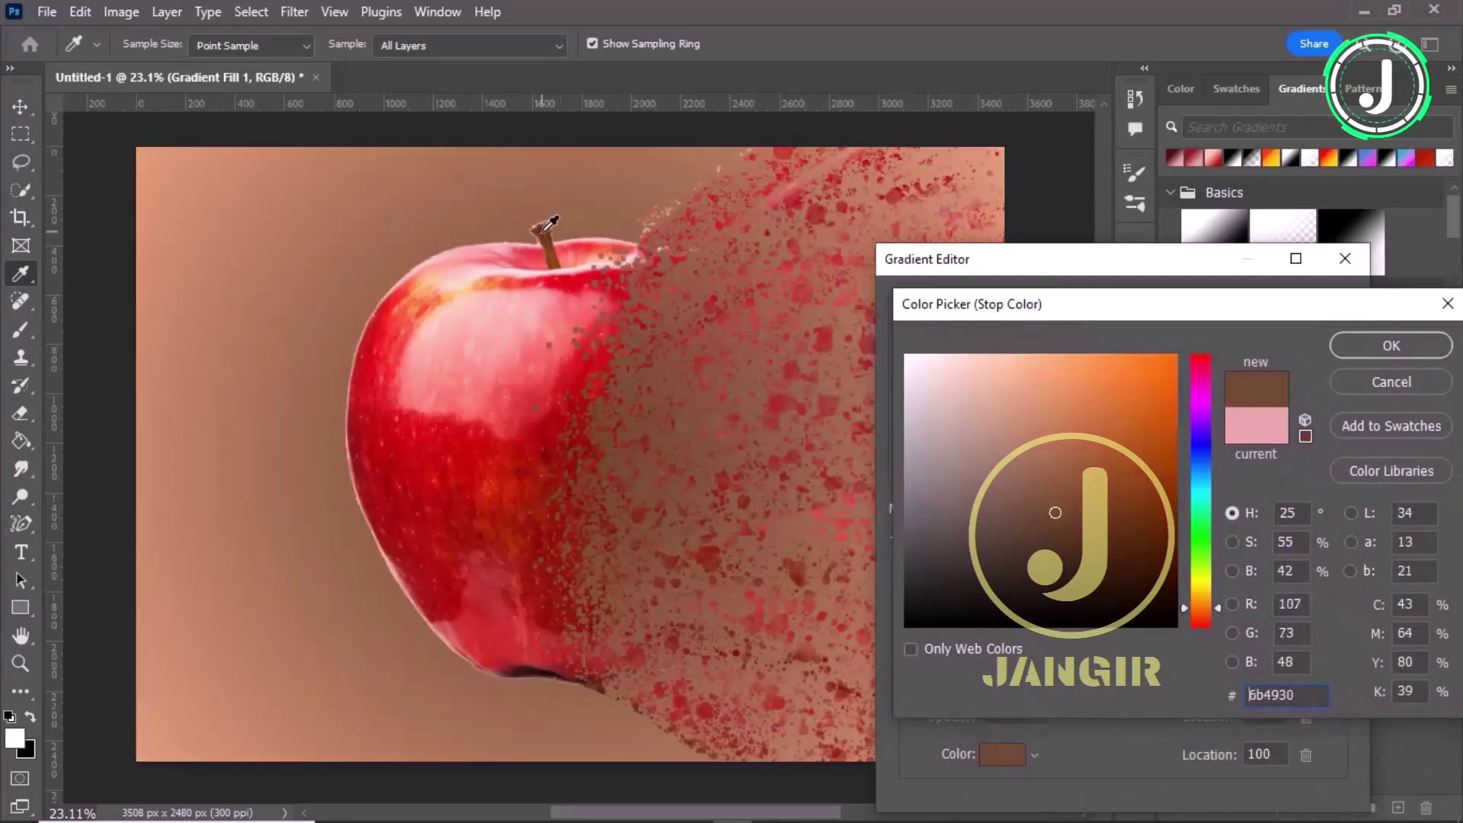
{"action": "left_click_drag", "start_coordinate": [1001, 302], "coordinate": [994, 318]}
Step: Set the gradient's stop at location 100 to a very pale pink and apply the edited gradient to Gradient Fill 1
{"action": "left_click_drag", "start_coordinate": [562, 287], "coordinate": [497, 263]}
{"action": "left_click_drag", "start_coordinate": [1029, 338], "coordinate": [783, 340]}
{"action": "left_click", "coordinate": [1136, 376]}
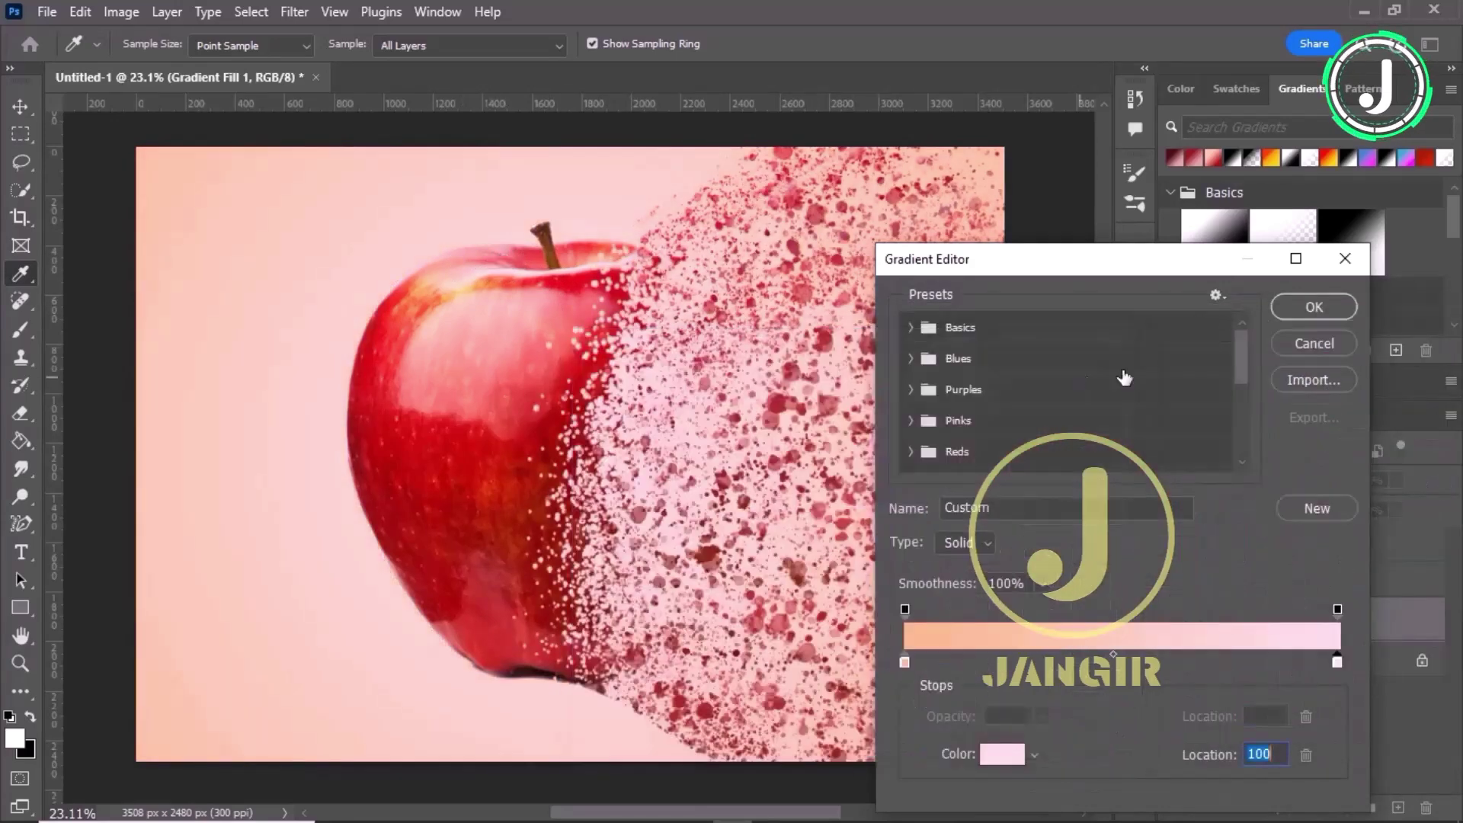
{"action": "left_click", "coordinate": [1307, 305]}
{"action": "left_click", "coordinate": [1299, 322]}
Step: Target Layer 1's layer mask and make white the foreground color for restoring parts of the apple
{"action": "scroll", "coordinate": [950, 434], "scroll_direction": "up", "scroll_amount": 2}
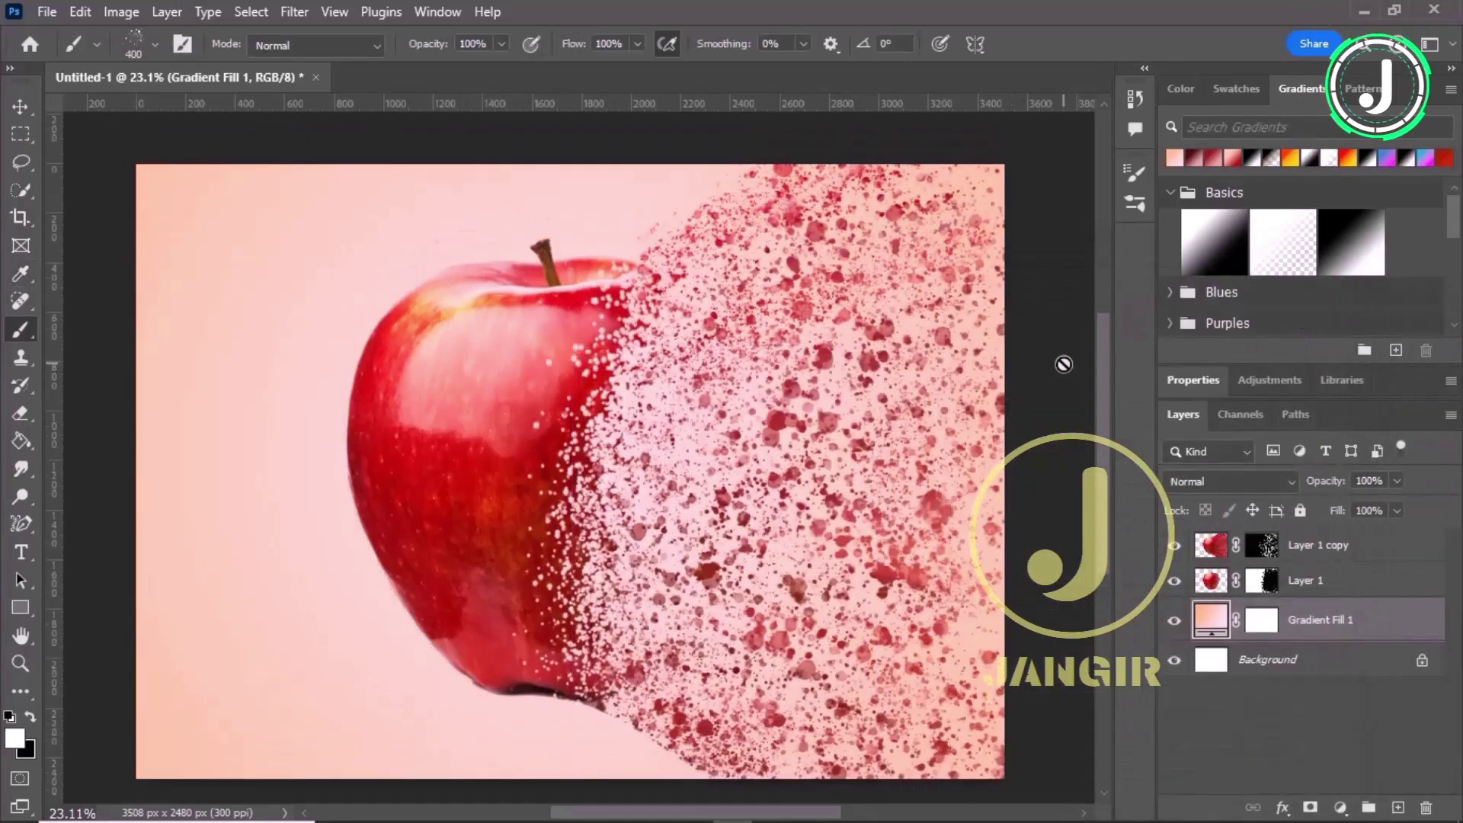
{"action": "scroll", "coordinate": [1061, 366], "scroll_direction": "up", "scroll_amount": 2}
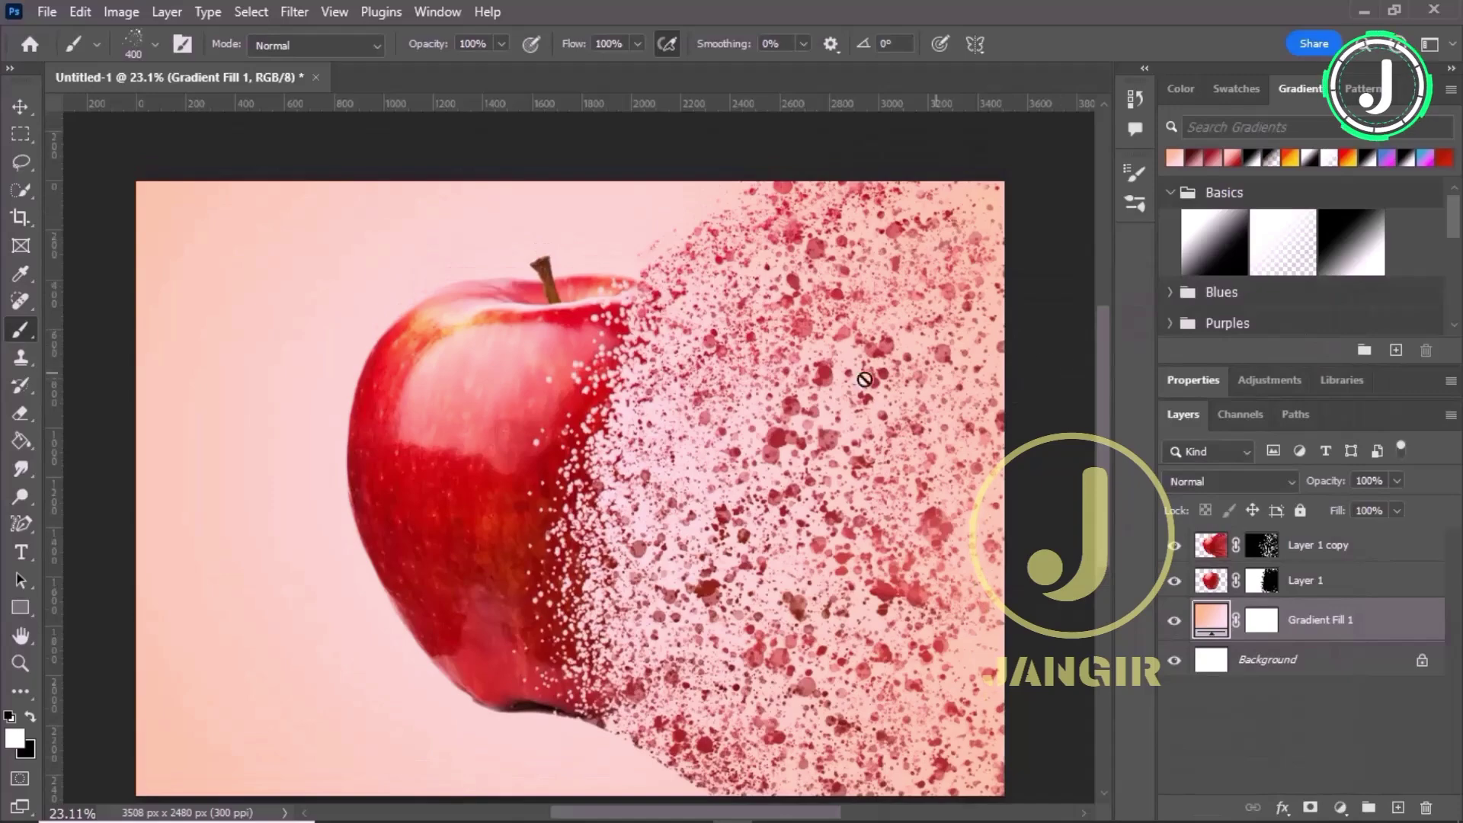
{"action": "left_click", "coordinate": [1261, 545]}
{"action": "scroll", "coordinate": [1257, 560], "scroll_direction": "up", "scroll_amount": 3}
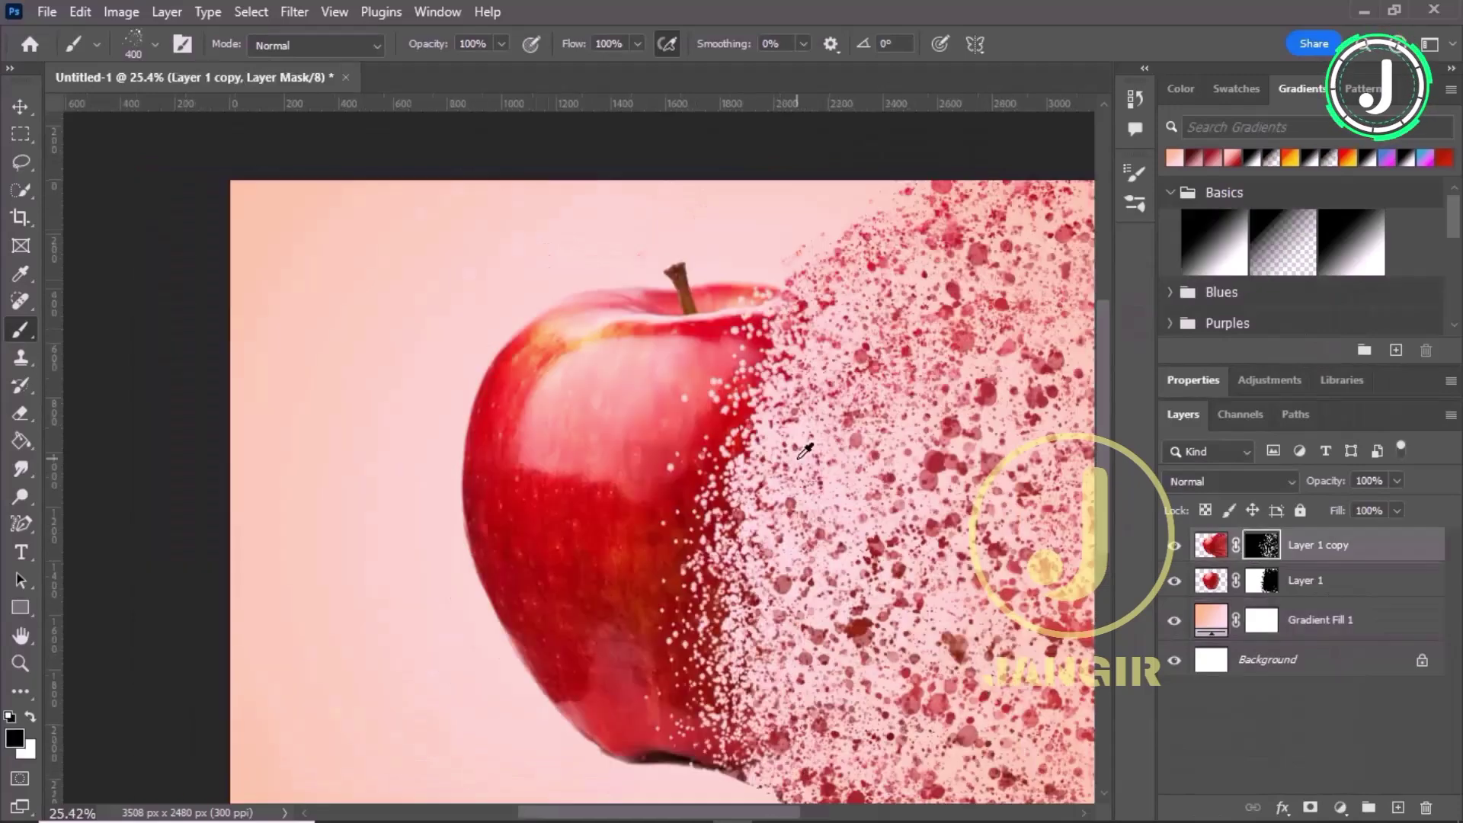
{"action": "key", "text": "x"}
{"action": "left_click", "coordinate": [1263, 582]}
{"action": "scroll", "coordinate": [671, 457], "scroll_direction": "up", "scroll_amount": 3}
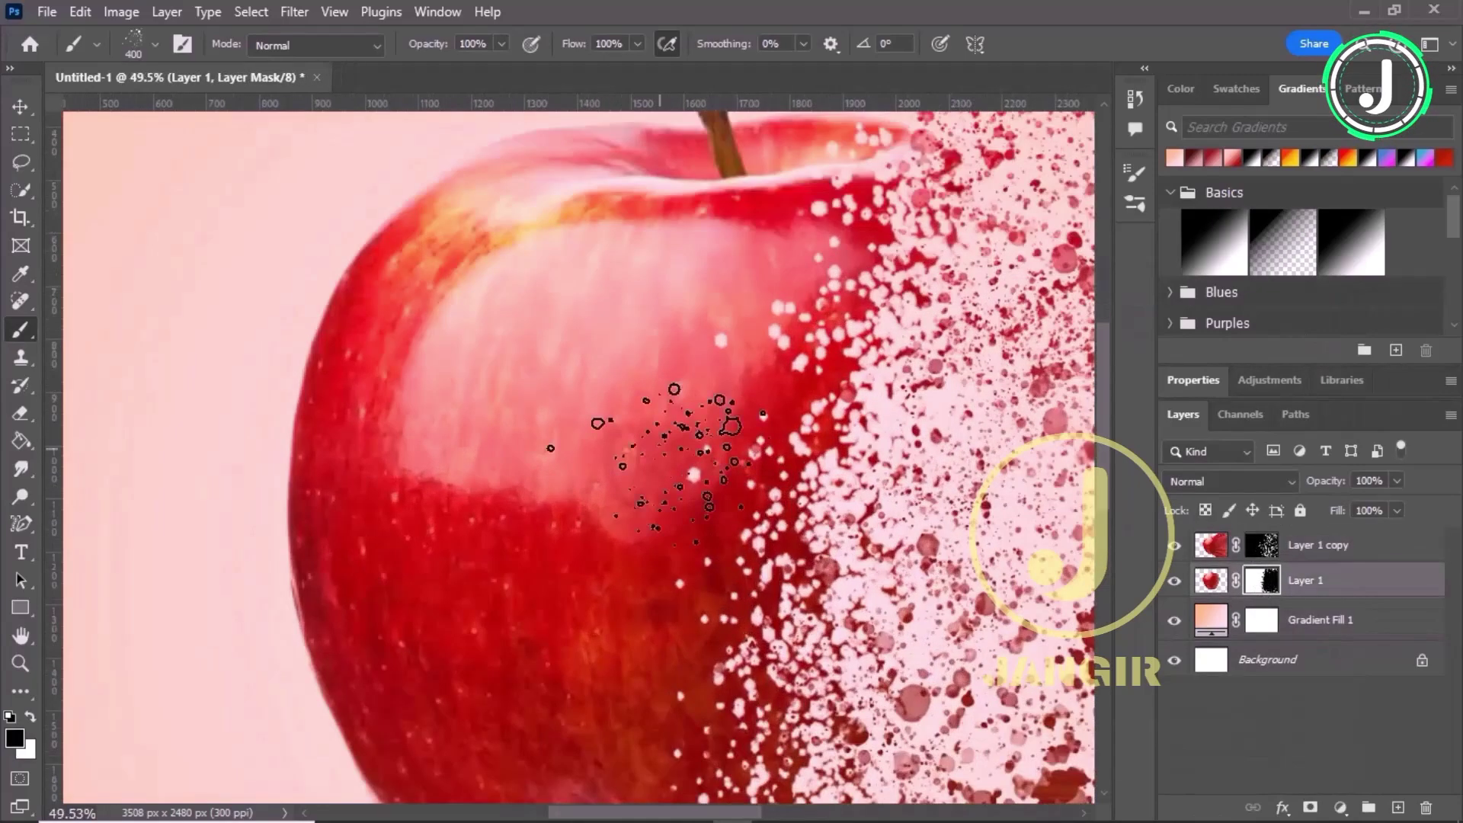
{"action": "left_click", "coordinate": [29, 716]}
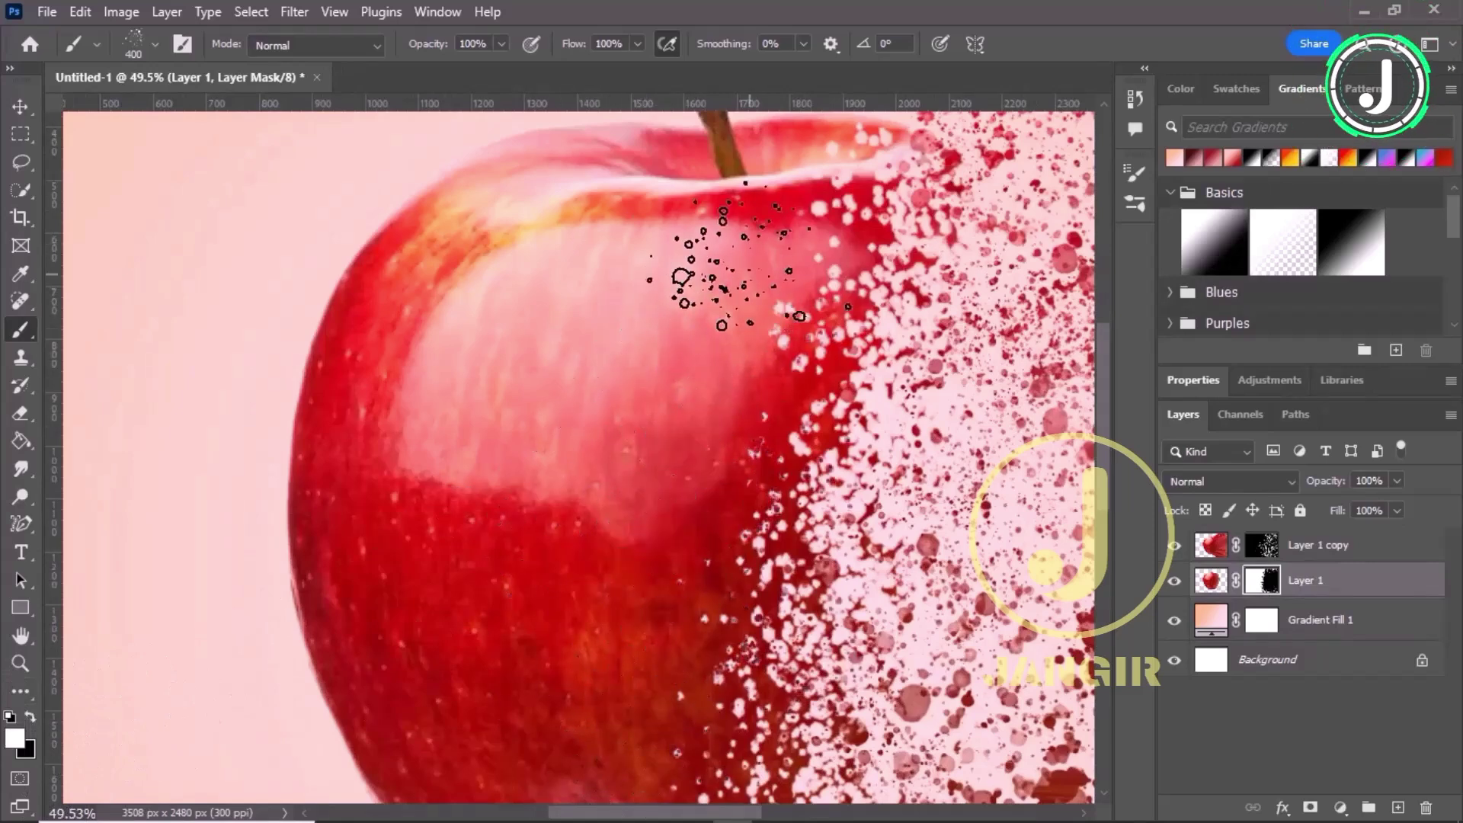
Step: Replace the spatter brush with the Hard Round brush from the General Brushes, at 400 px
{"action": "left_click", "coordinate": [134, 42]}
{"action": "scroll", "coordinate": [93, 316], "scroll_direction": "up", "scroll_amount": 5}
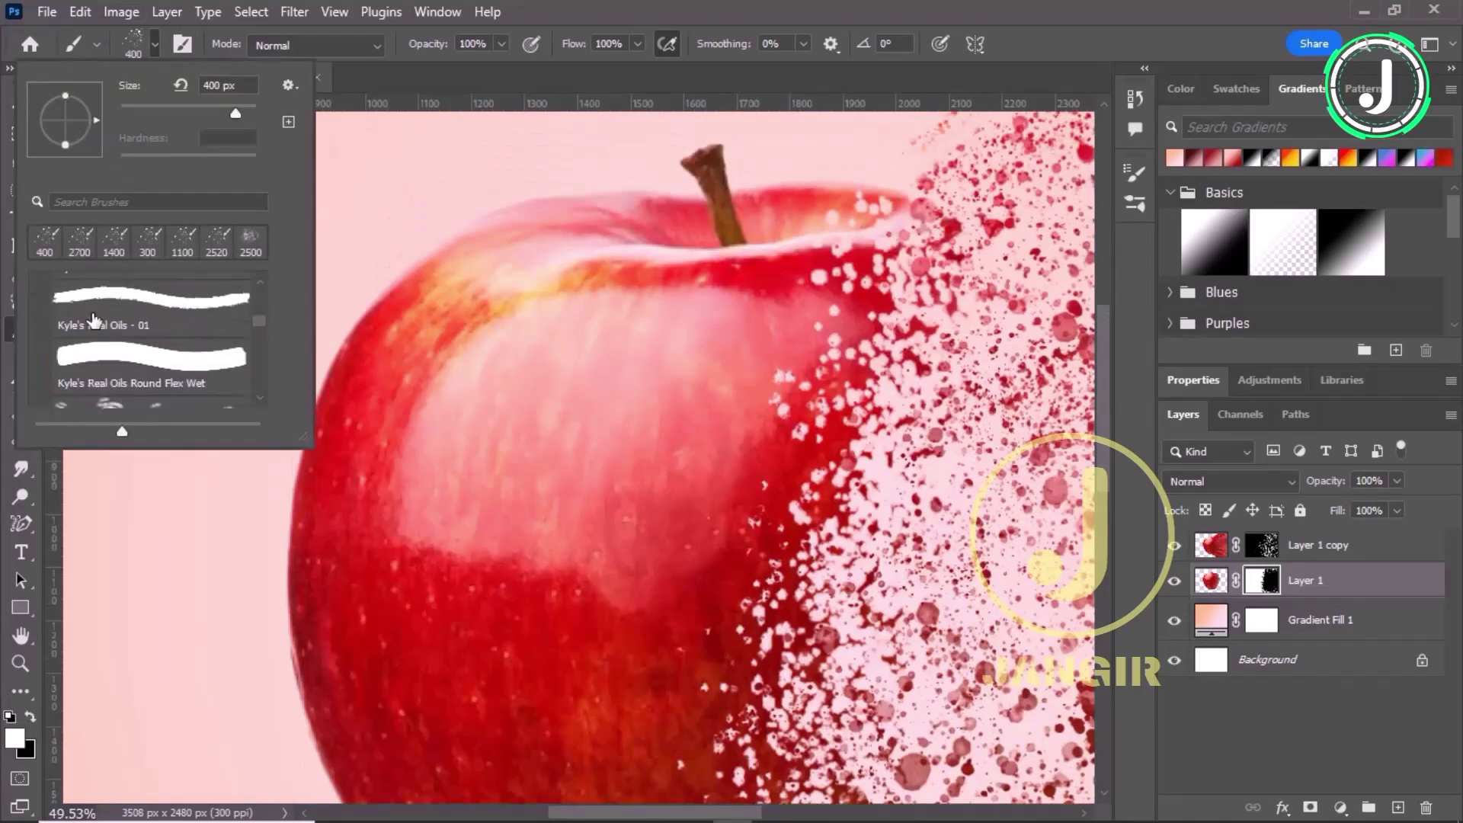
{"action": "scroll", "coordinate": [94, 316], "scroll_direction": "up", "scroll_amount": 3}
{"action": "left_click", "coordinate": [177, 373]}
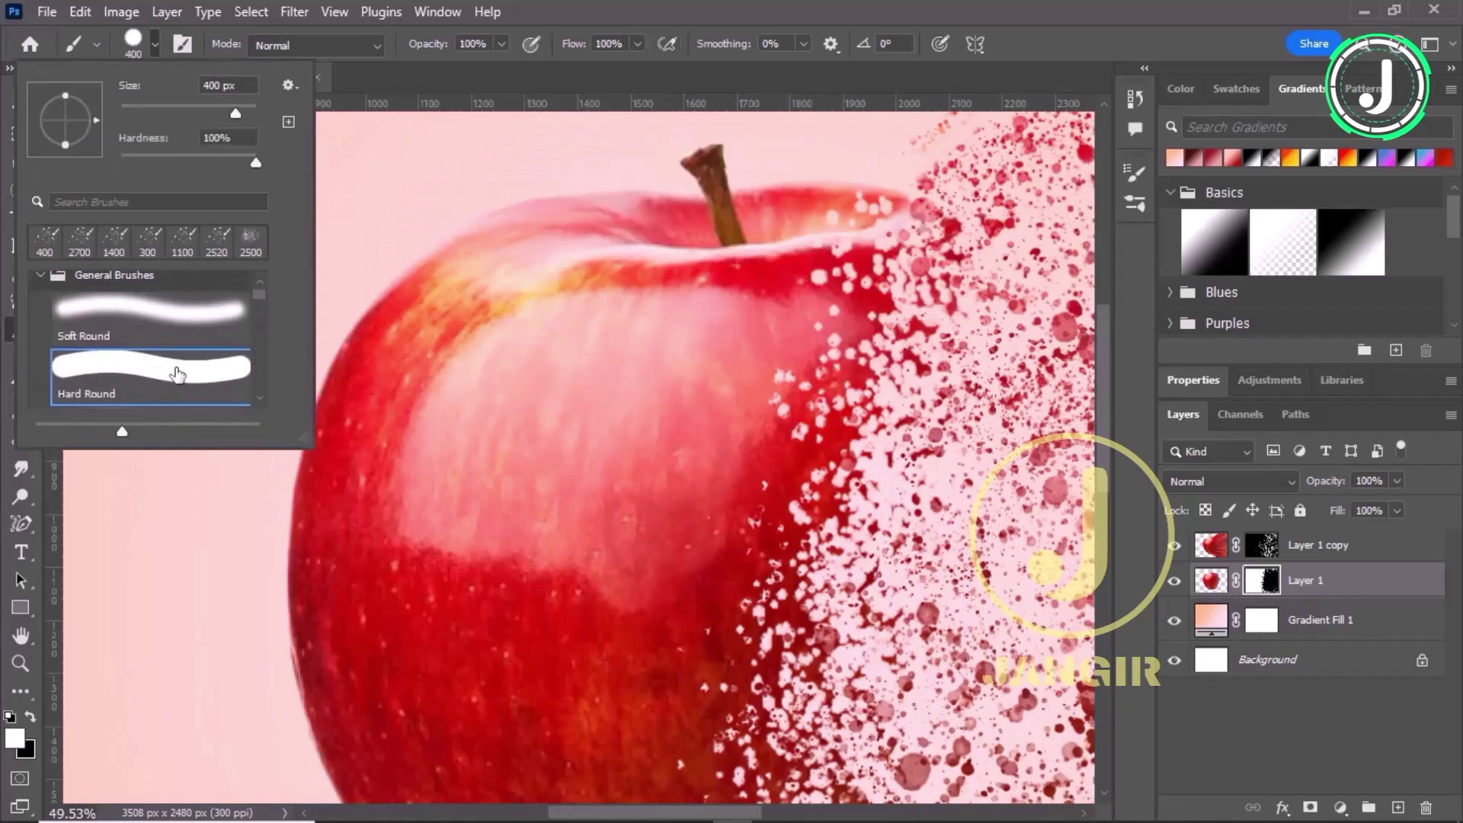
Step: Paint white on Layer 1's mask to fill the stray holes in the apple's body along the dispersing edge, from top to base
{"action": "left_click_drag", "start_coordinate": [728, 377], "coordinate": [761, 314]}
{"action": "scroll", "coordinate": [739, 328], "scroll_direction": "down", "scroll_amount": 3}
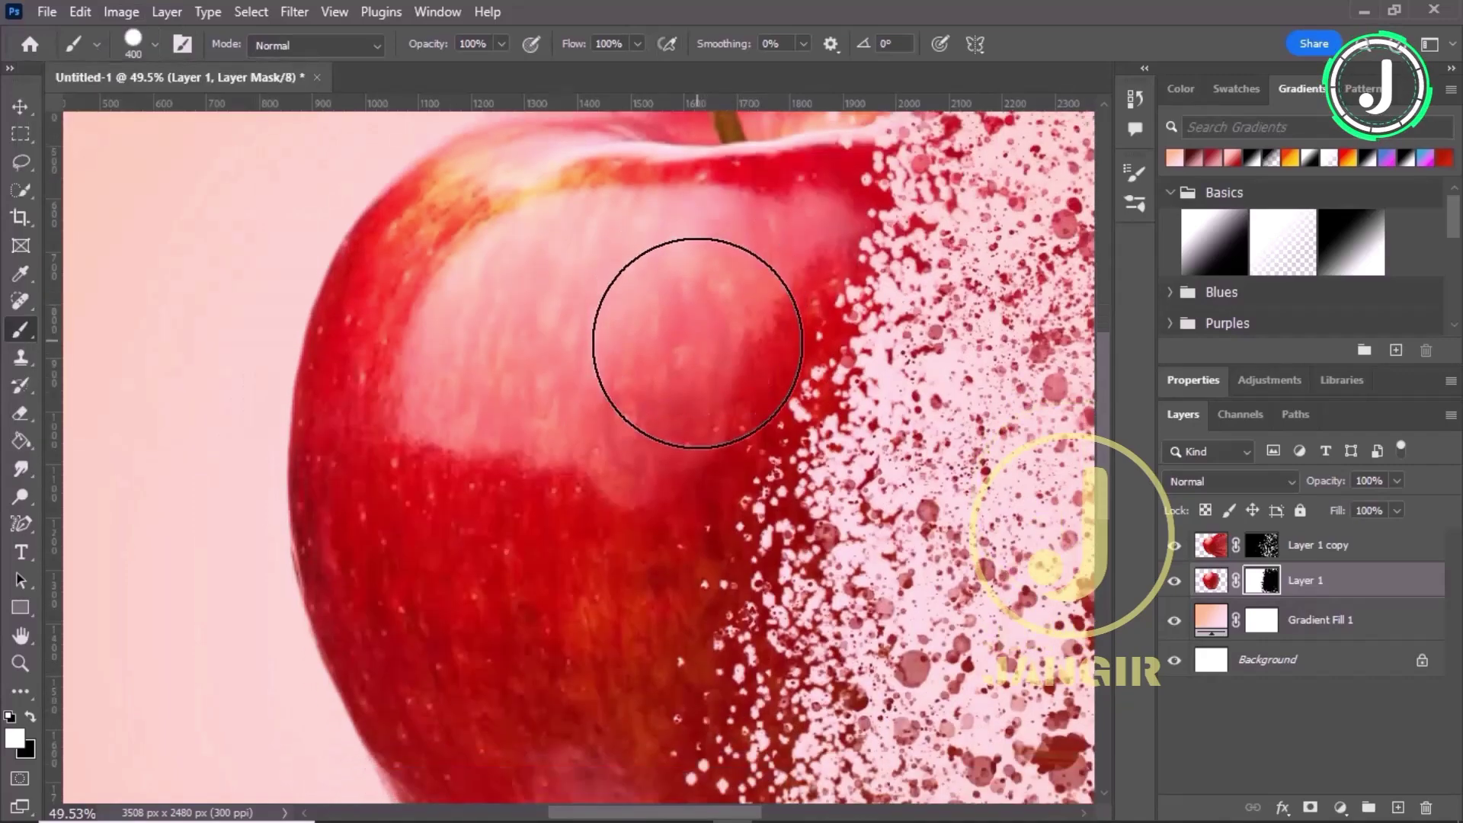
{"action": "scroll", "coordinate": [616, 618], "scroll_direction": "down", "scroll_amount": 3}
{"action": "scroll", "coordinate": [597, 588], "scroll_direction": "down", "scroll_amount": 2}
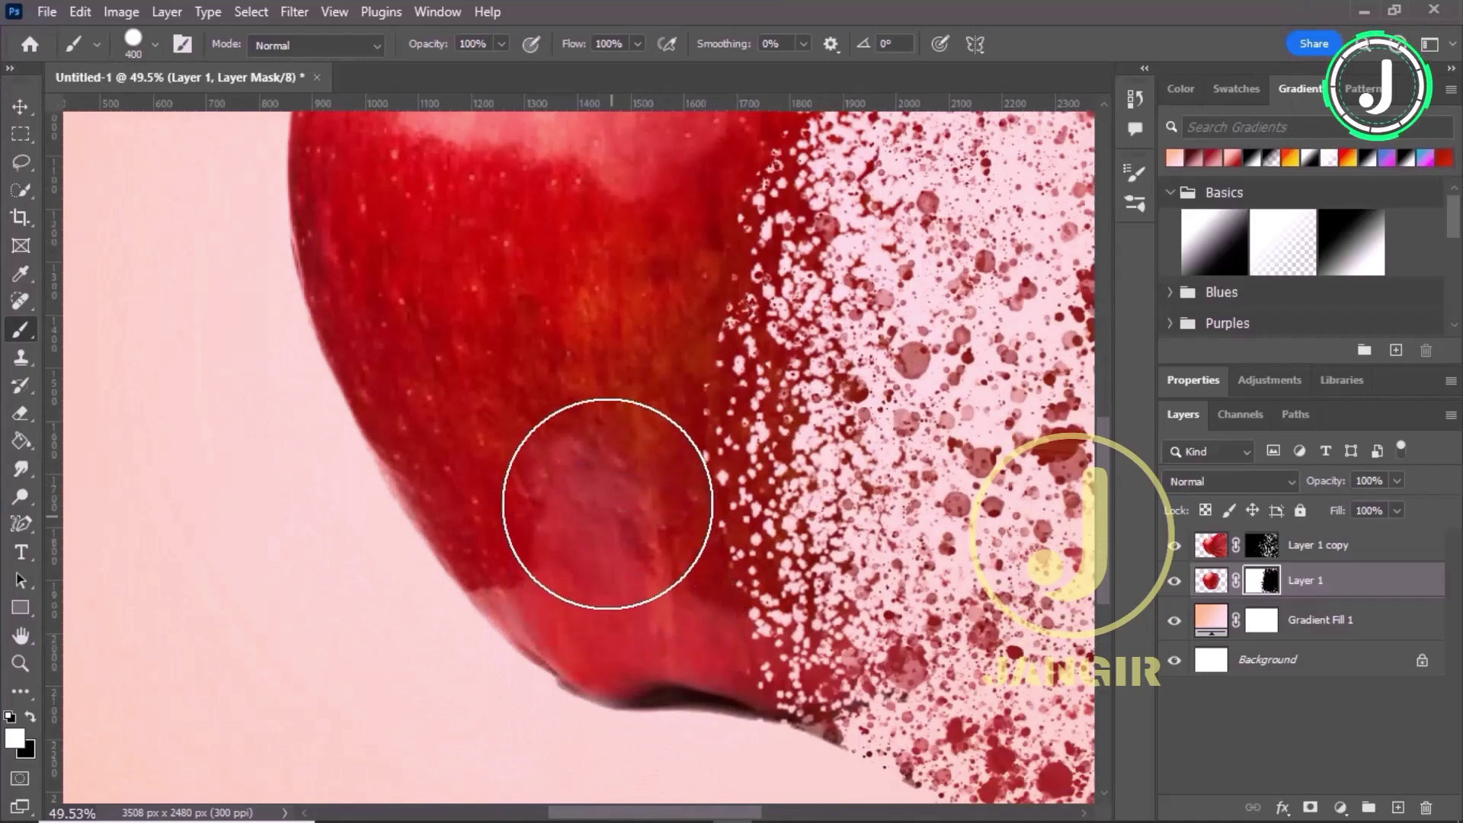
{"action": "scroll", "coordinate": [567, 490], "scroll_direction": "up", "scroll_amount": 1}
{"action": "scroll", "coordinate": [567, 491], "scroll_direction": "up", "scroll_amount": 10}
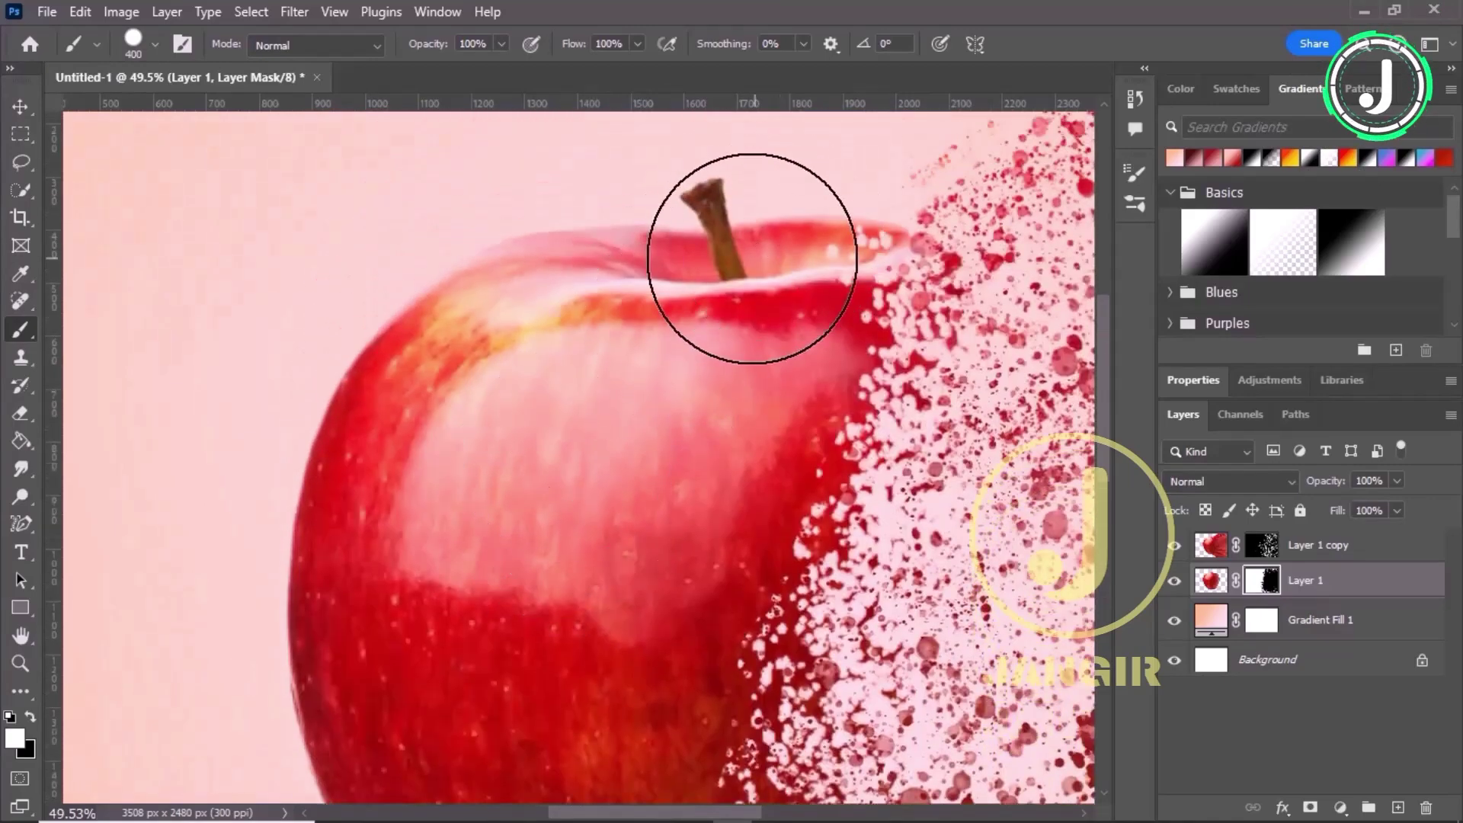
{"action": "scroll", "coordinate": [720, 259], "scroll_direction": "up", "scroll_amount": 1}
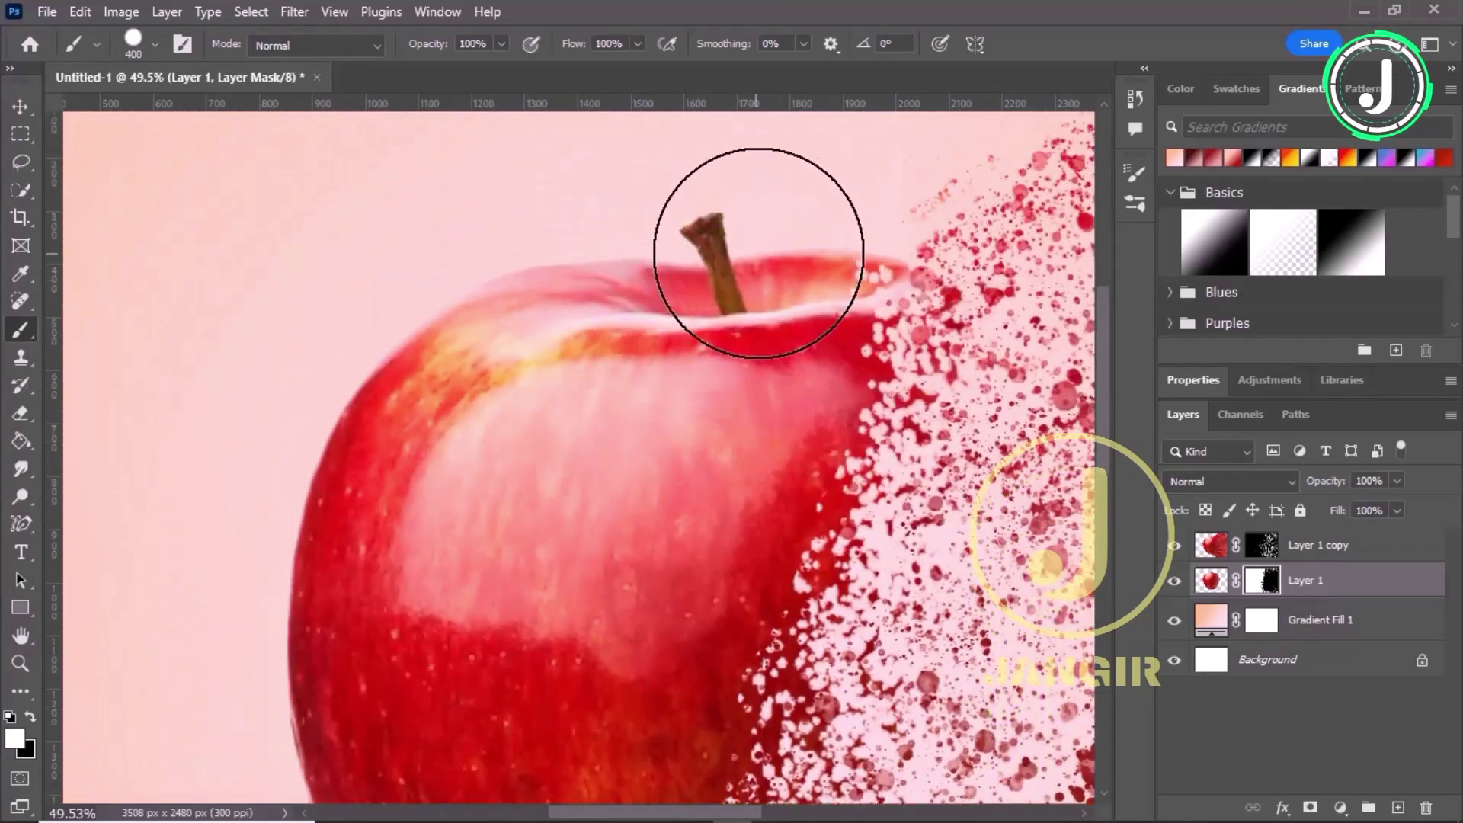
{"action": "scroll", "coordinate": [785, 234], "scroll_direction": "down", "scroll_amount": 1}
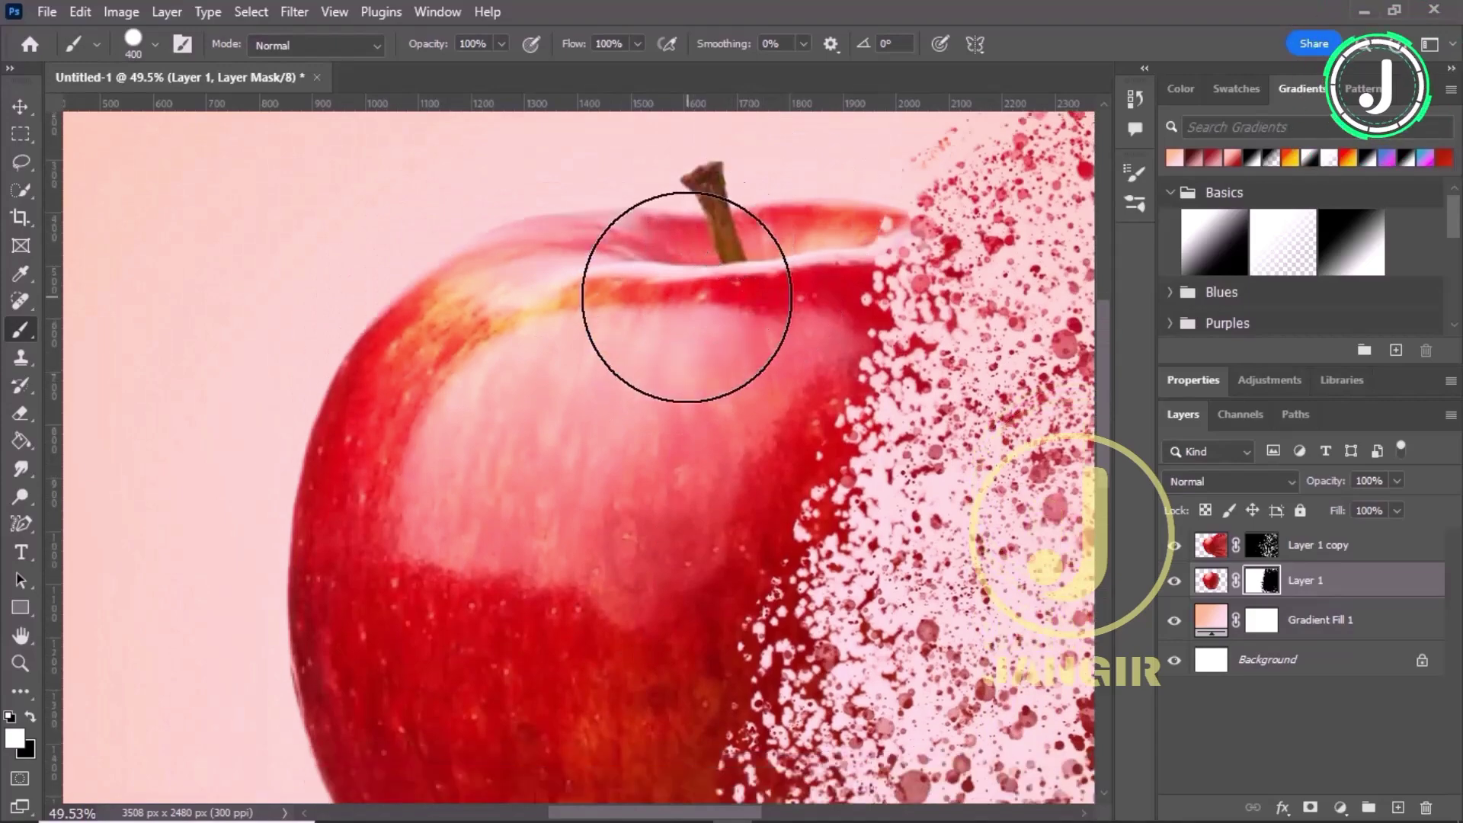
{"action": "scroll", "coordinate": [506, 425], "scroll_direction": "down", "scroll_amount": 5}
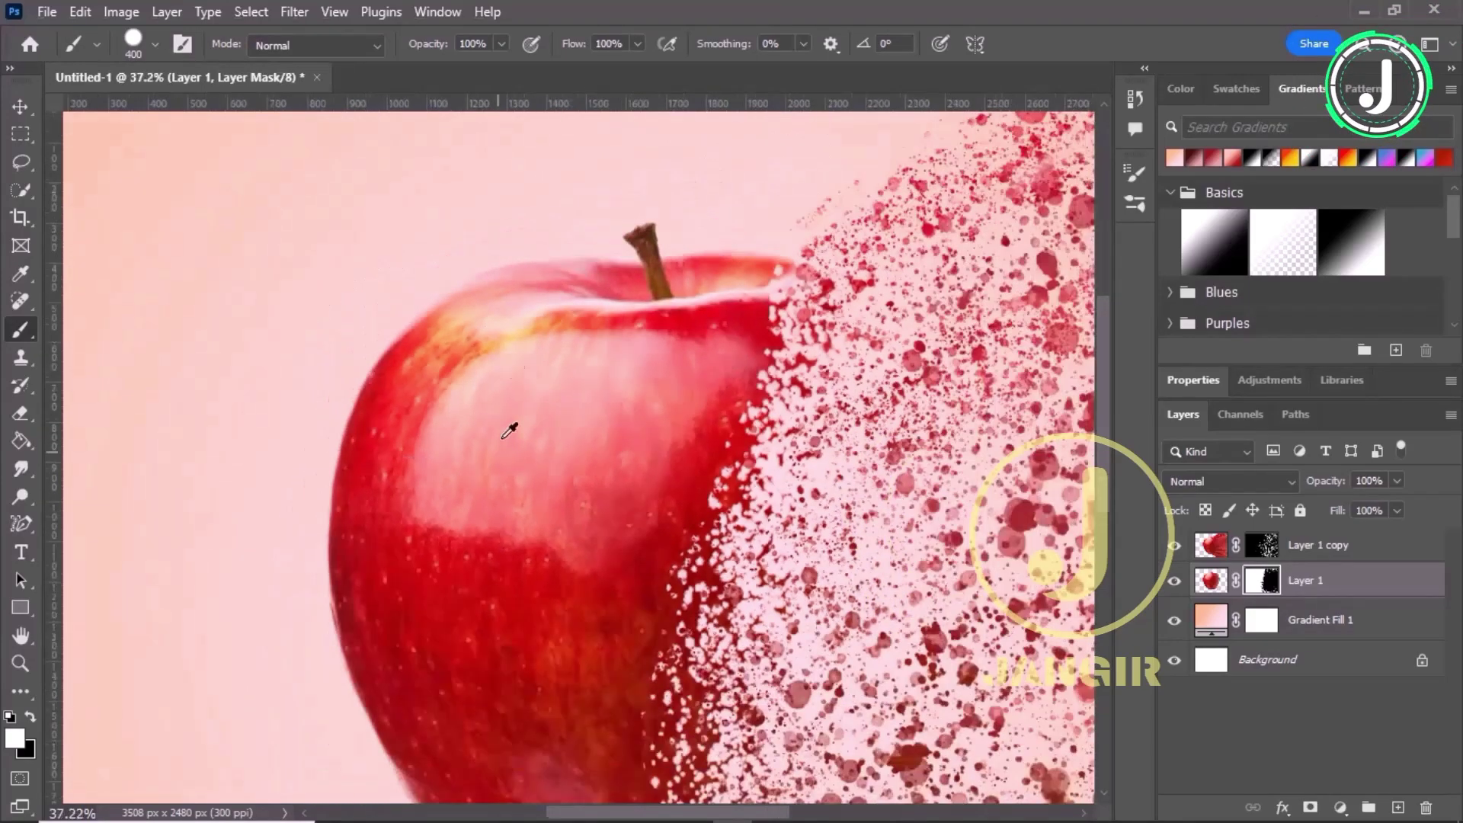
{"action": "scroll", "coordinate": [715, 568], "scroll_direction": "up", "scroll_amount": 1}
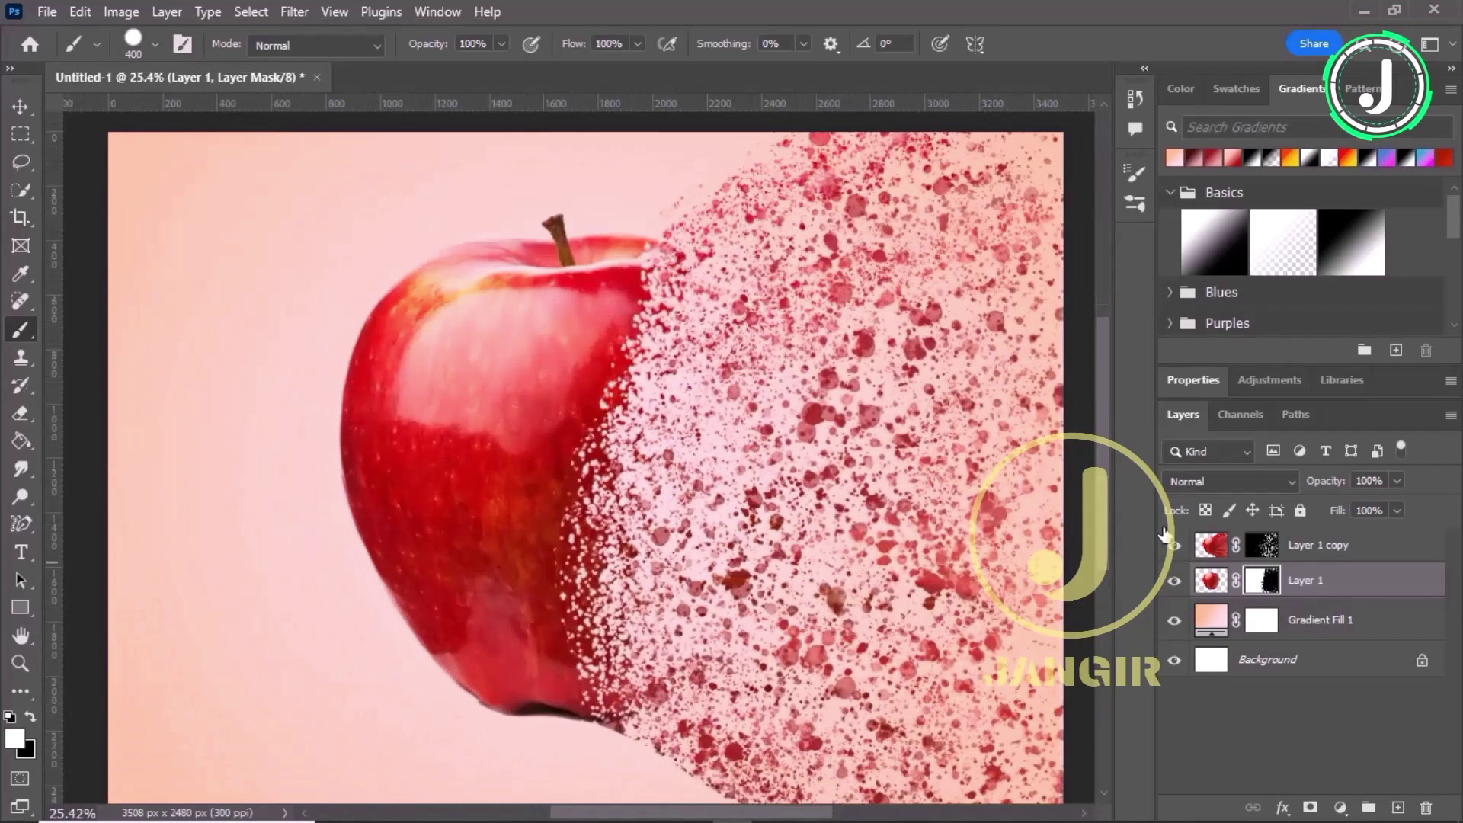
{"action": "scroll", "coordinate": [1143, 533], "scroll_direction": "down", "scroll_amount": 2}
{"action": "scroll", "coordinate": [1128, 553], "scroll_direction": "up", "scroll_amount": 1}
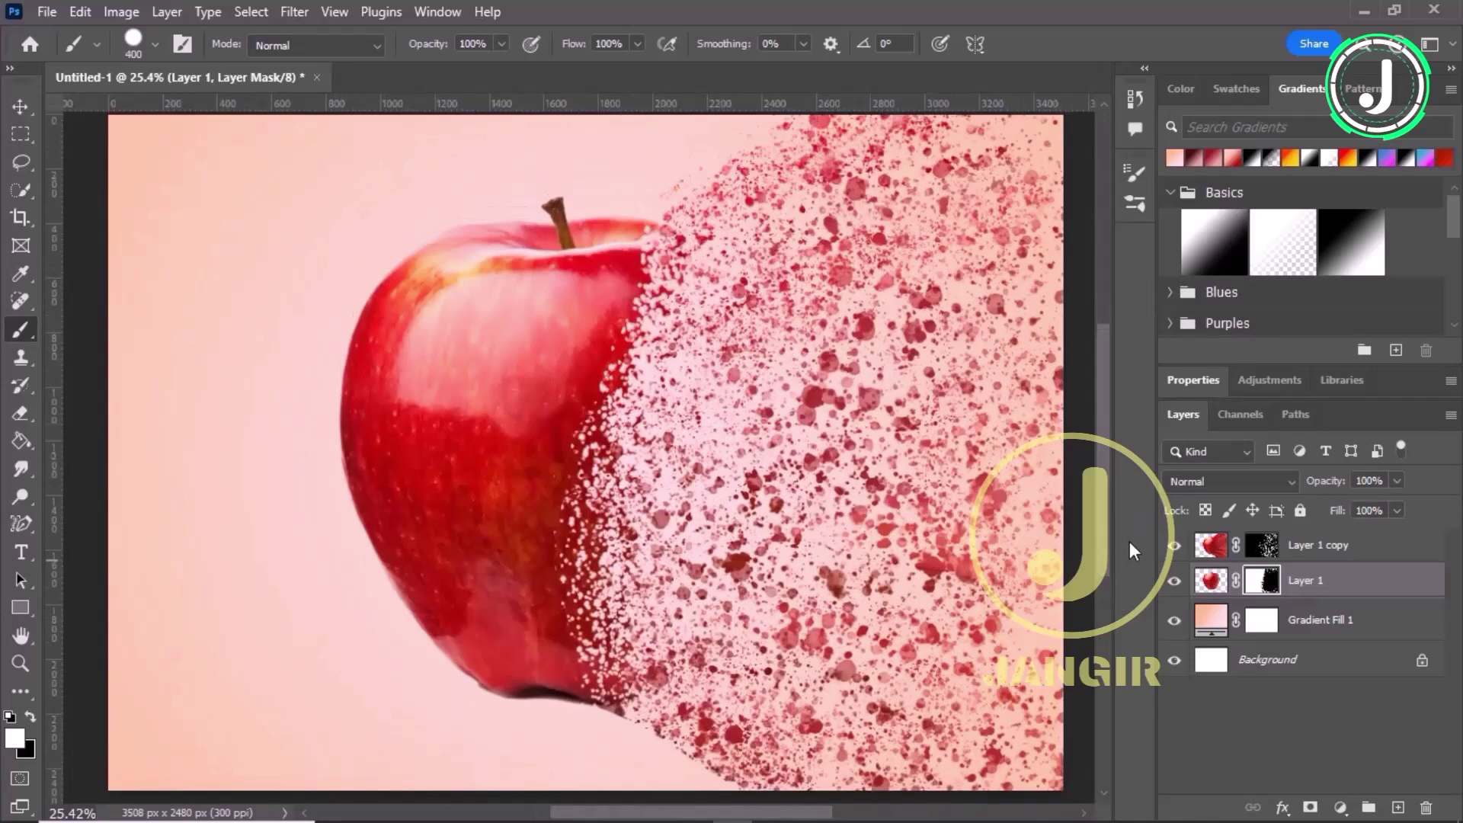